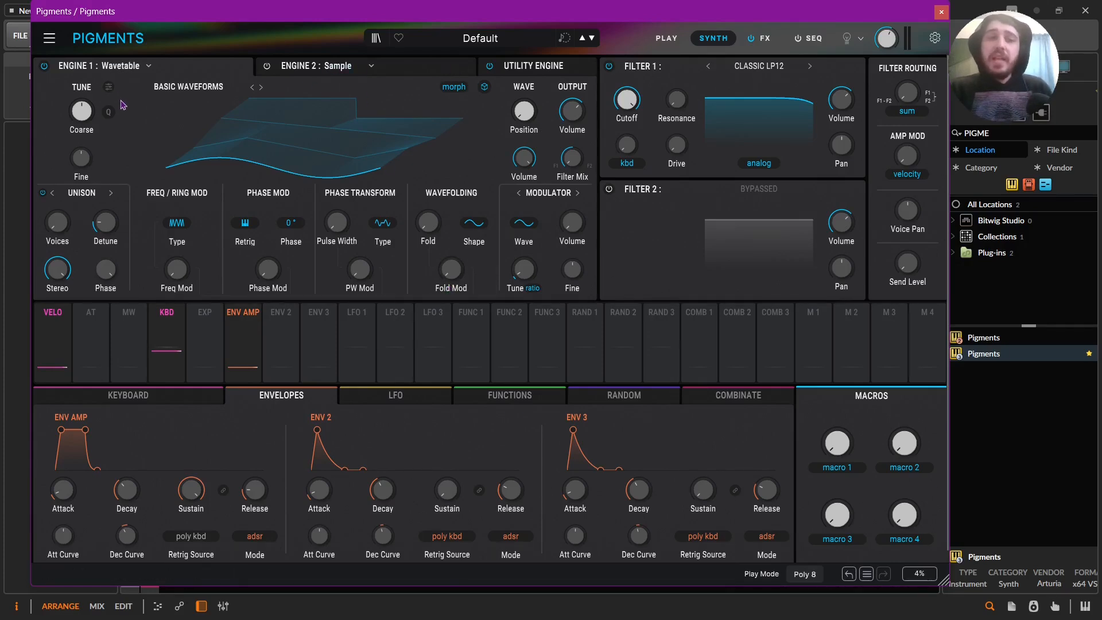
Switch to Engine 2's sample oscillator with E-Piano C3 and turn off its coarse pitch quantization.
mouse_move(112, 117)
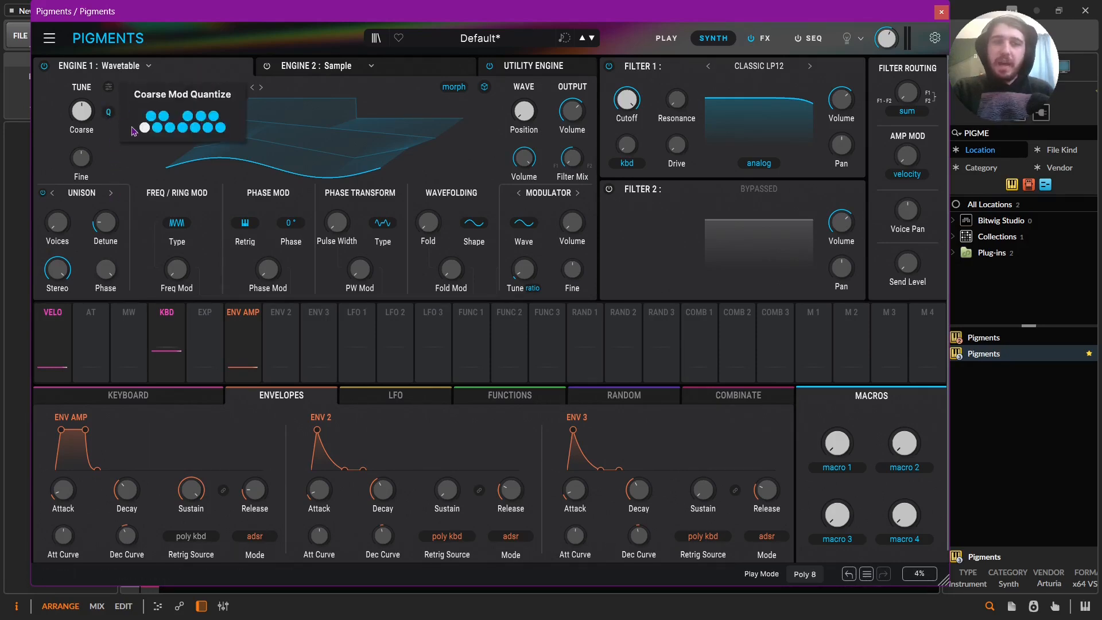
click(409, 67)
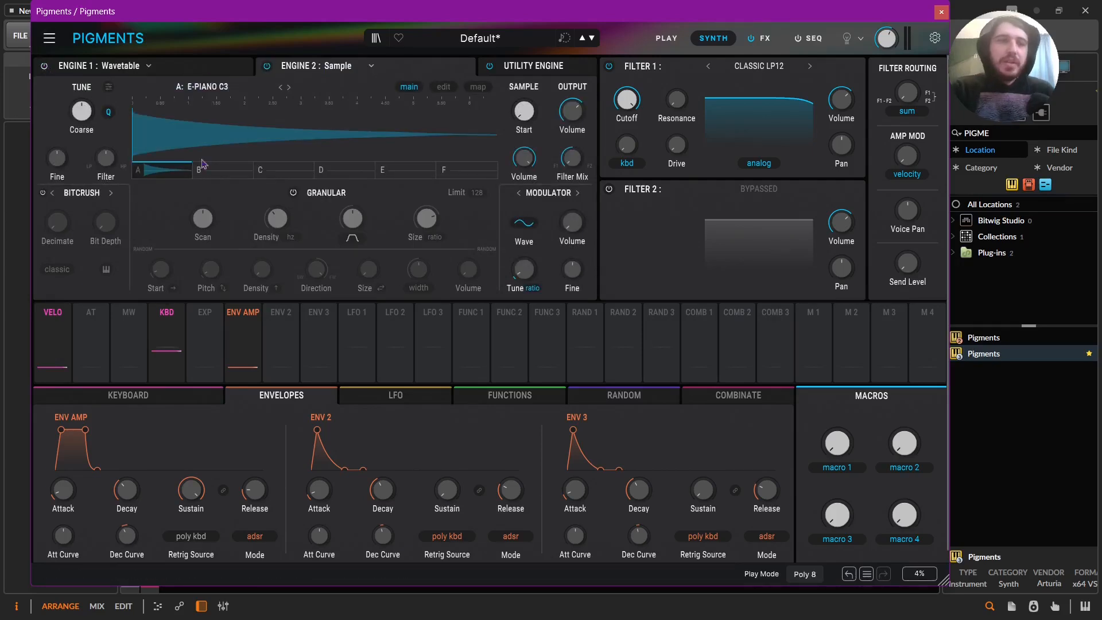
mouse_move(106, 117)
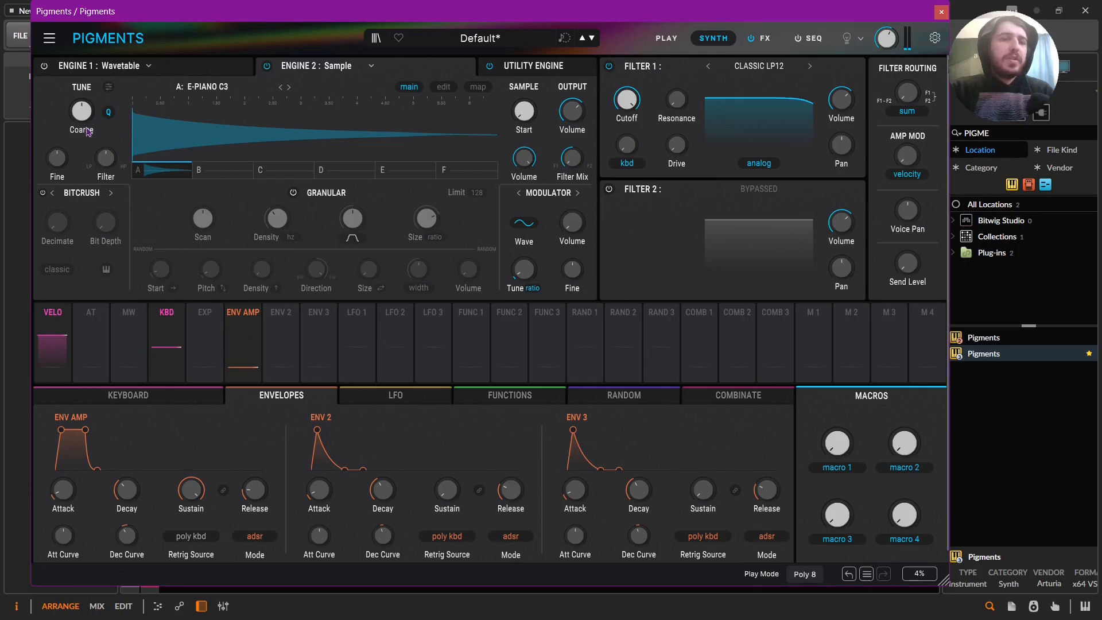
click(108, 112)
Modulate Engine 2's coarse tune with a unipolar LFO 1, using a 2/1 tempo-synced rate and a descending saw waveform.
click(409, 398)
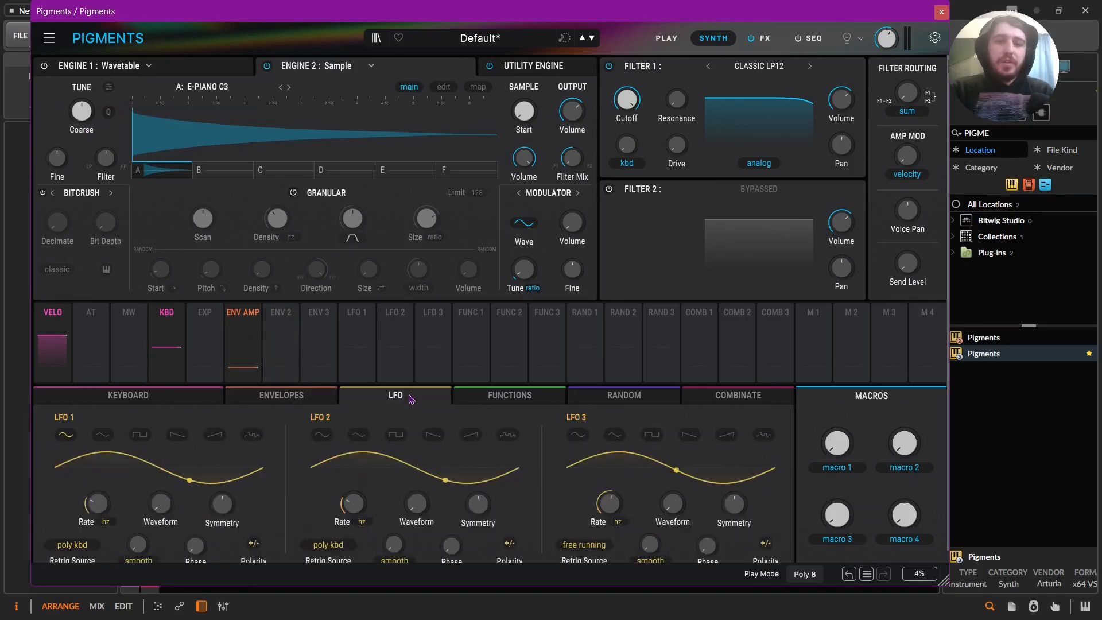
click(281, 321)
click(84, 117)
click(253, 543)
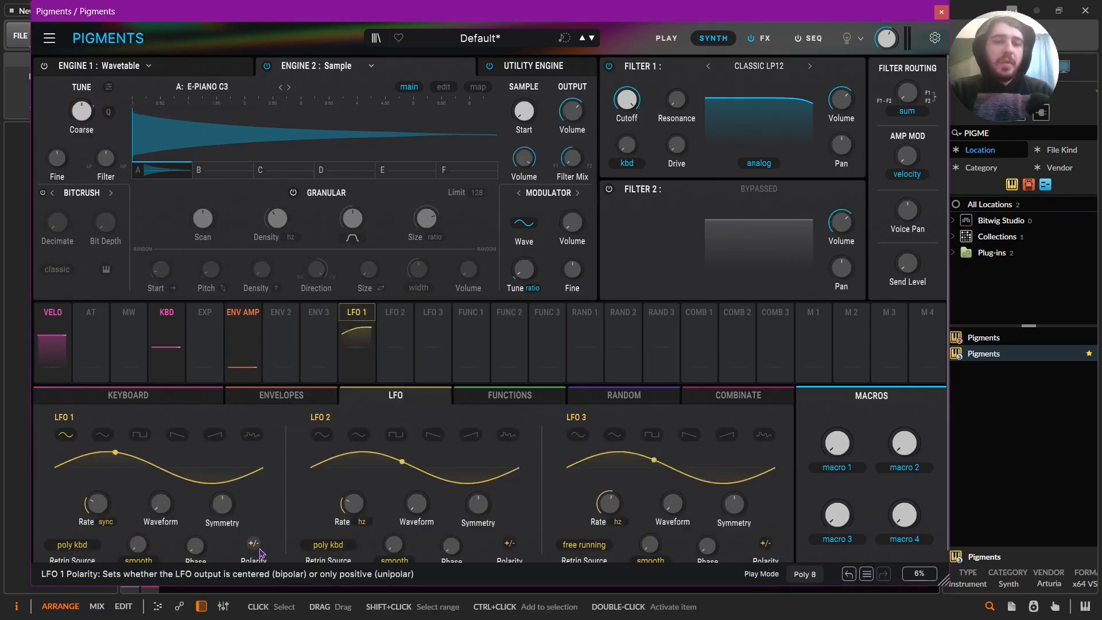
click(105, 521)
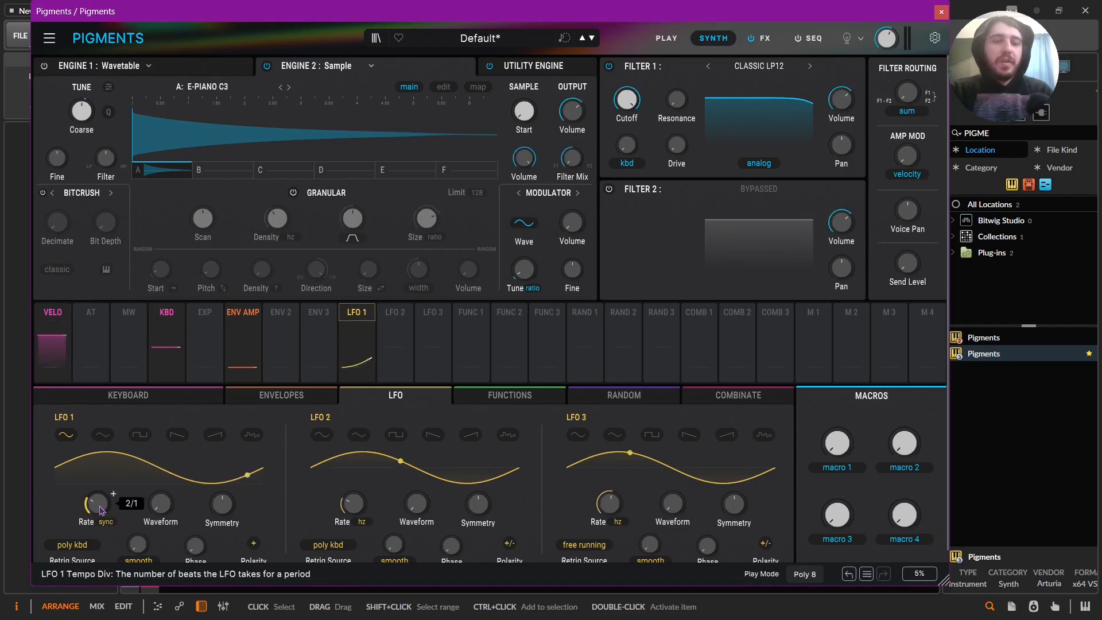
click(177, 434)
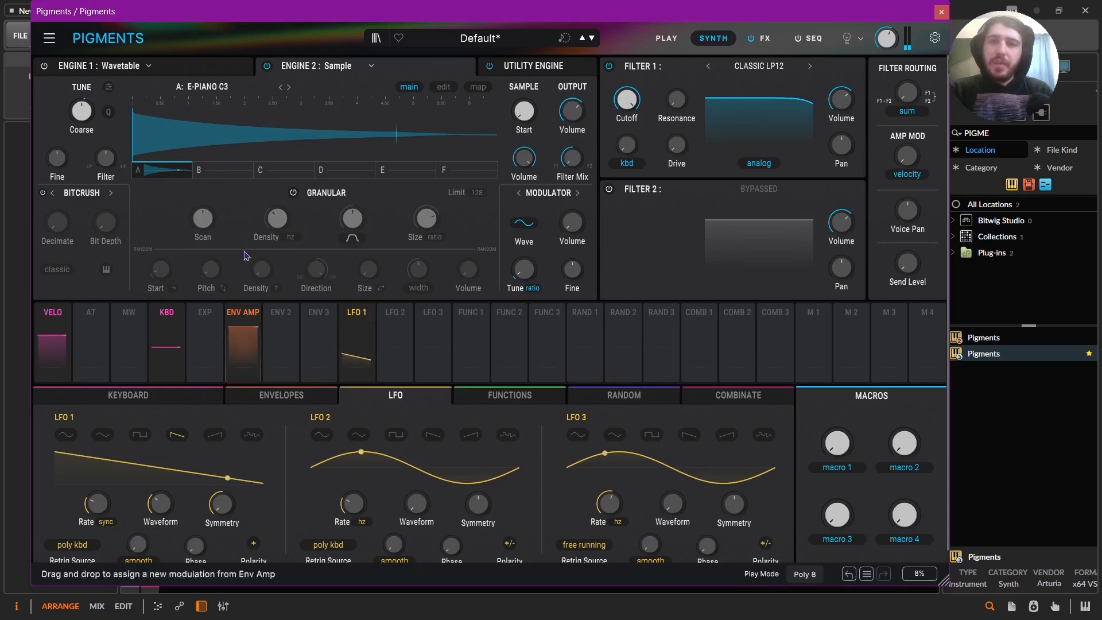
Try quantized coarse tune modulation with LFO 1 at a synced 1/2 rate, and remove LFO 1's modulation routing.
click(108, 112)
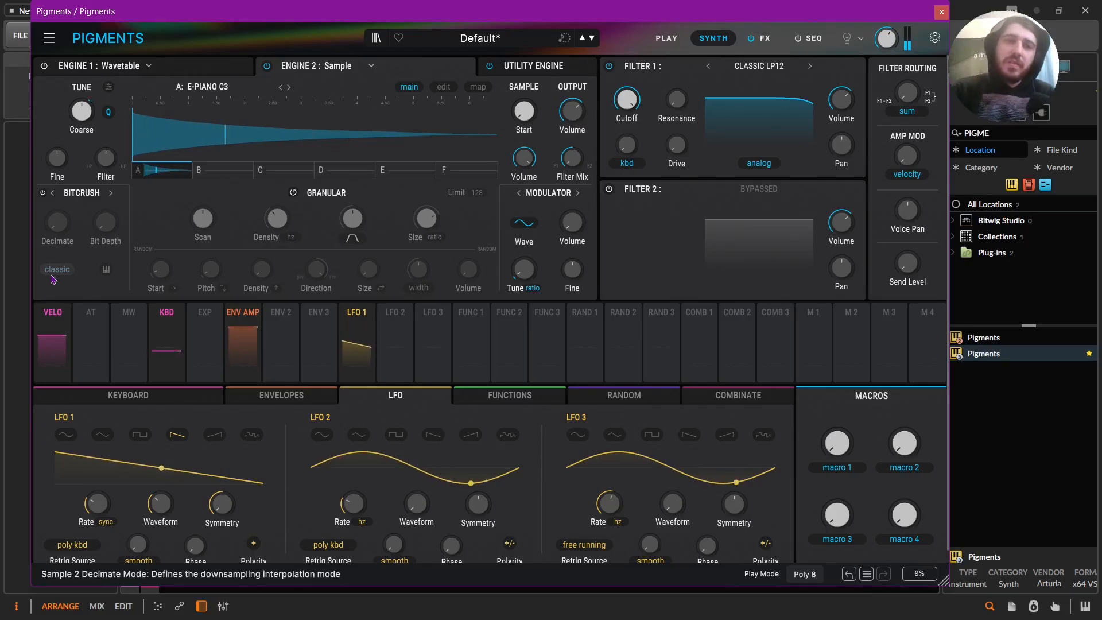
drag(357, 338, 81, 114)
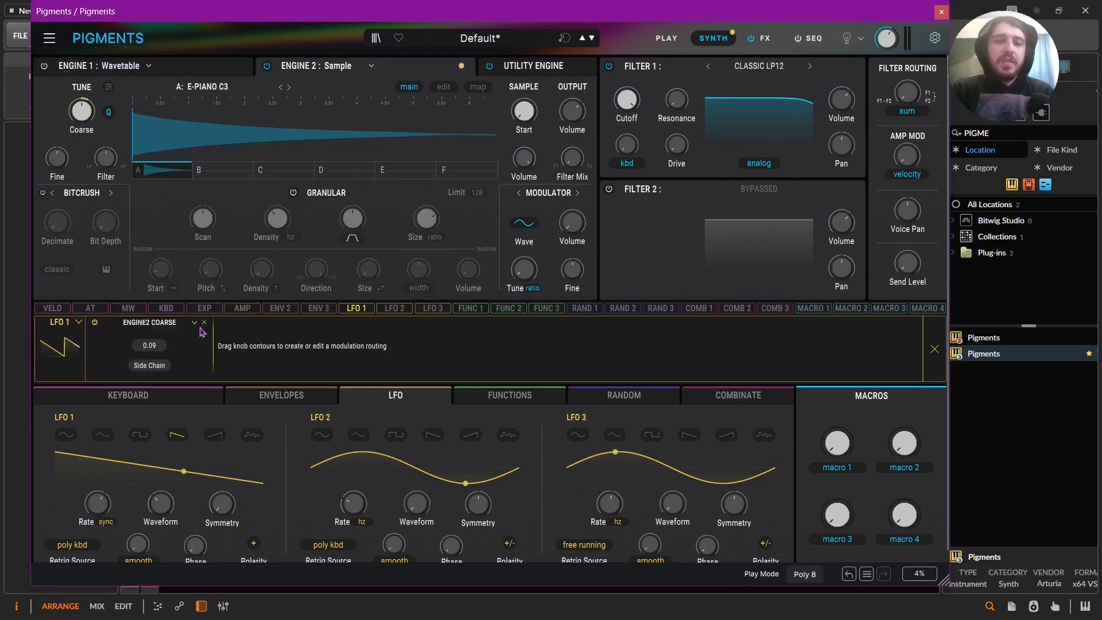
click(202, 325)
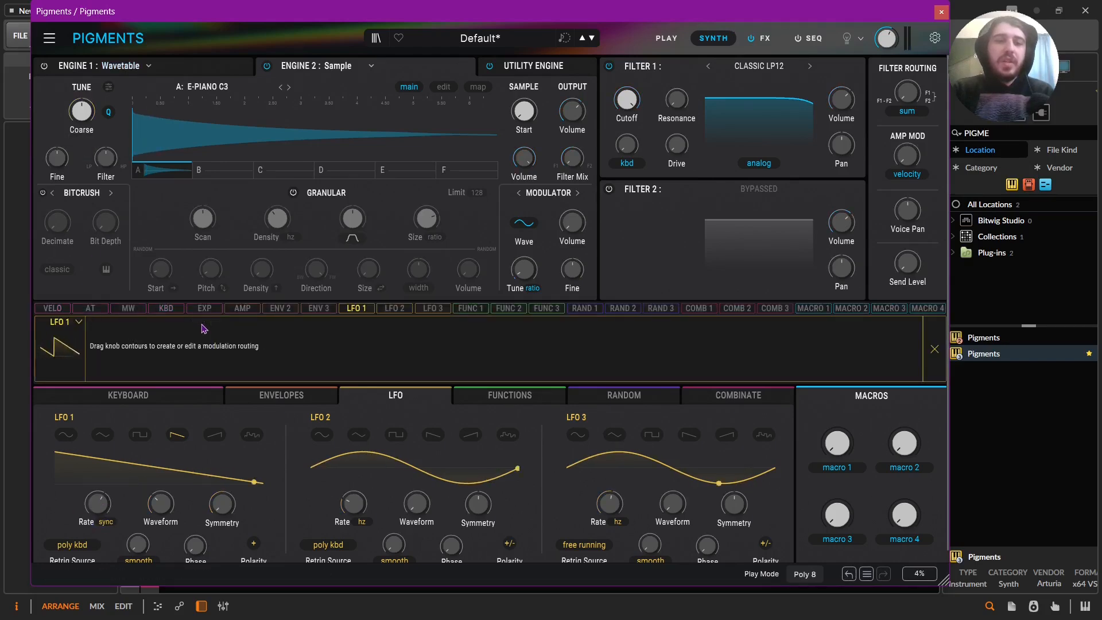
click(934, 349)
Modulate Engine 2's coarse tune with Function 1 in one-shot mode, reshaping its rise and fall and adjusting its synced rate.
click(527, 396)
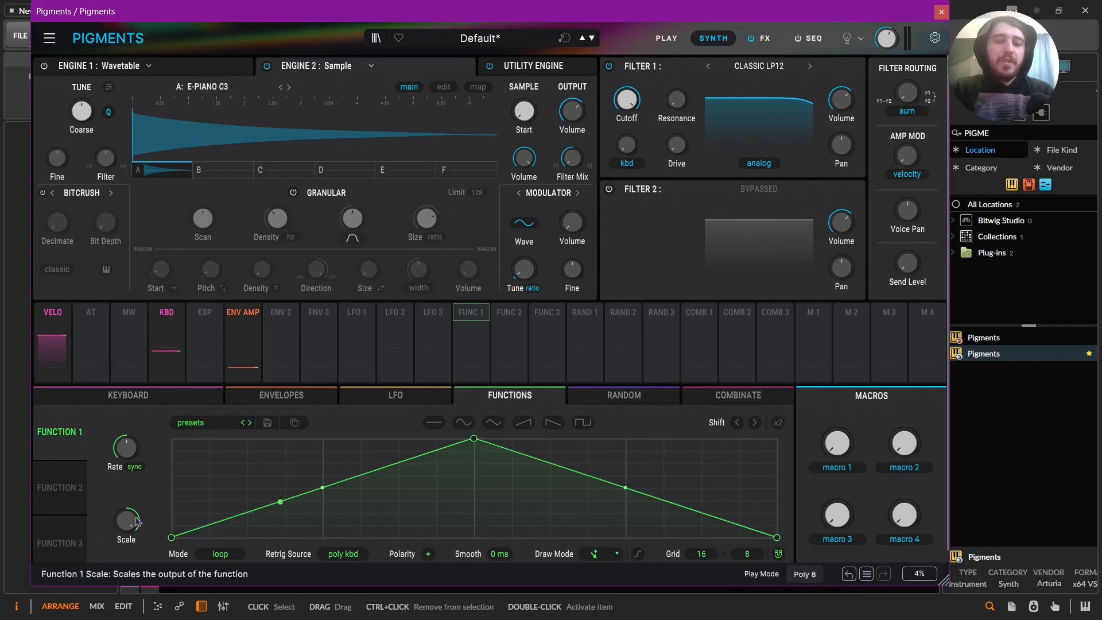
click(220, 554)
click(247, 499)
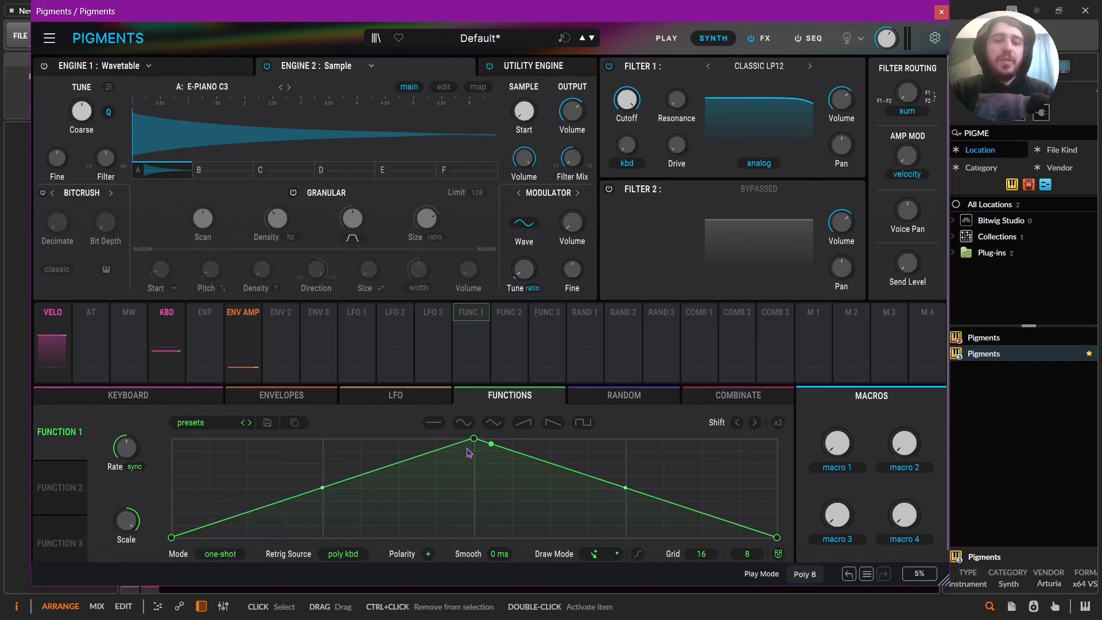
drag(474, 439, 323, 438)
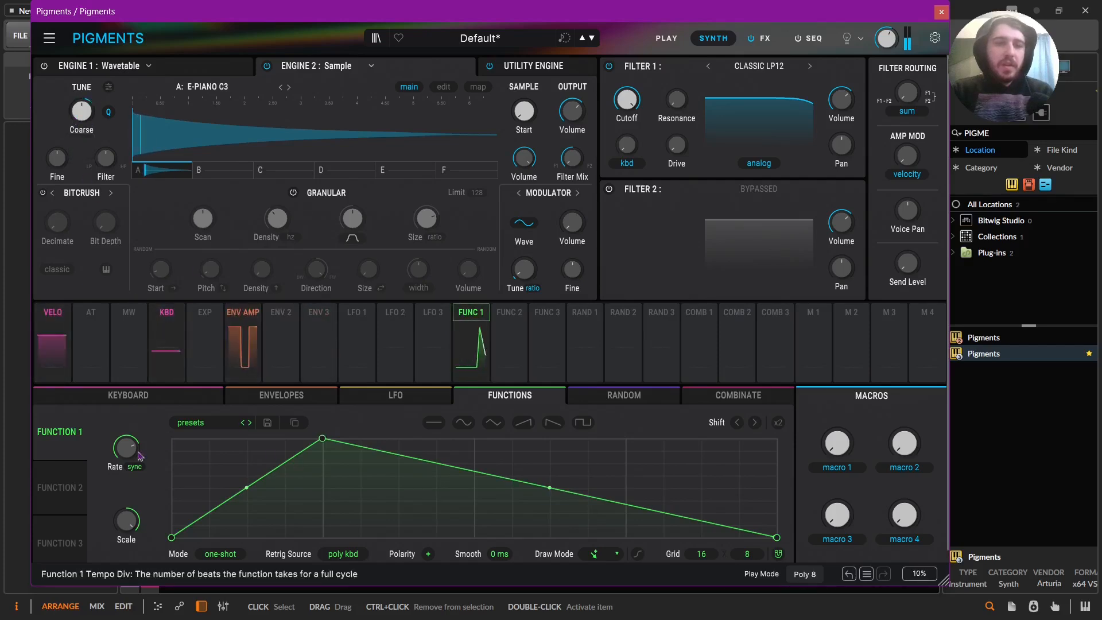
mouse_move(127, 448)
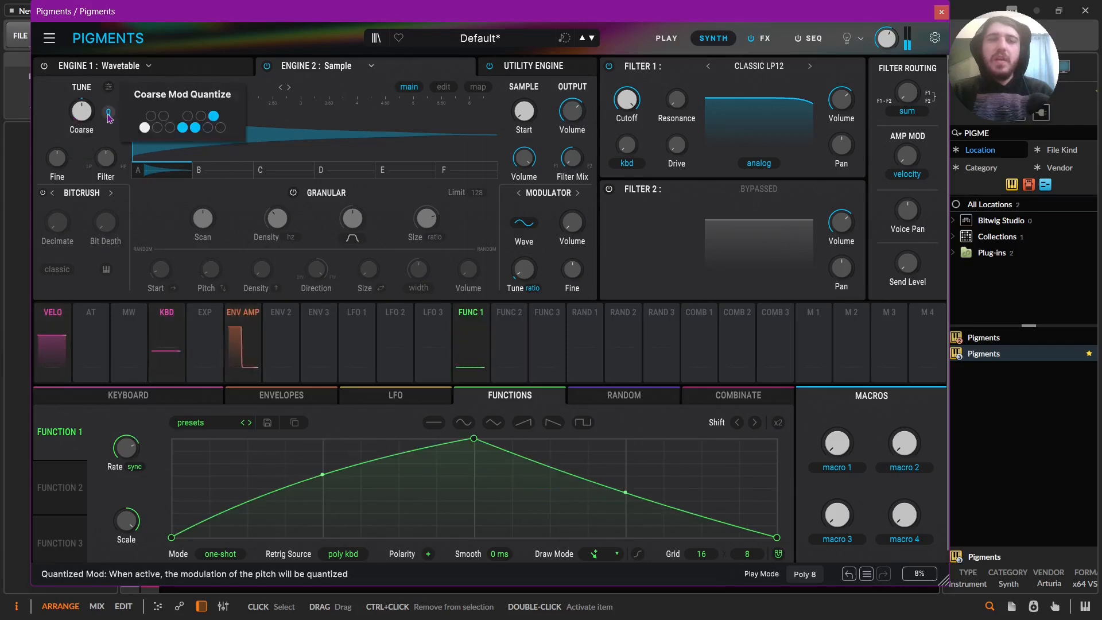
mouse_move(109, 112)
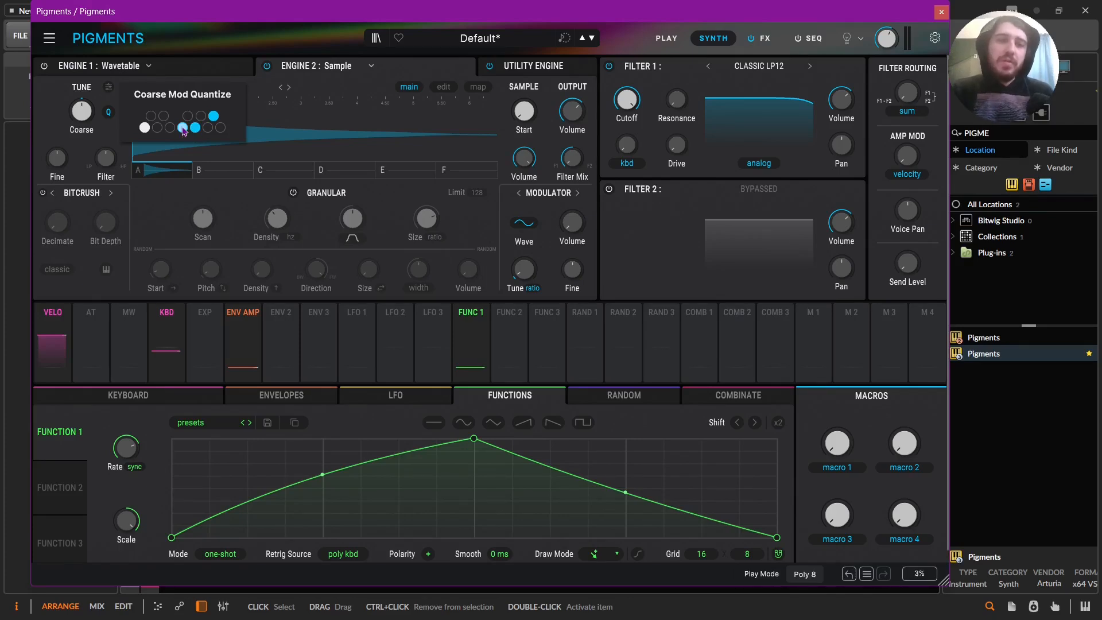
Review the Tape Echo and Shimmer effects in FX A along with the master volume.
click(759, 38)
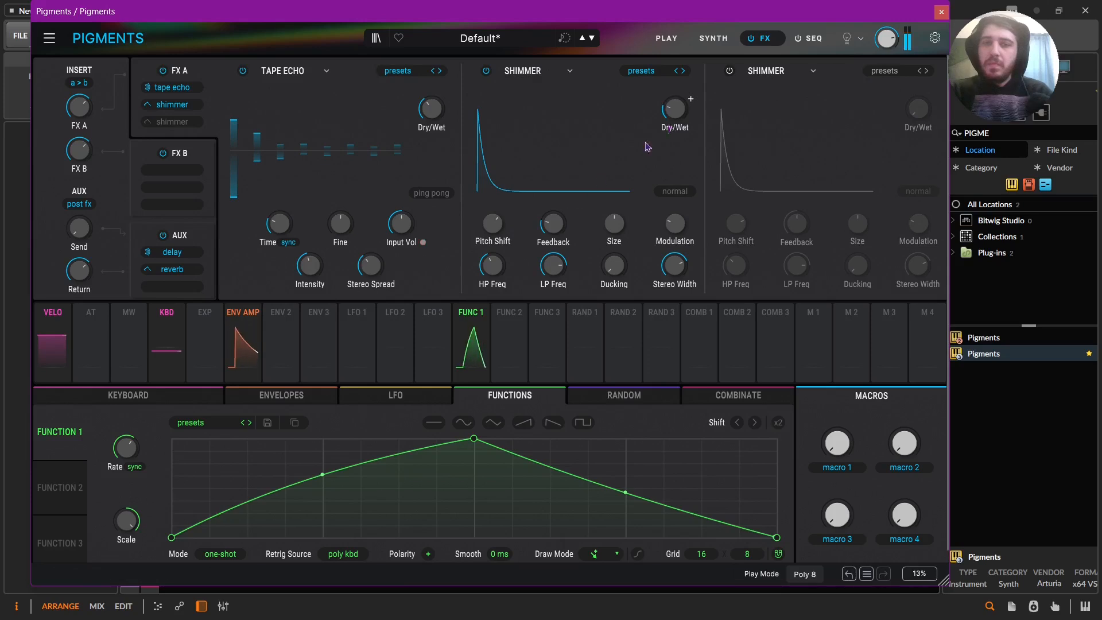
mouse_move(888, 44)
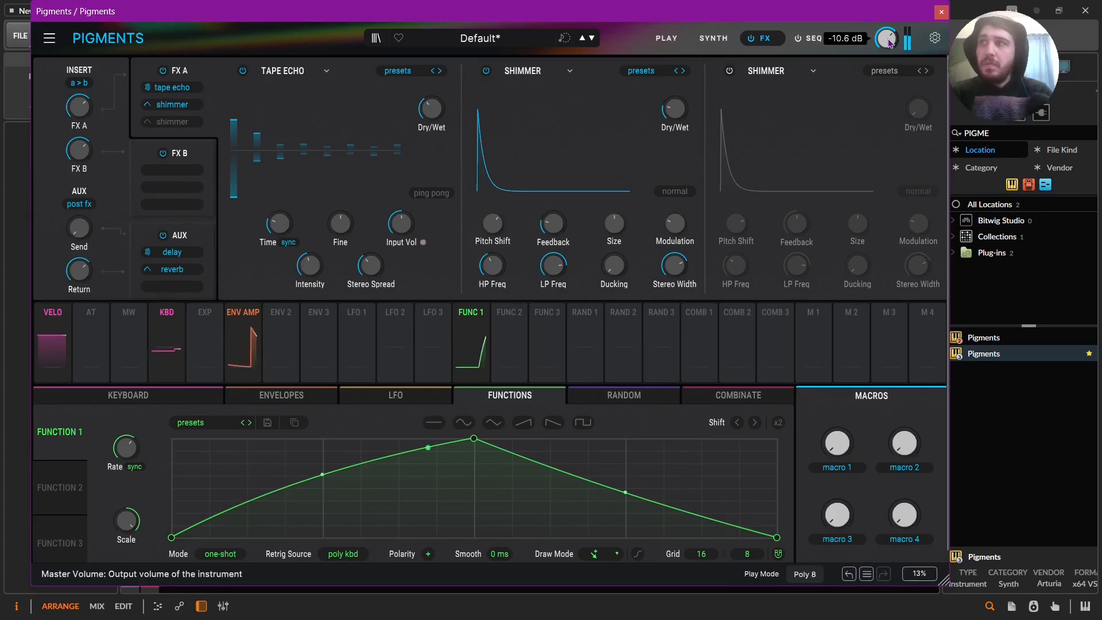
Return to the synth engines and turn Engine 2's coarse pitch quantization back on.
click(730, 39)
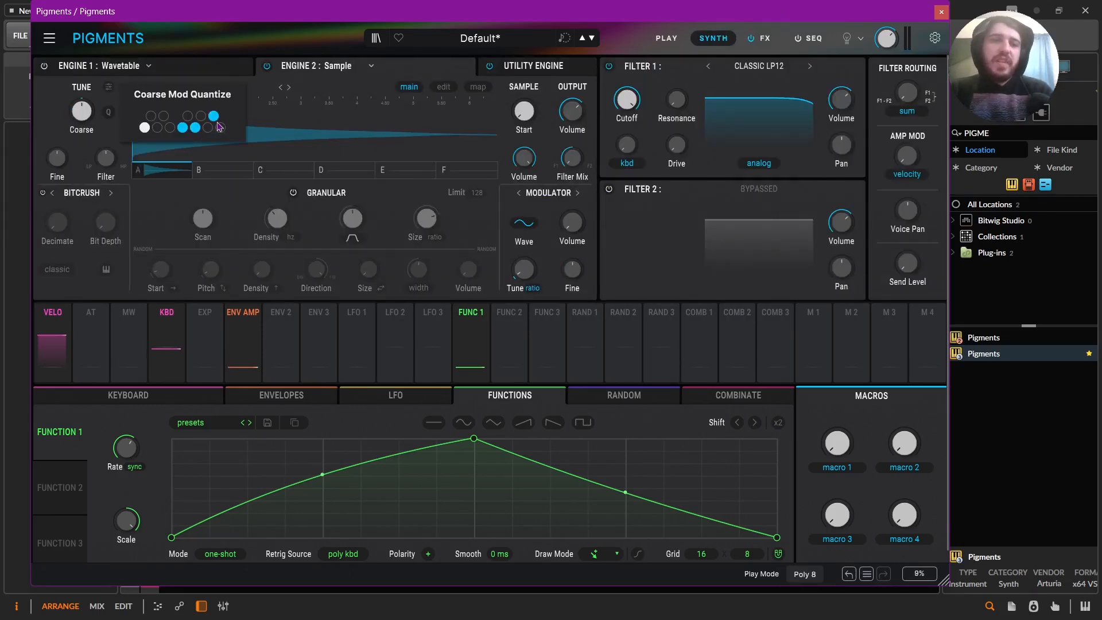
click(109, 114)
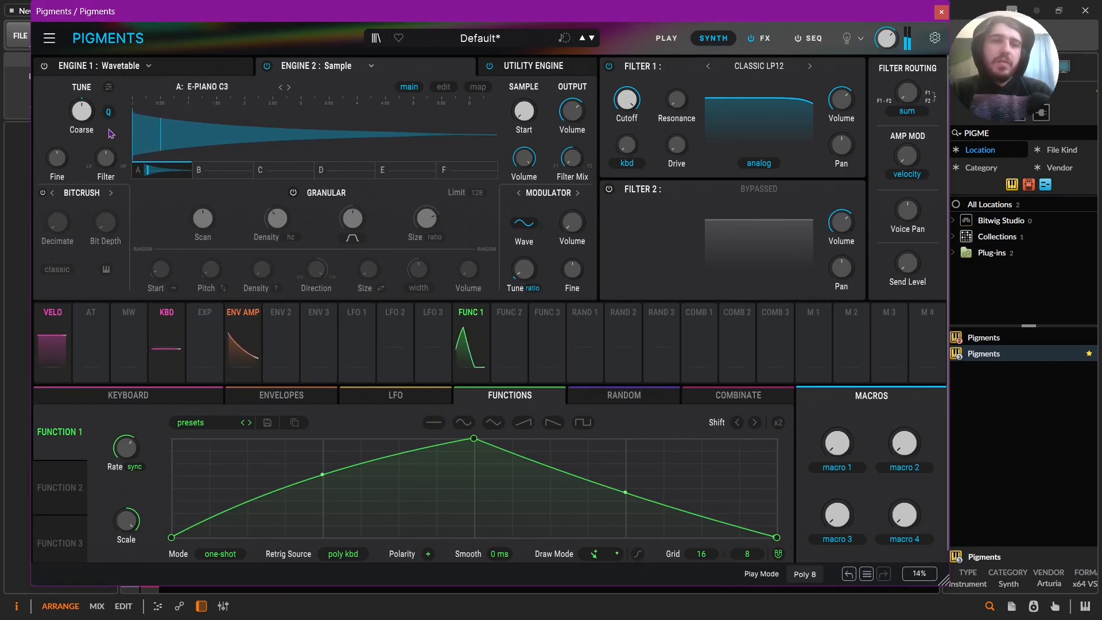
mouse_move(86, 118)
drag(82, 147, 82, 149)
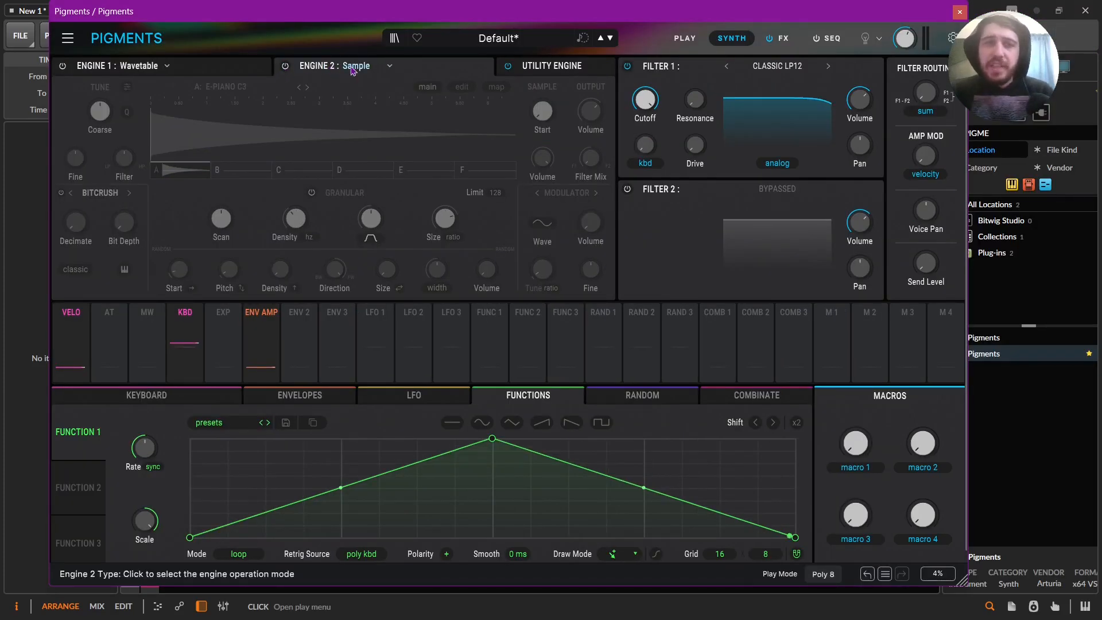
Set Engine 2 to the Sample type and load the Closed Hat sample.
click(352, 69)
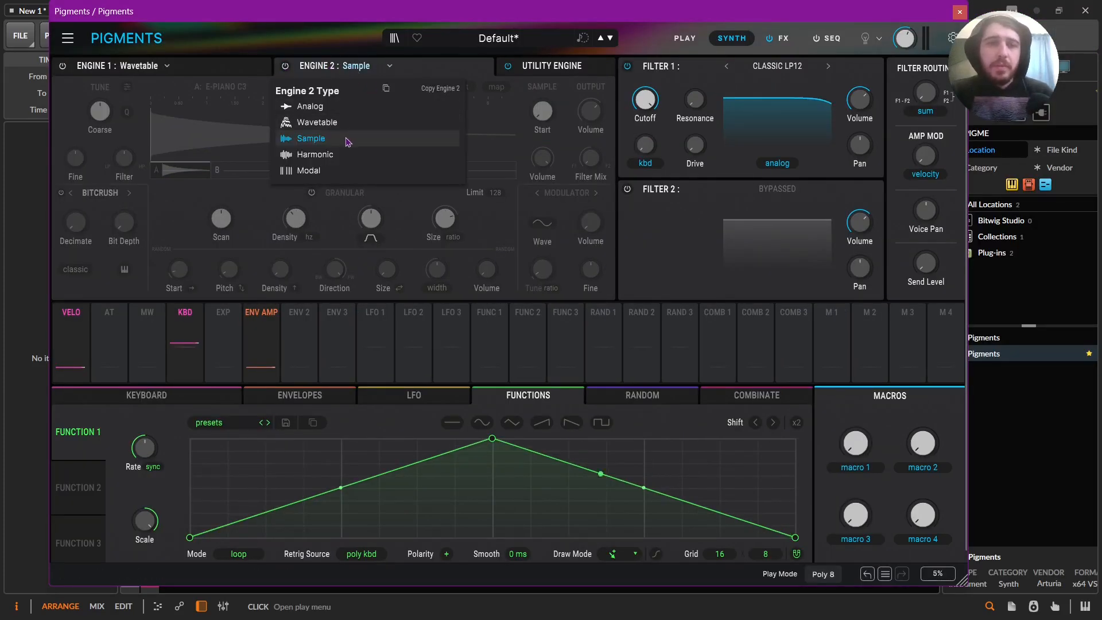
click(346, 140)
click(229, 88)
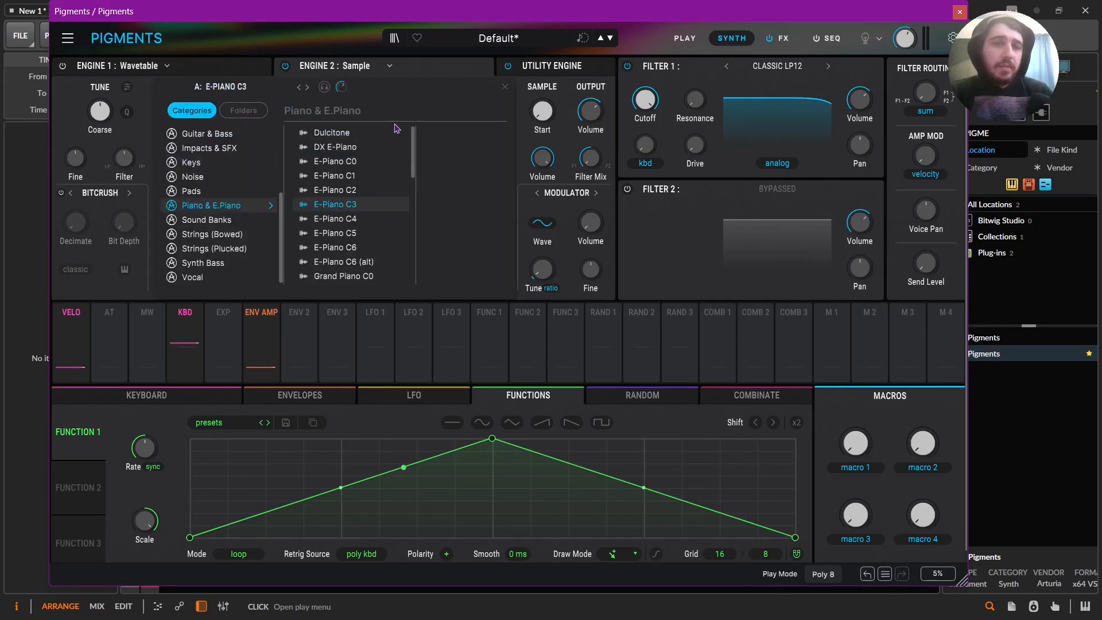
scroll(221, 195, up, 3)
Enable coarse mod quantization for Engine 2 and deselect all black keys plus D, E, G, A and B.
click(128, 113)
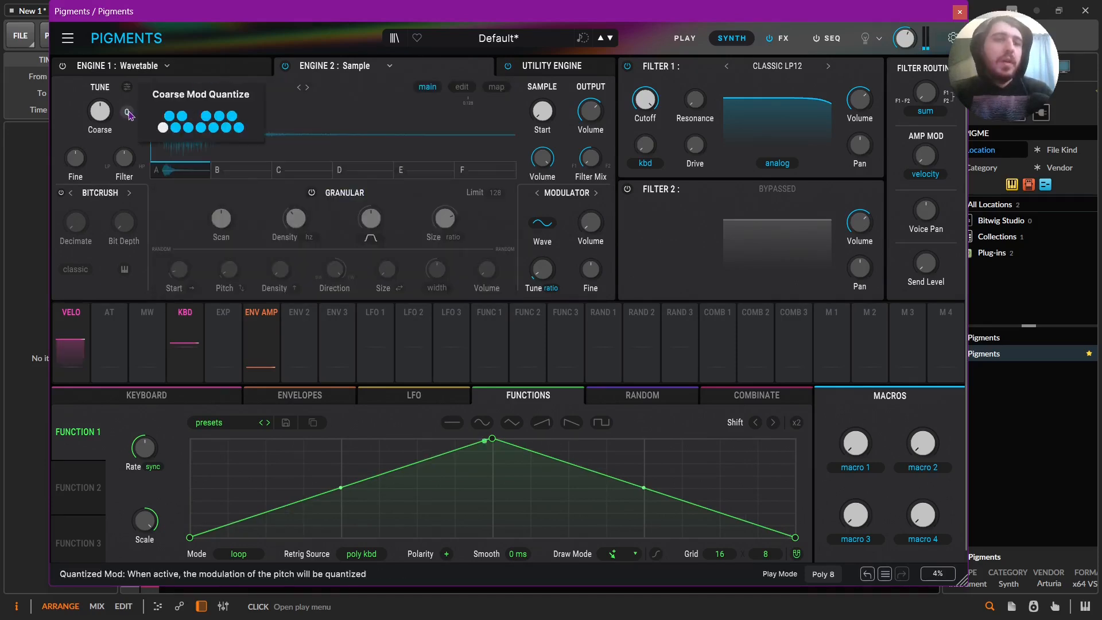
drag(168, 115, 232, 115)
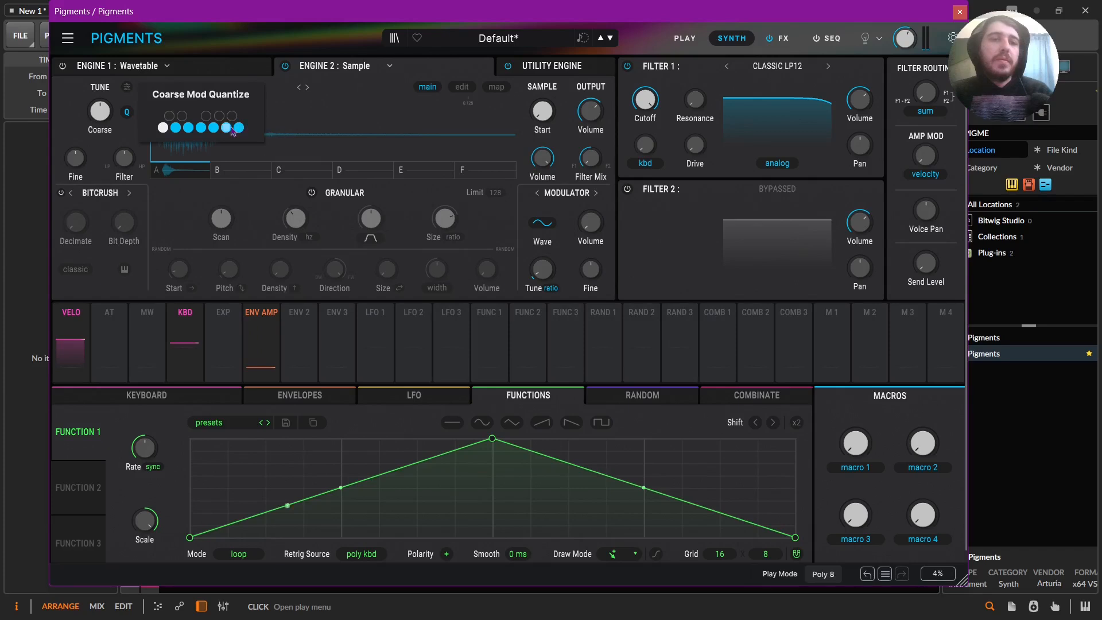
click(177, 129)
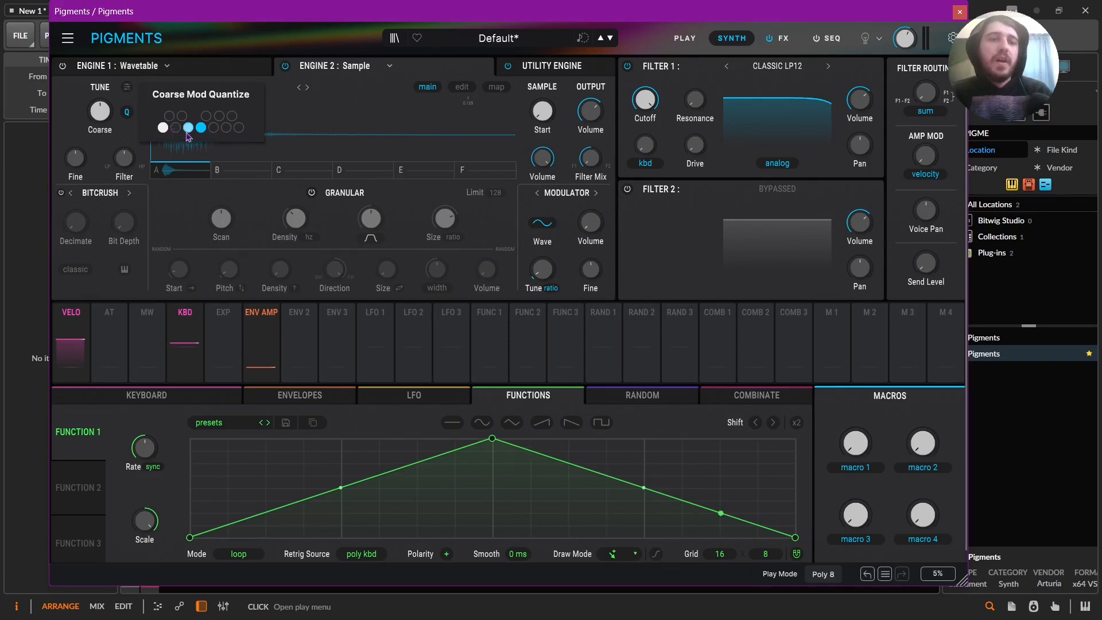
click(226, 127)
click(214, 128)
click(187, 129)
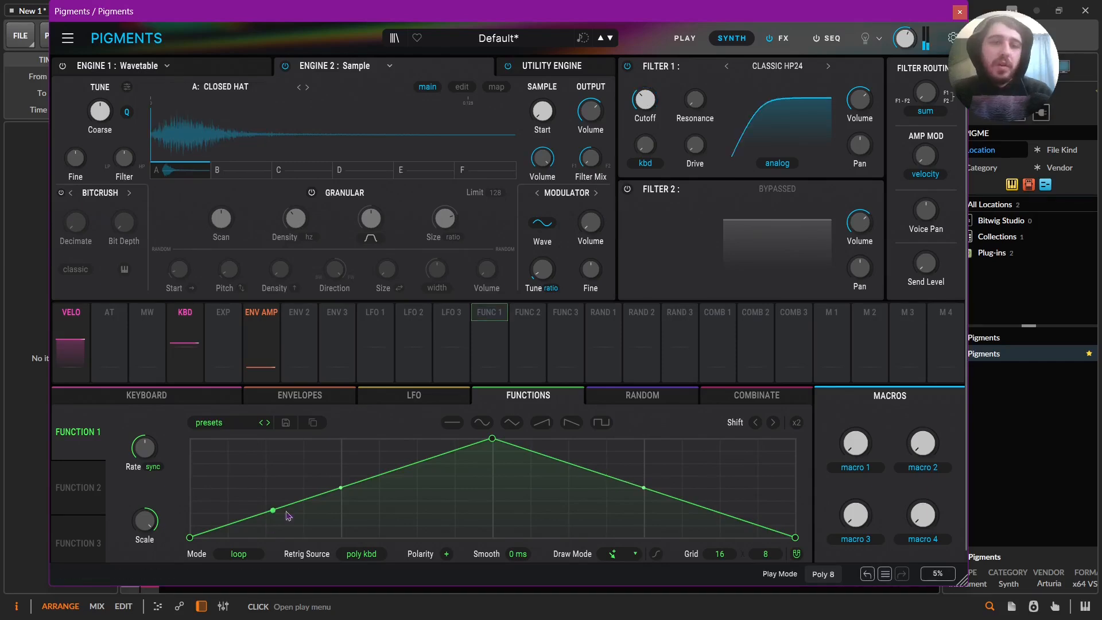
Draw an uneven high-low pattern across Function 1's 16-column grid in Steps draw mode, and lower its synced rate.
click(490, 324)
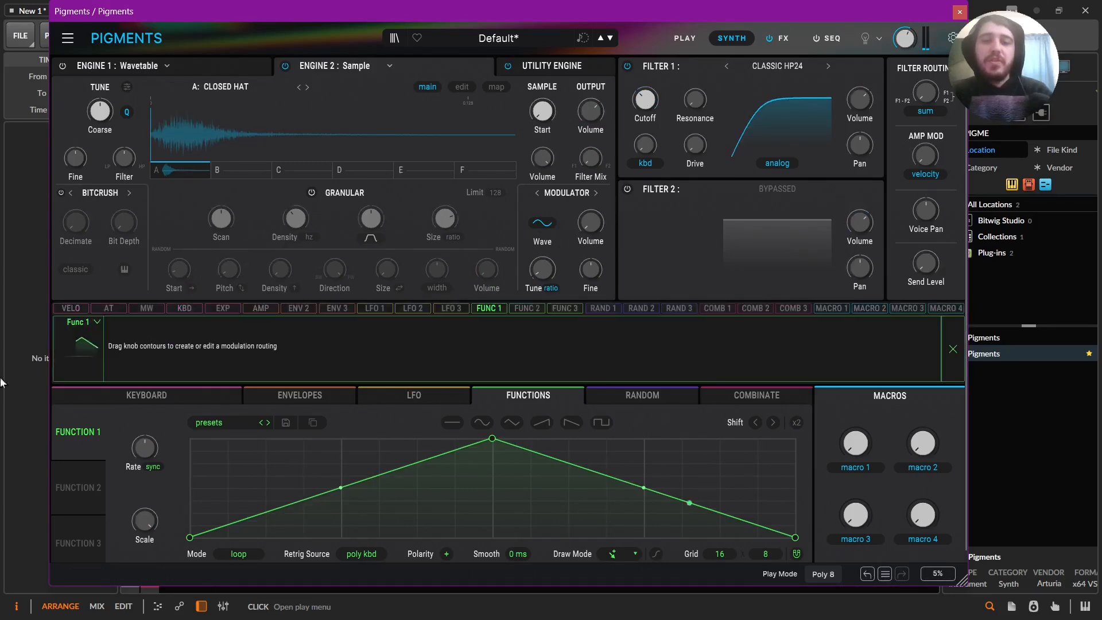
click(952, 348)
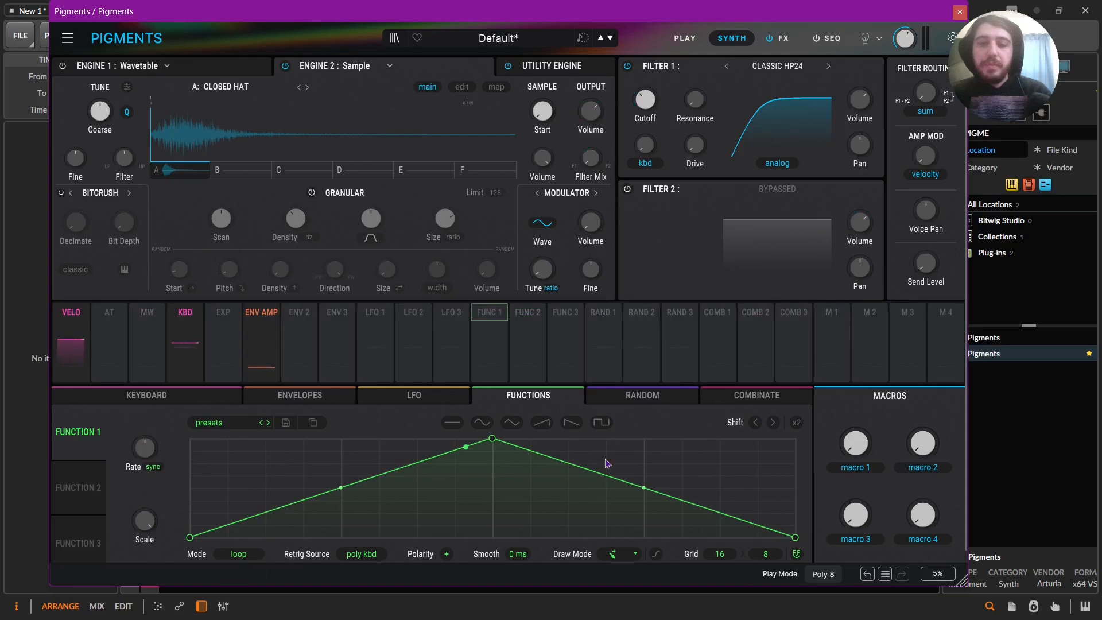
click(614, 553)
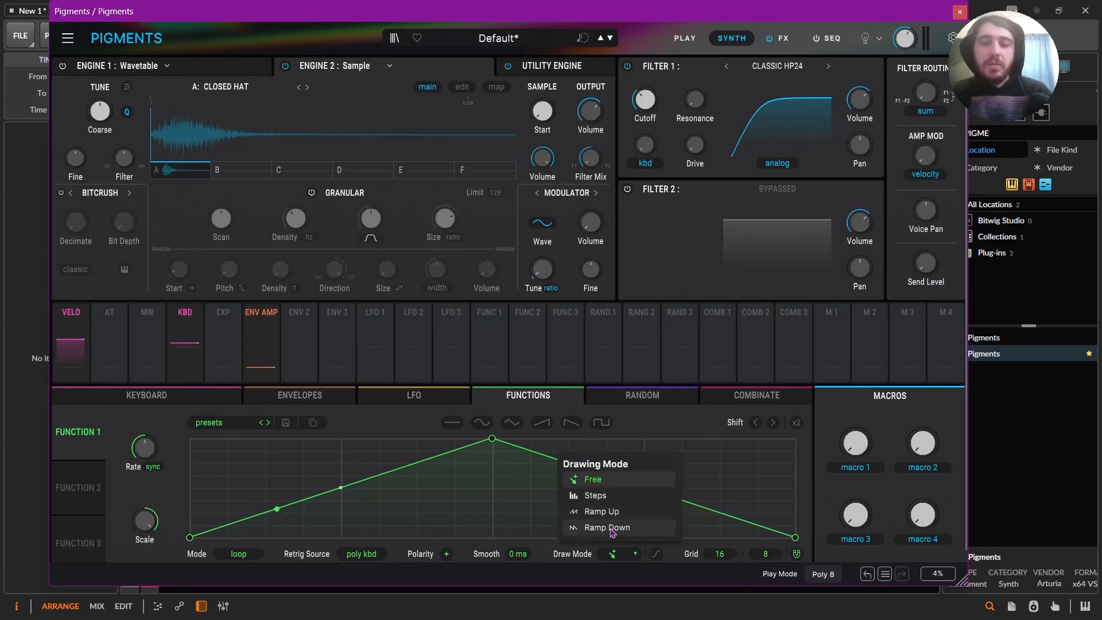
click(597, 496)
click(213, 453)
click(251, 490)
click(314, 507)
click(289, 458)
click(362, 509)
click(395, 458)
click(368, 485)
click(436, 517)
click(473, 468)
click(511, 522)
click(549, 477)
click(587, 517)
click(625, 457)
click(662, 522)
click(700, 464)
click(739, 469)
click(776, 494)
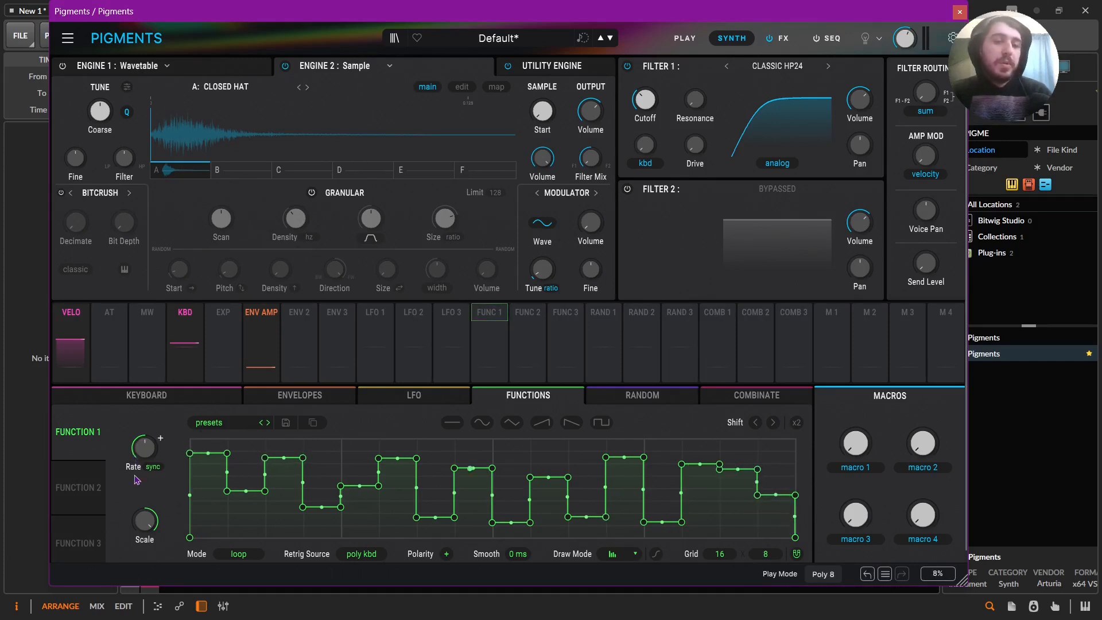
drag(144, 450, 144, 485)
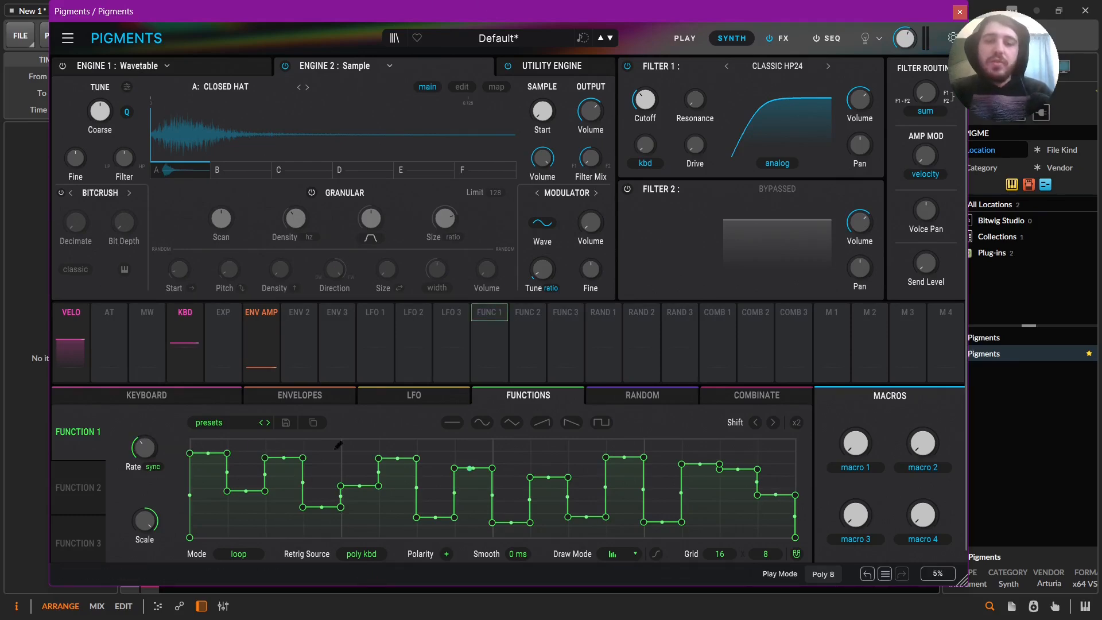
Turn on the sequencer and set Function 1's retrig source to Seq Start.
click(829, 38)
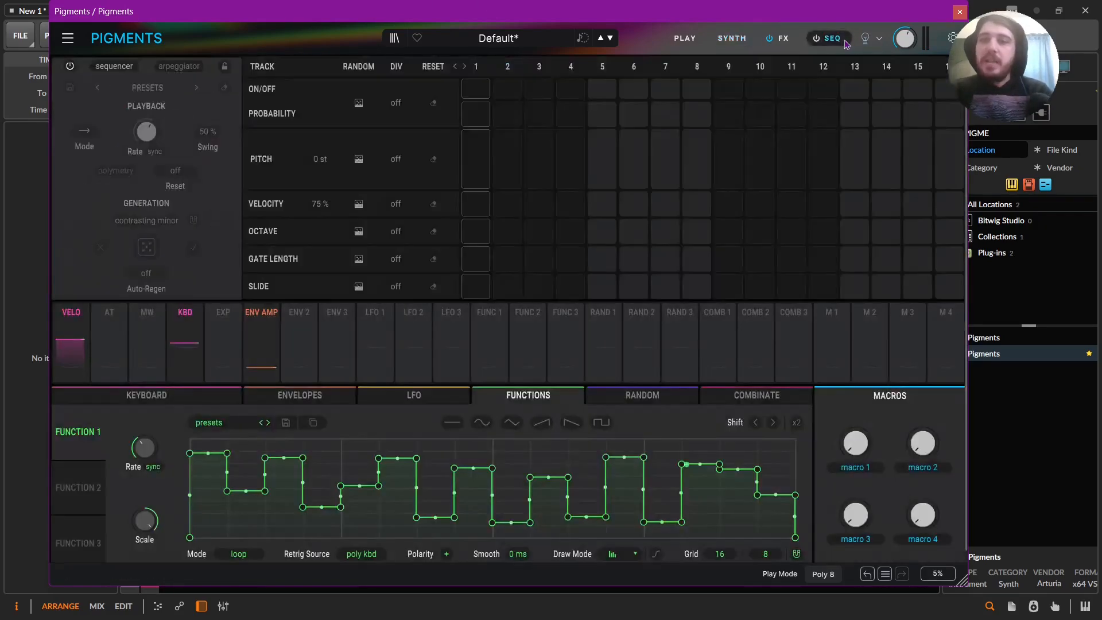
click(70, 66)
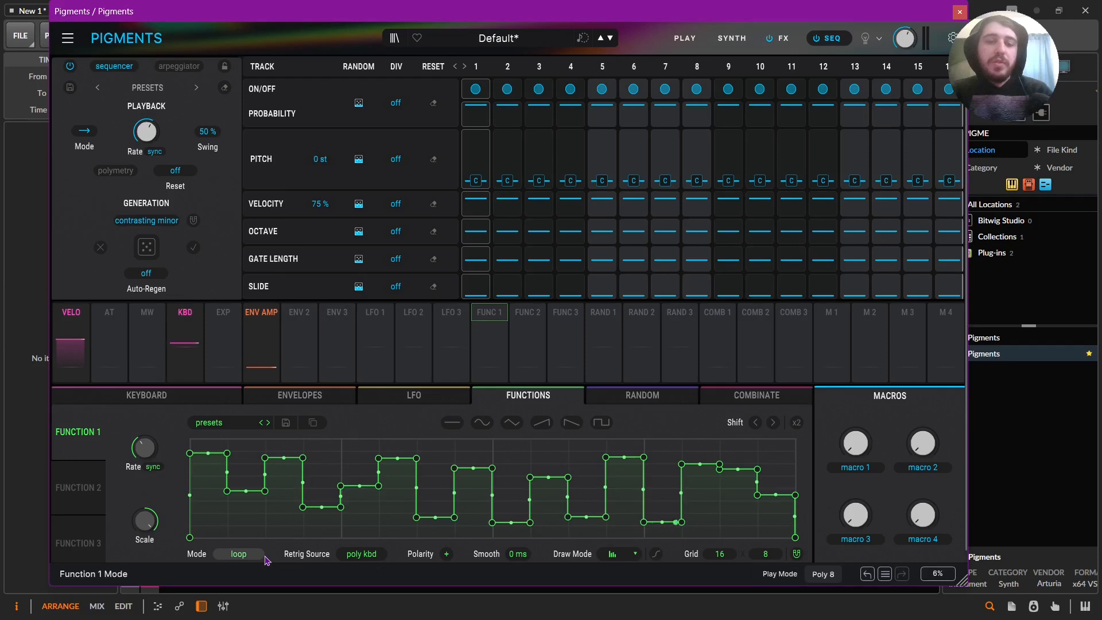
click(361, 554)
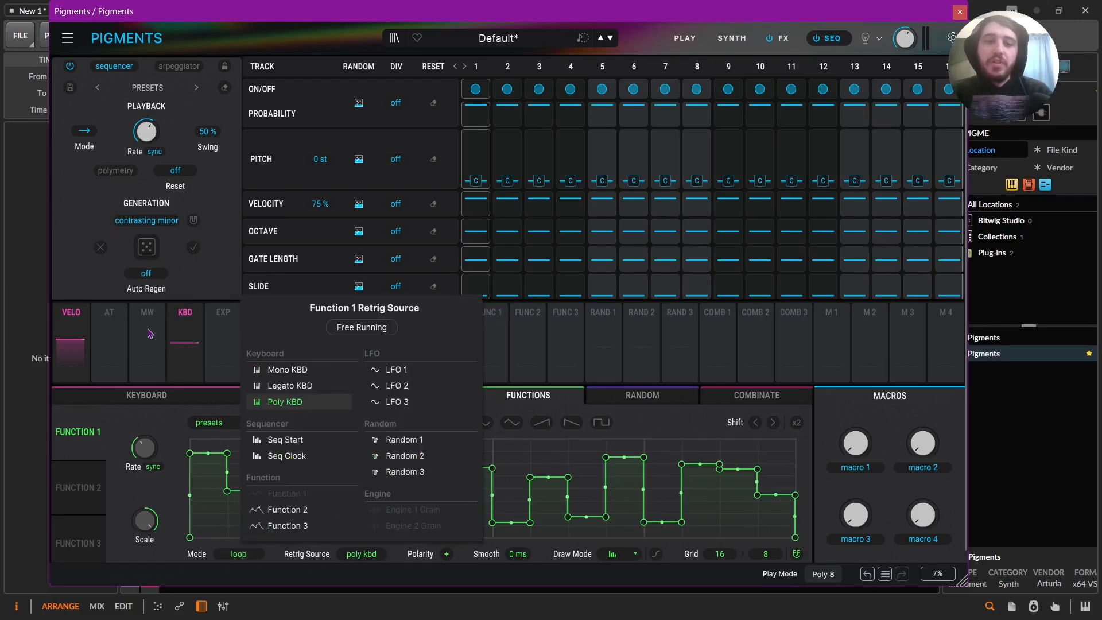
click(286, 439)
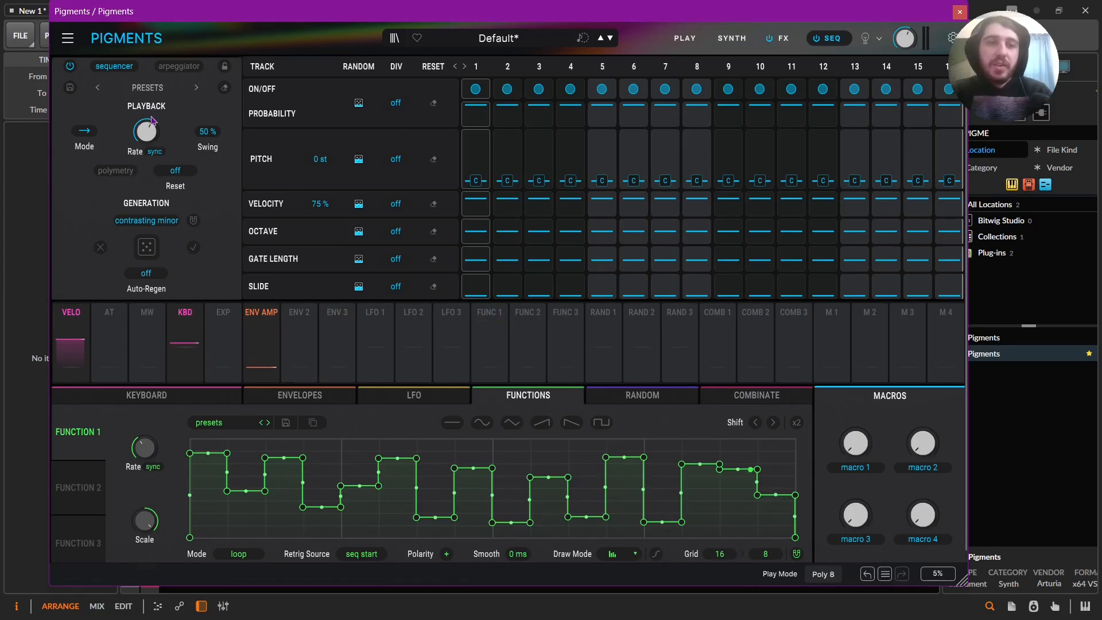
Raise the sequencer's synced rate and assign Function 1 to modulate Engine 2's coarse pitch.
mouse_move(146, 131)
mouse_down()
mouse_move(147, 145)
mouse_move(146, 117)
mouse_up()
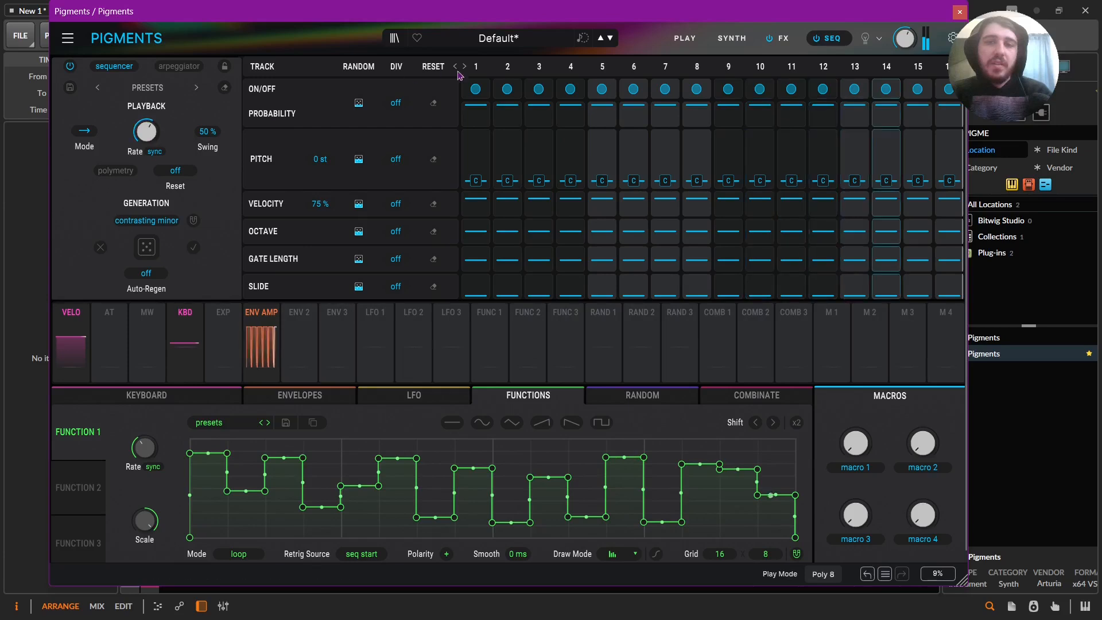
click(732, 38)
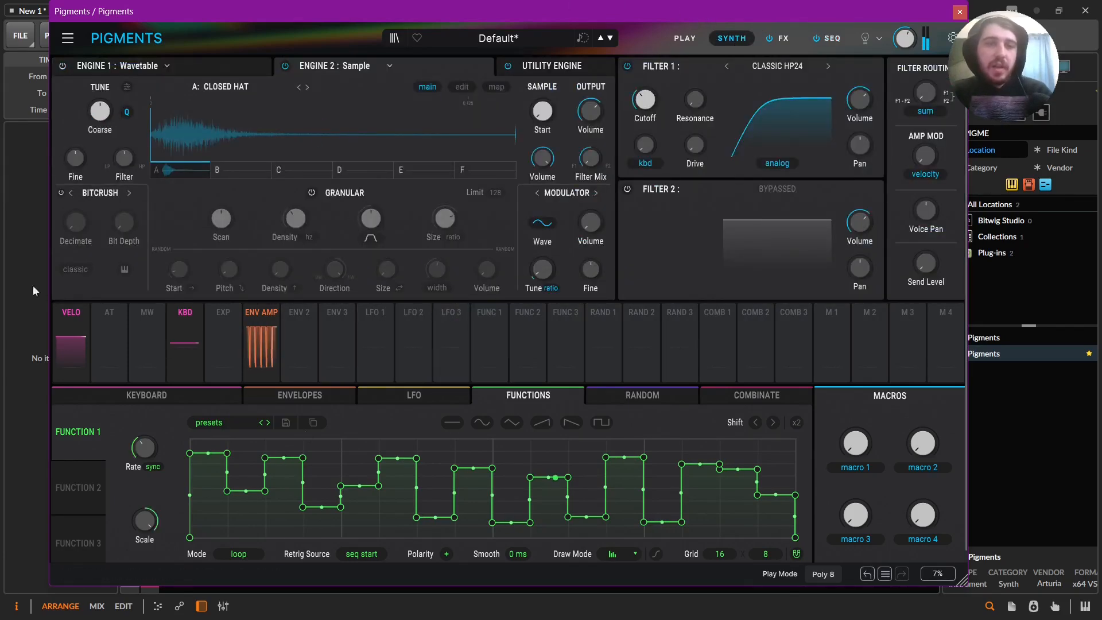
click(488, 335)
click(102, 113)
drag(105, 119, 105, 119)
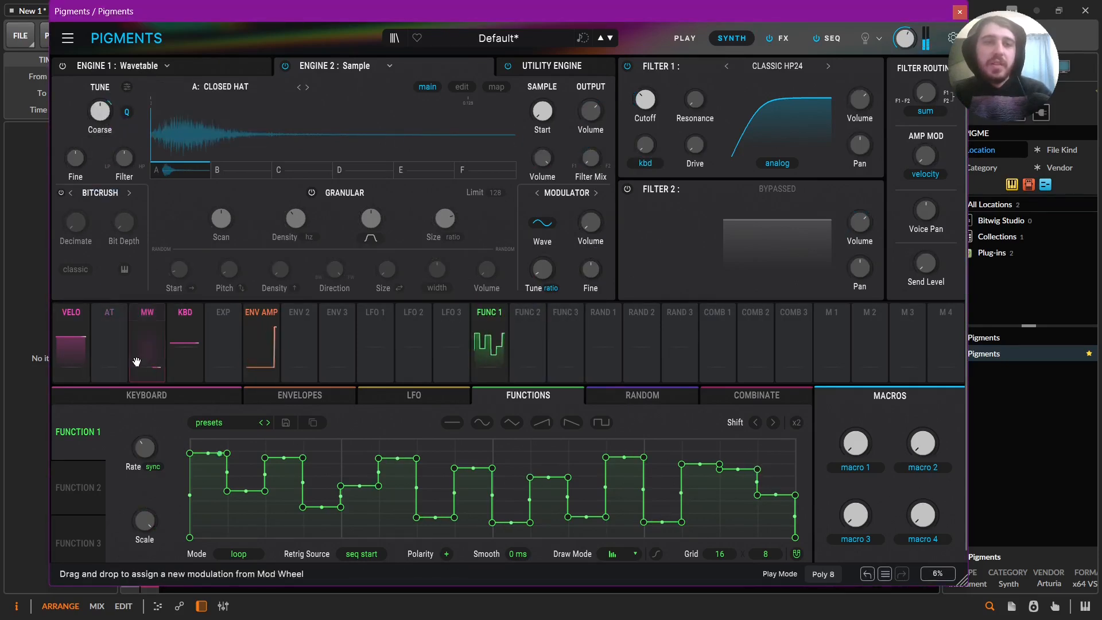
drag(100, 146, 102, 138)
Redraw Function 1's first five steps as an alternating low-high pattern and set its Coarse modulation amount to 0.27.
click(216, 515)
click(240, 454)
click(284, 526)
click(321, 457)
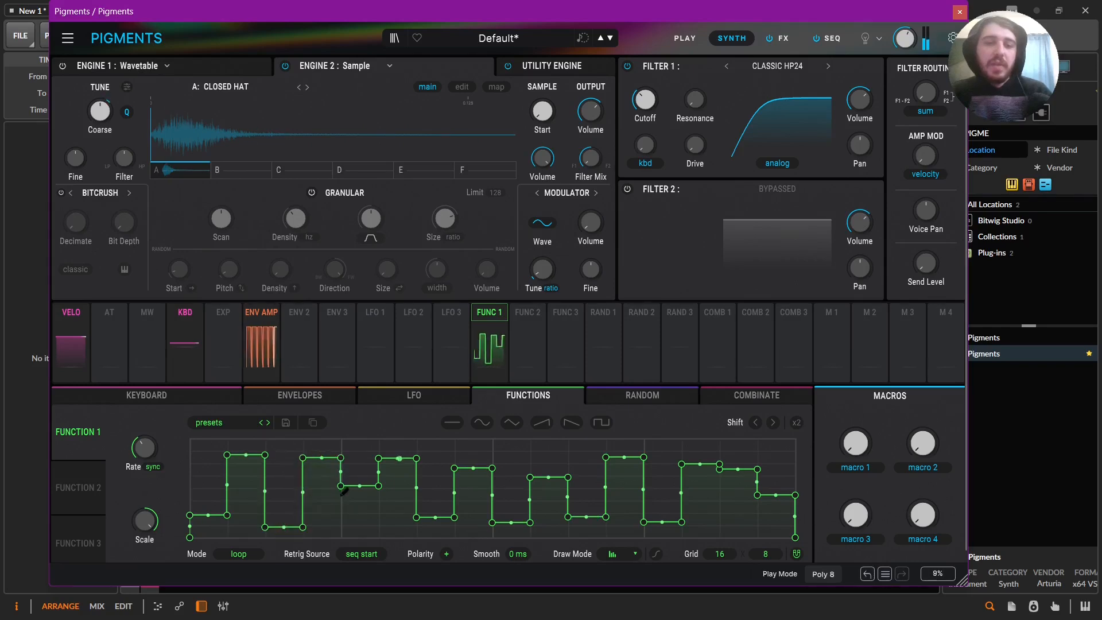
click(359, 522)
click(127, 112)
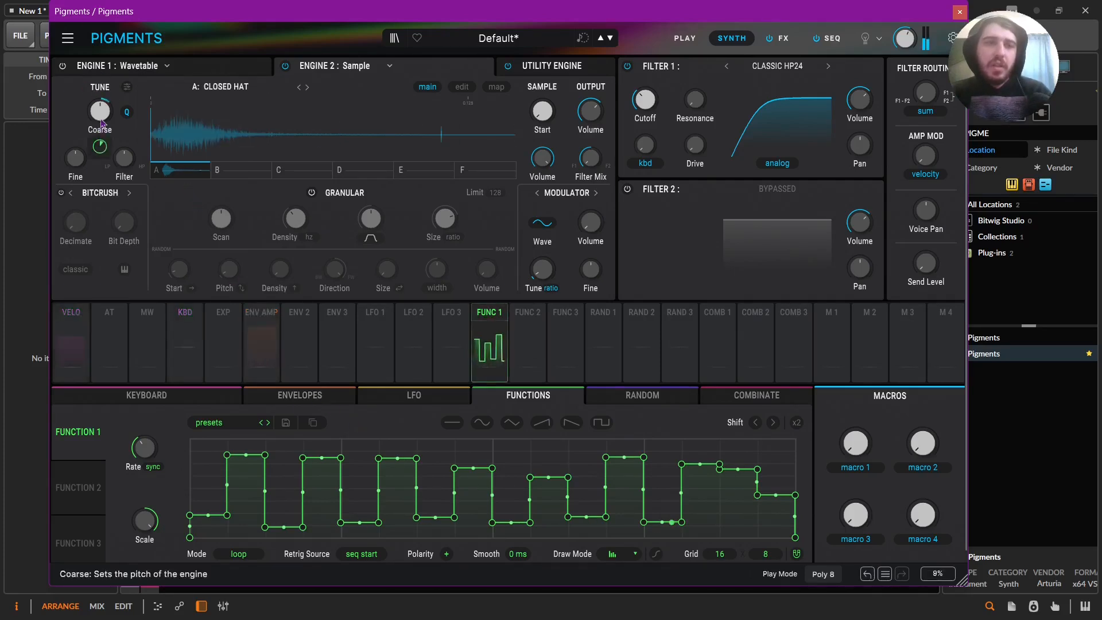
drag(99, 147, 100, 127)
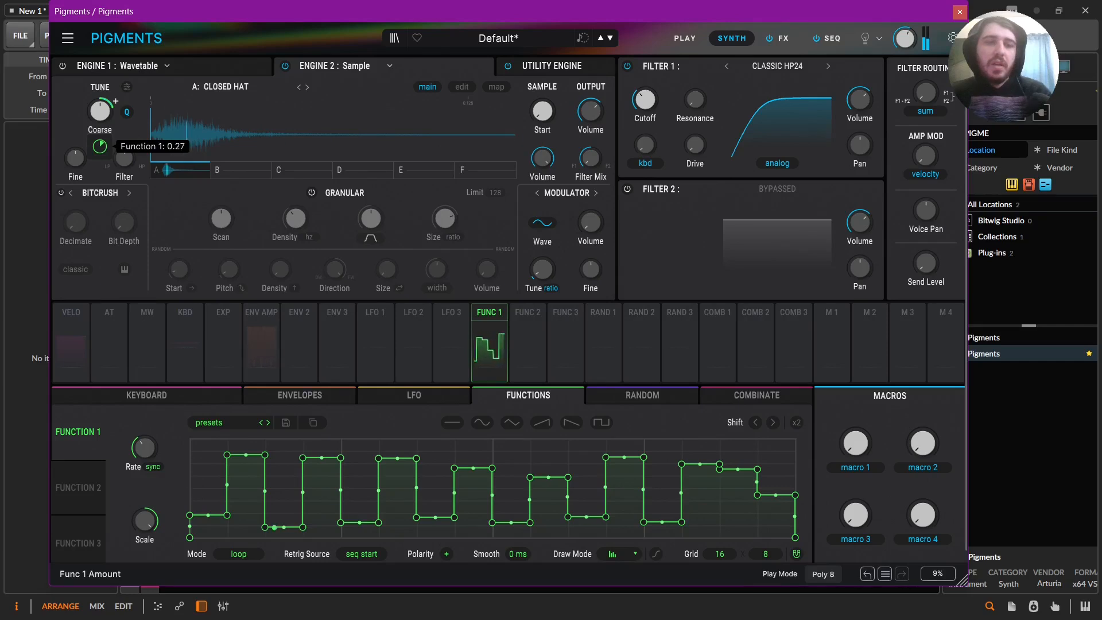
Try modulating Filter 1's cutoff with Env 2, using a shorter attack and an amount of -0.25.
click(300, 394)
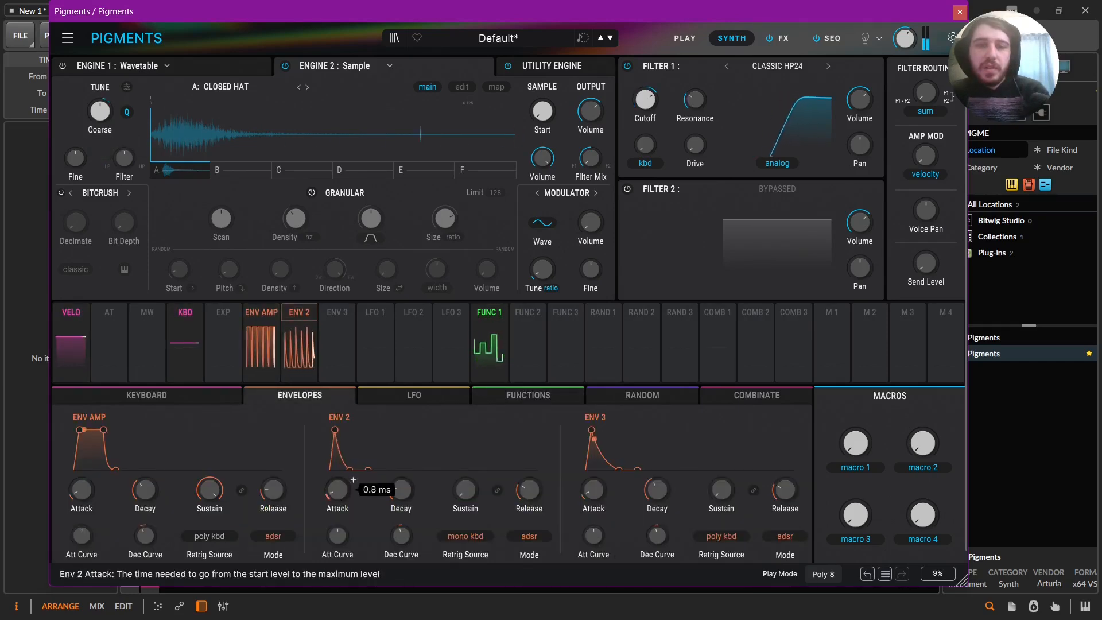
scroll(353, 479, down, 2)
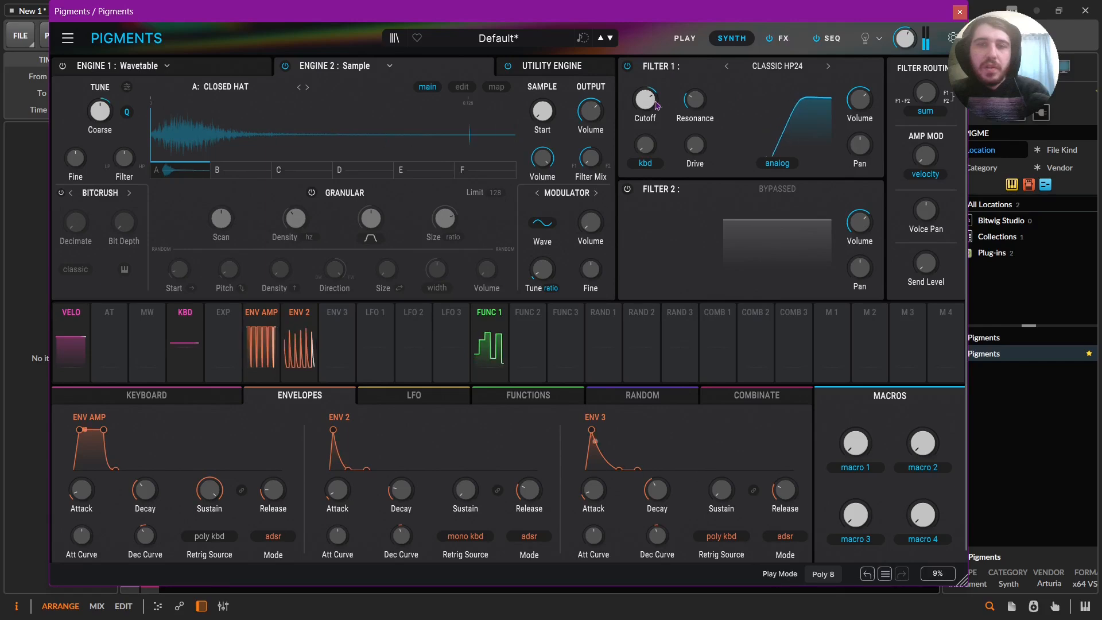
mouse_move(660, 91)
drag(645, 136, 645, 127)
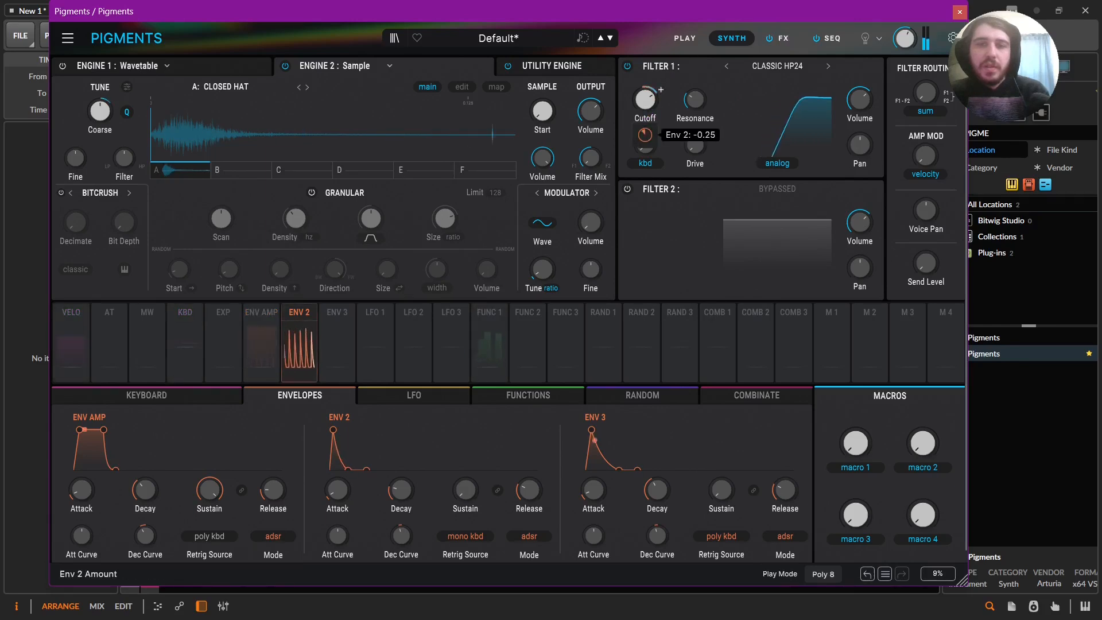
double_click(645, 135)
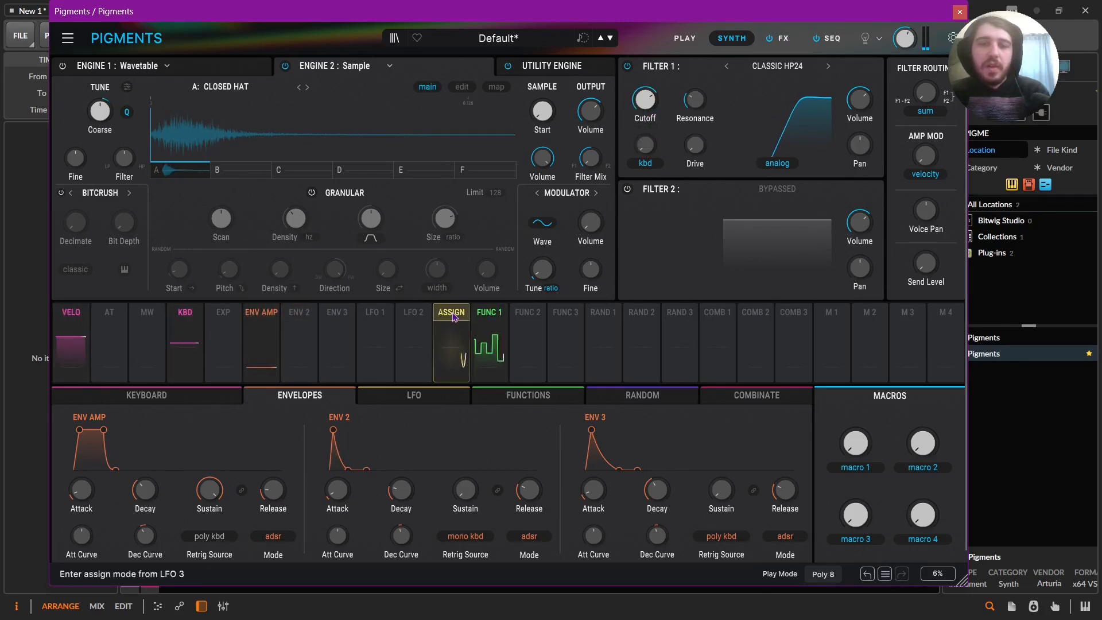
Assign Function 1 to modulate Filter 1's cutoff with an amount of -0.18.
click(489, 314)
mouse_move(654, 123)
drag(645, 135, 645, 128)
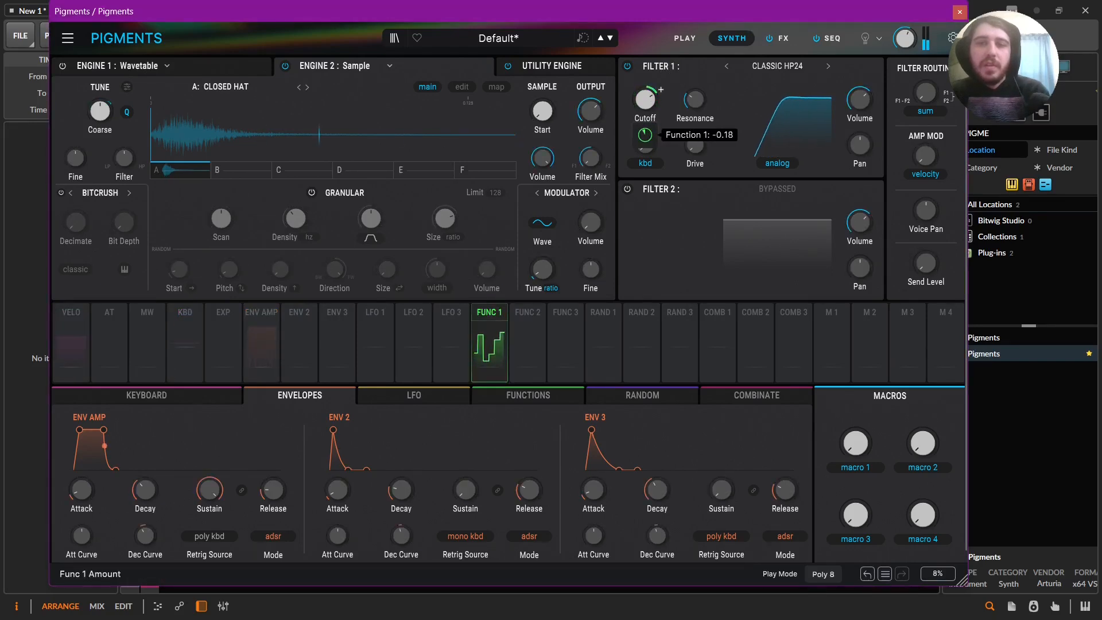
Raise Filter 1's resonance and cutoff, and turn up the master volume.
drag(695, 100, 695, 89)
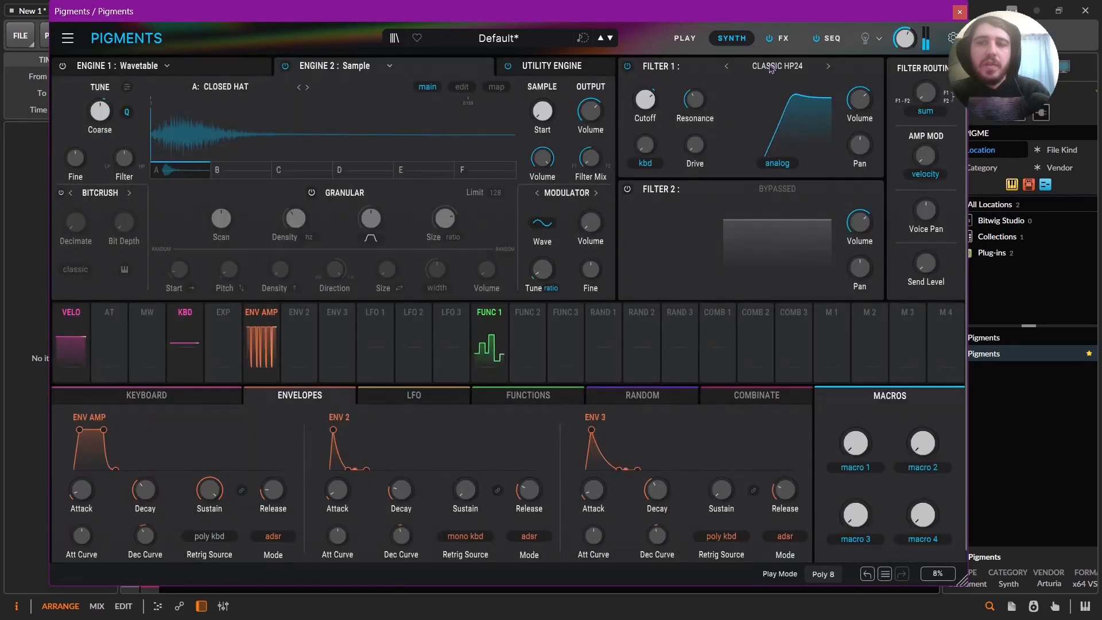
mouse_move(660, 91)
drag(645, 99, 645, 92)
drag(904, 38, 904, 33)
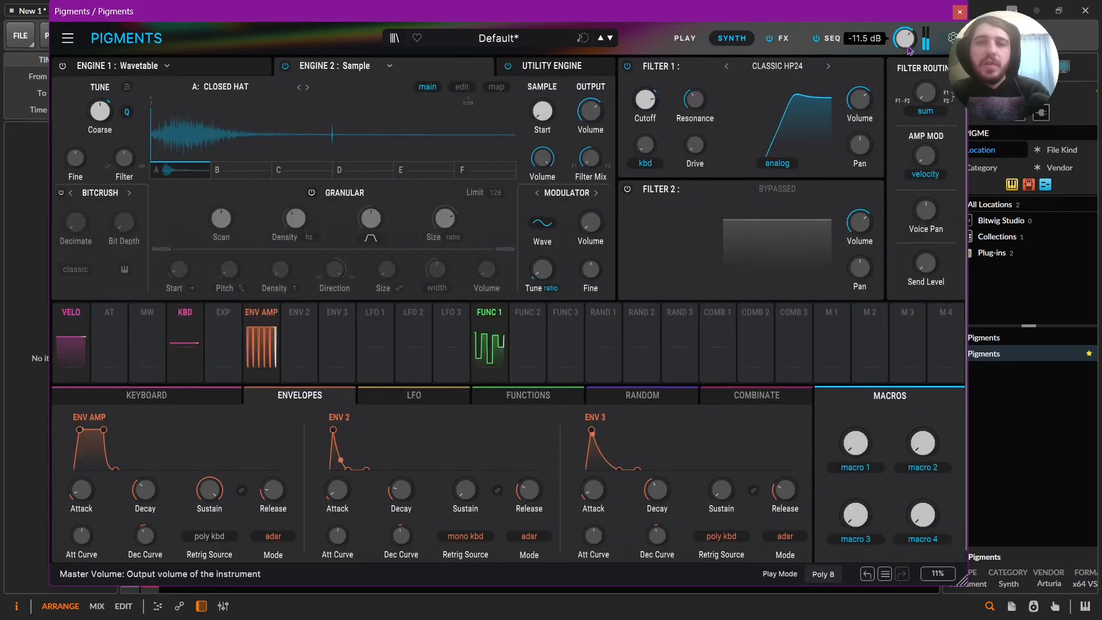
Enable Filter 2 as a Cluster Bandpass 12, set its resonance to 0.320 and lower its cutoff.
click(628, 189)
click(777, 189)
mouse_move(752, 231)
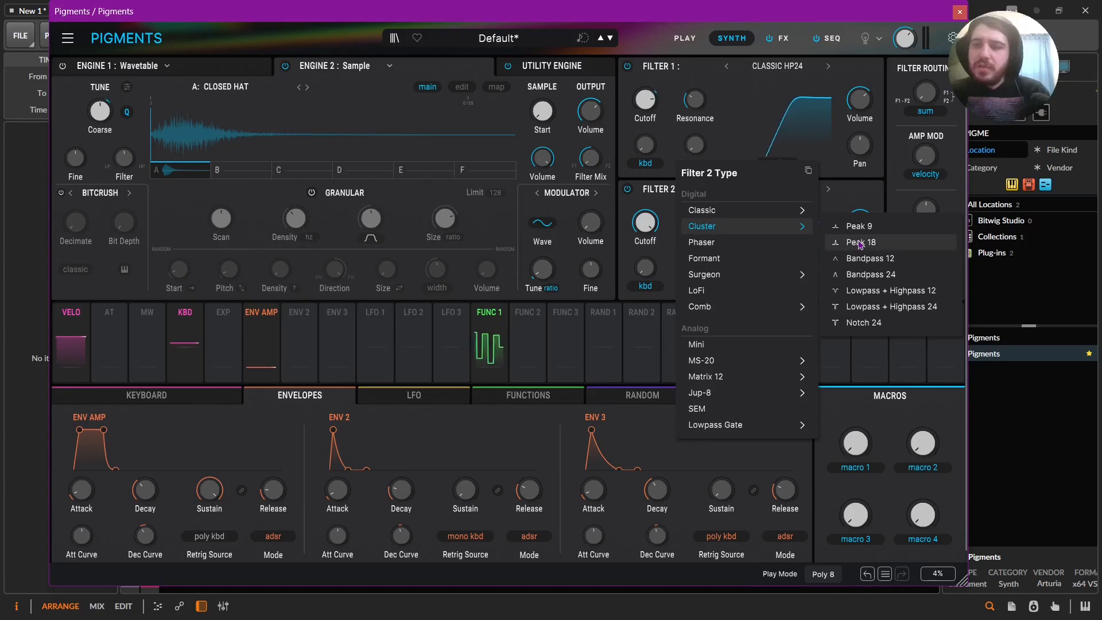
click(864, 259)
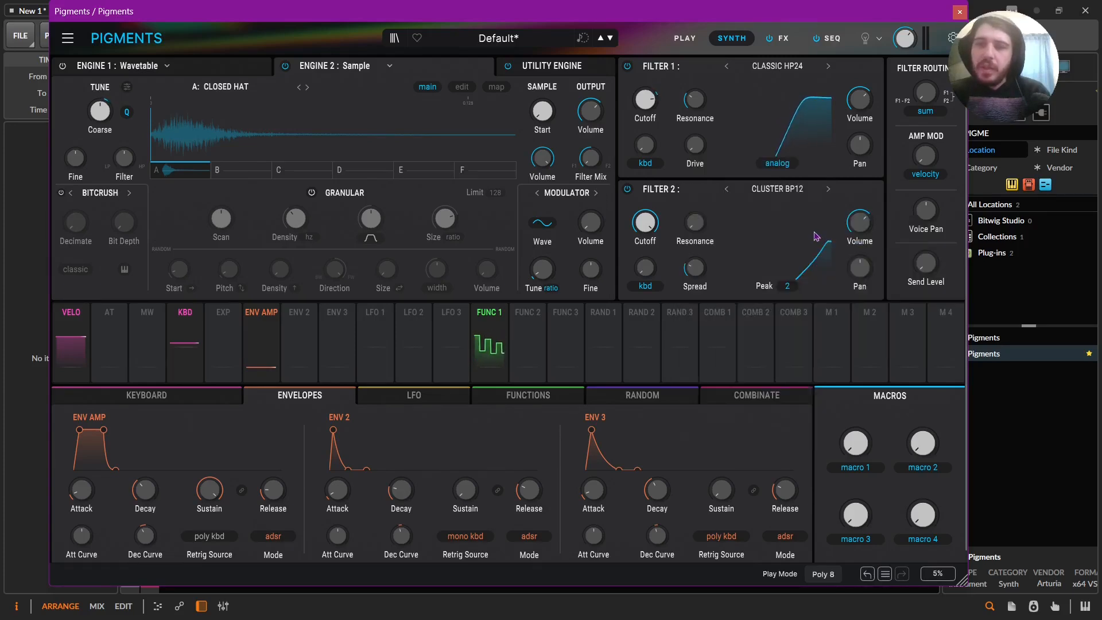
drag(694, 224, 693, 218)
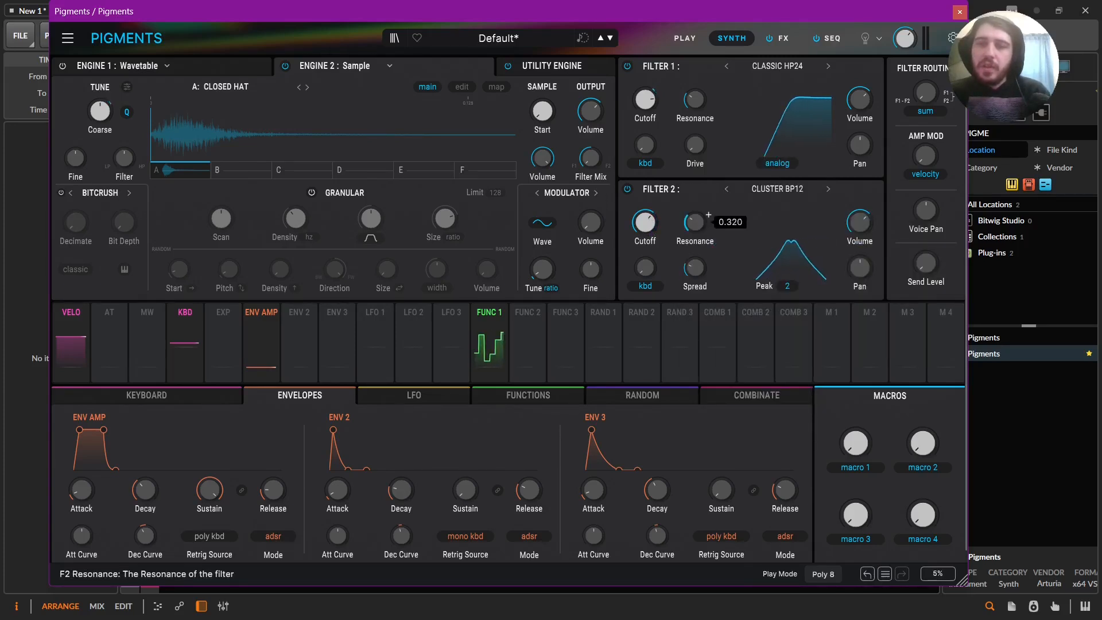
drag(645, 222, 645, 225)
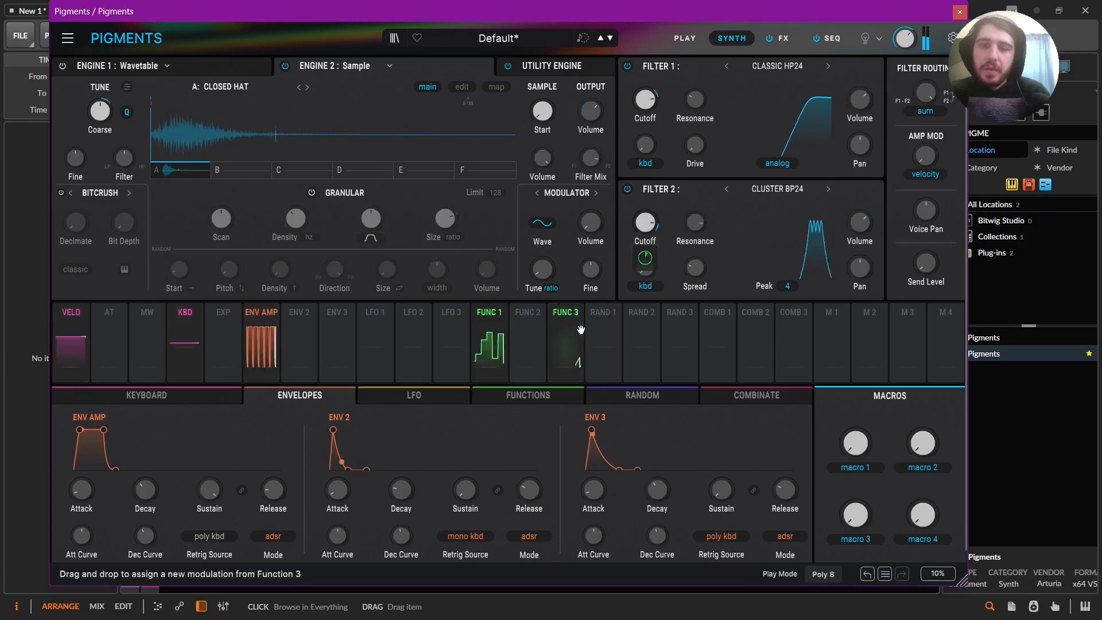
Set Engine 2's filter mix to 60% F1 40% F2 and assign Macro 1 to it as "filter blend".
drag(593, 156, 600, 120)
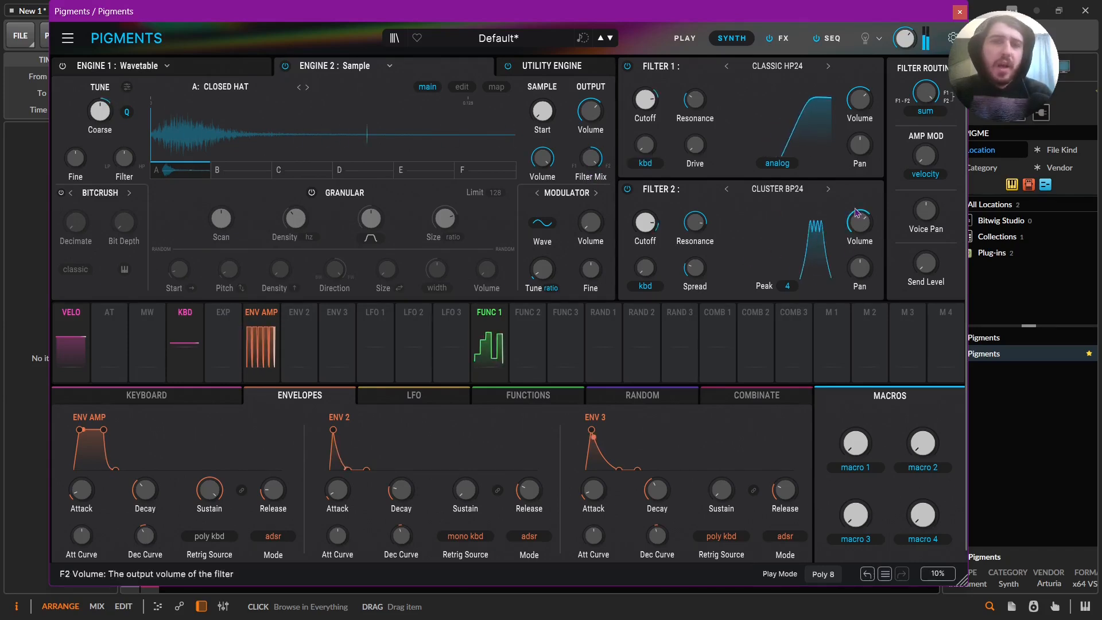
drag(591, 158, 591, 186)
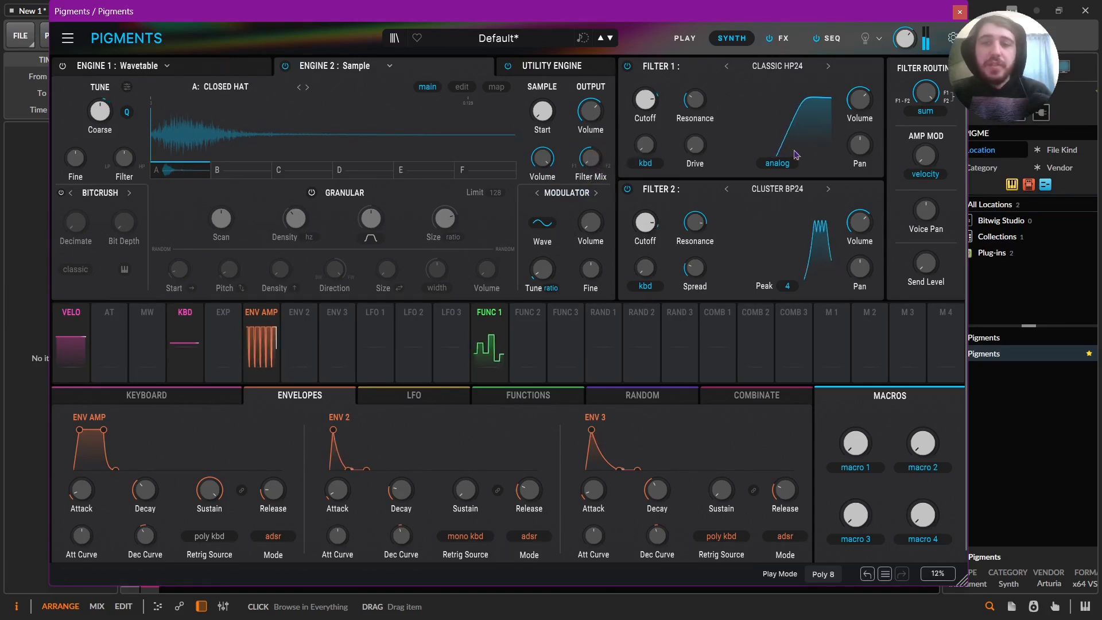
drag(601, 158, 604, 150)
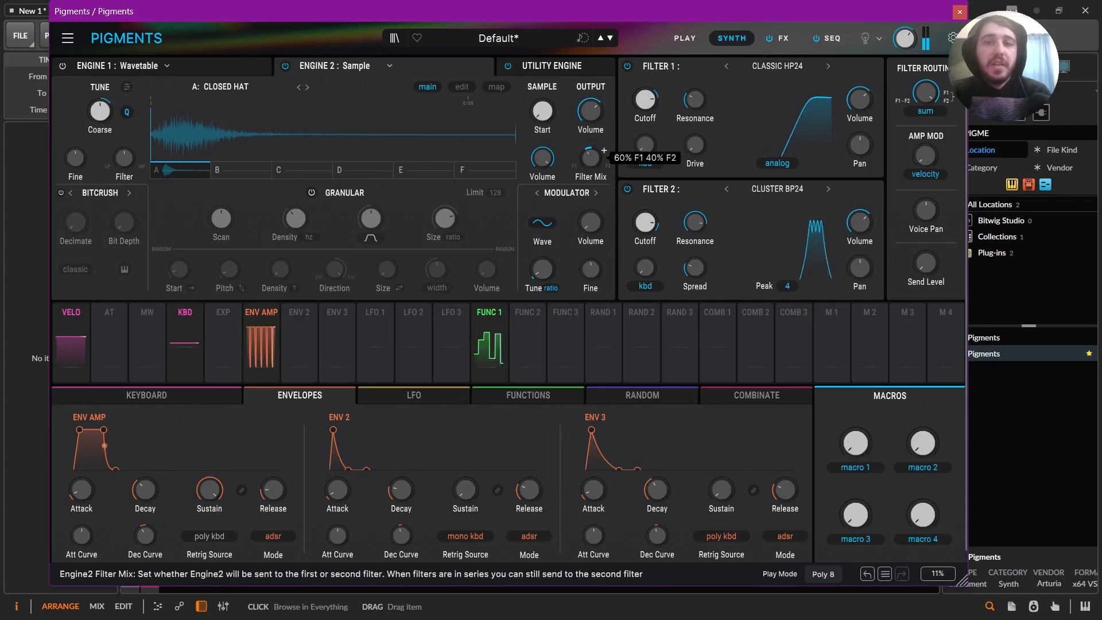
drag(604, 150, 604, 150)
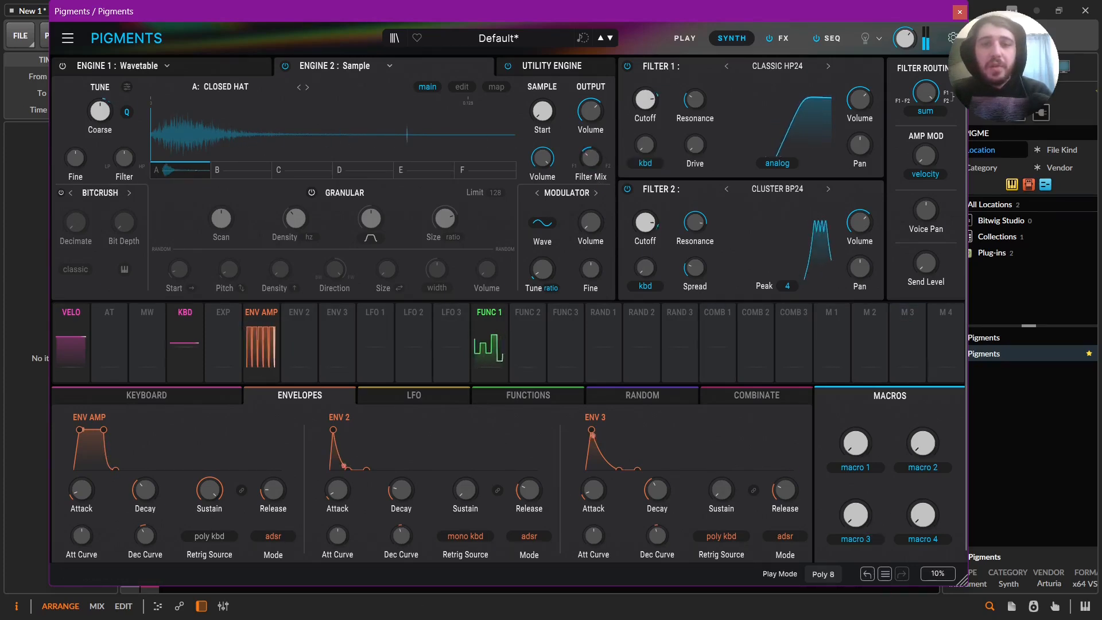
drag(857, 428, 589, 156)
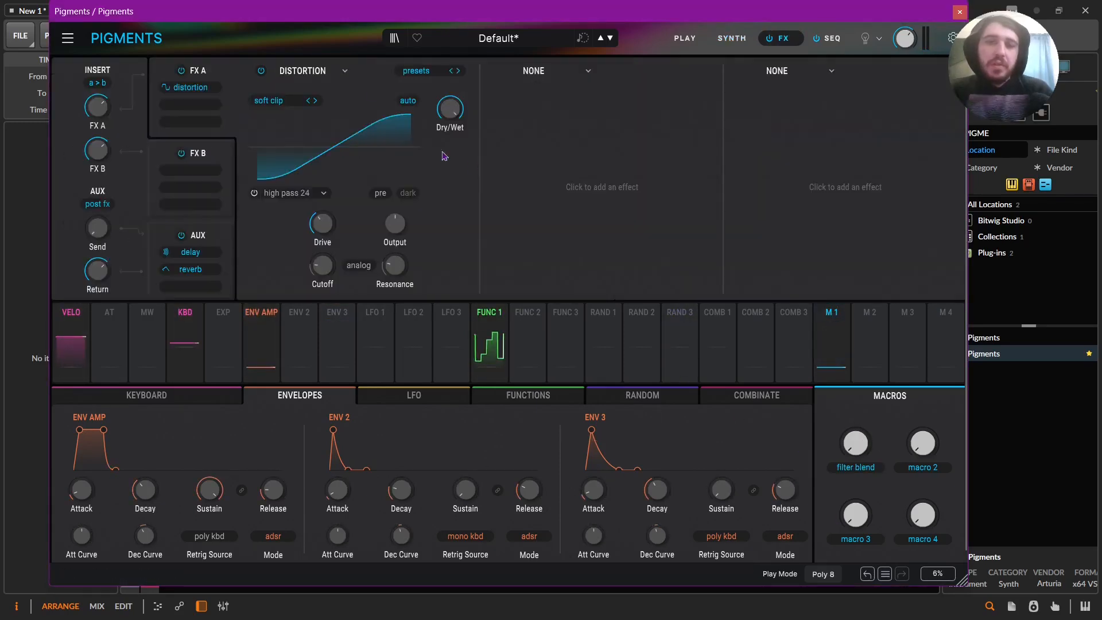
Replace the Distortion in effect slot A1 with a Delay, load its BACKSLAP preset and set Dry/Wet to 10%.
click(311, 73)
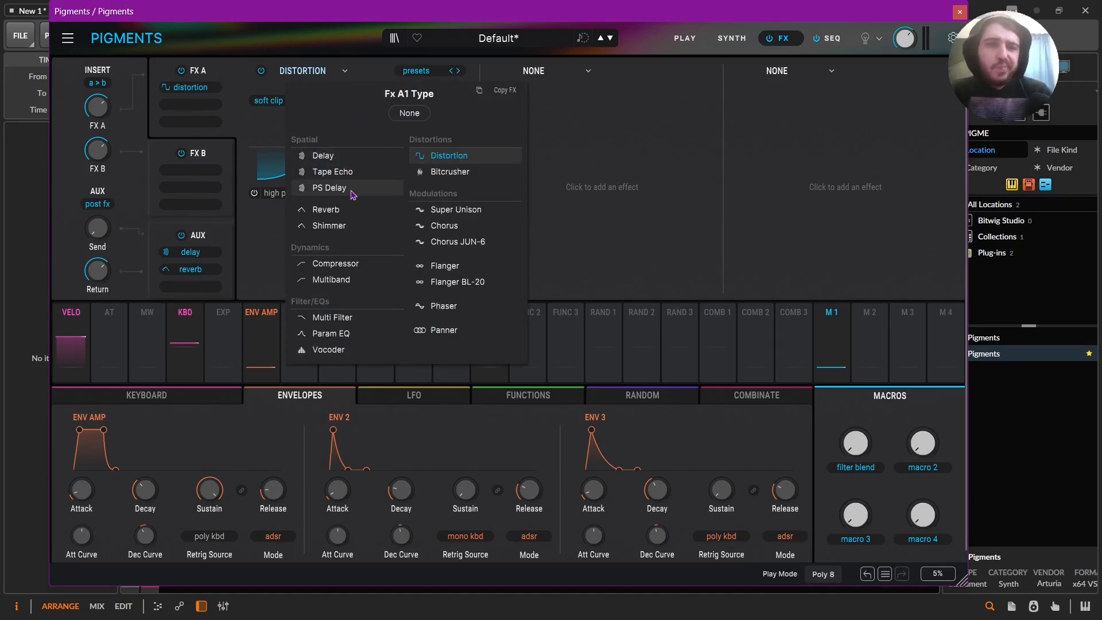
click(345, 162)
click(414, 71)
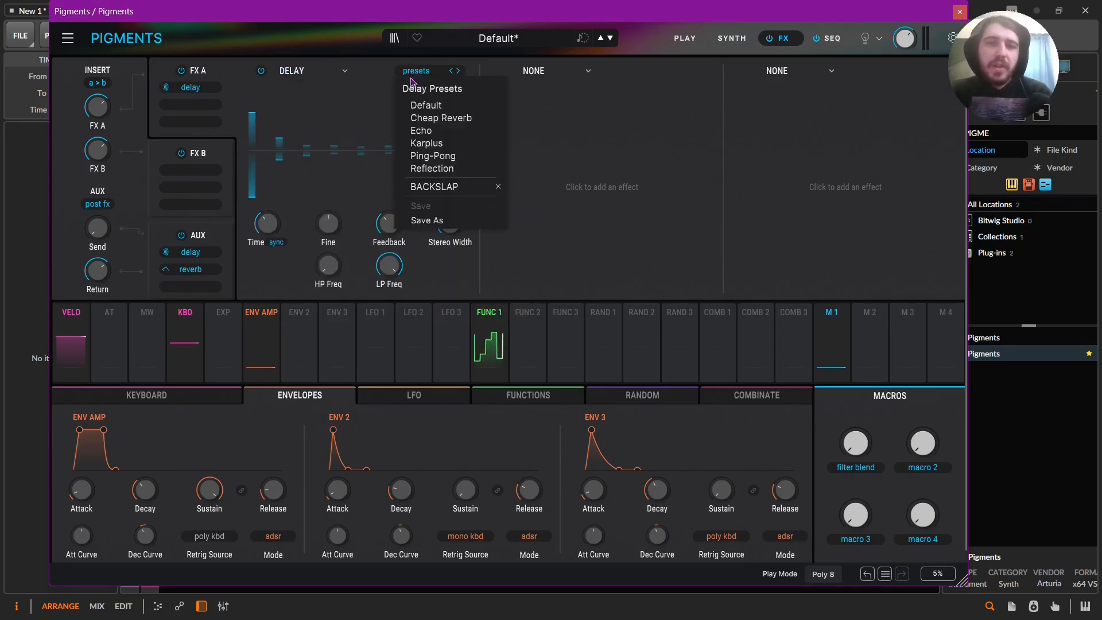
click(436, 143)
click(415, 71)
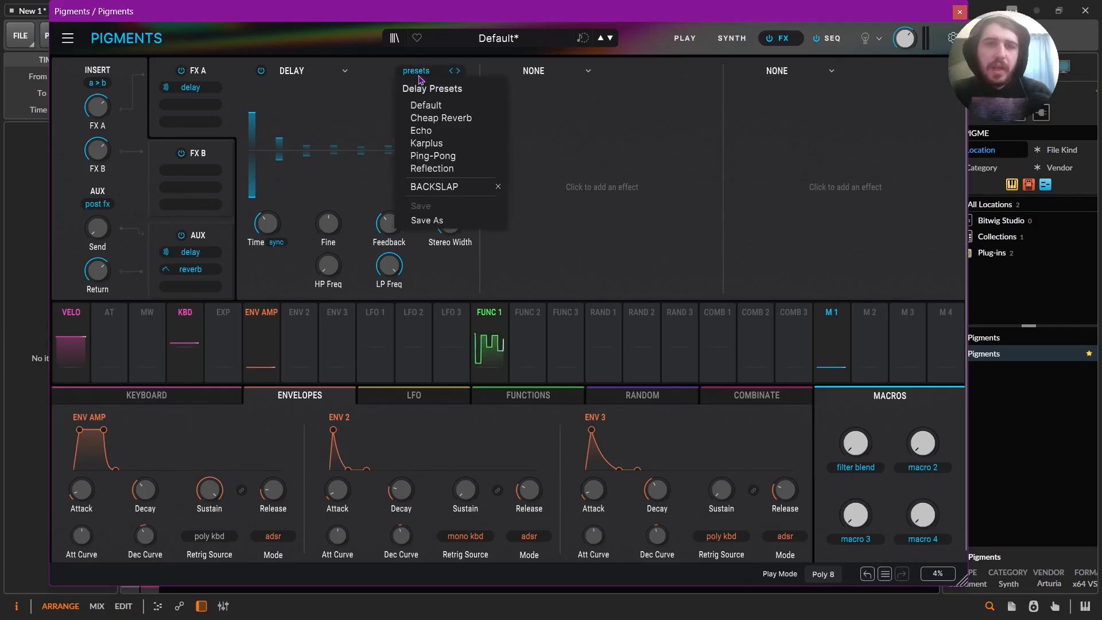
click(453, 187)
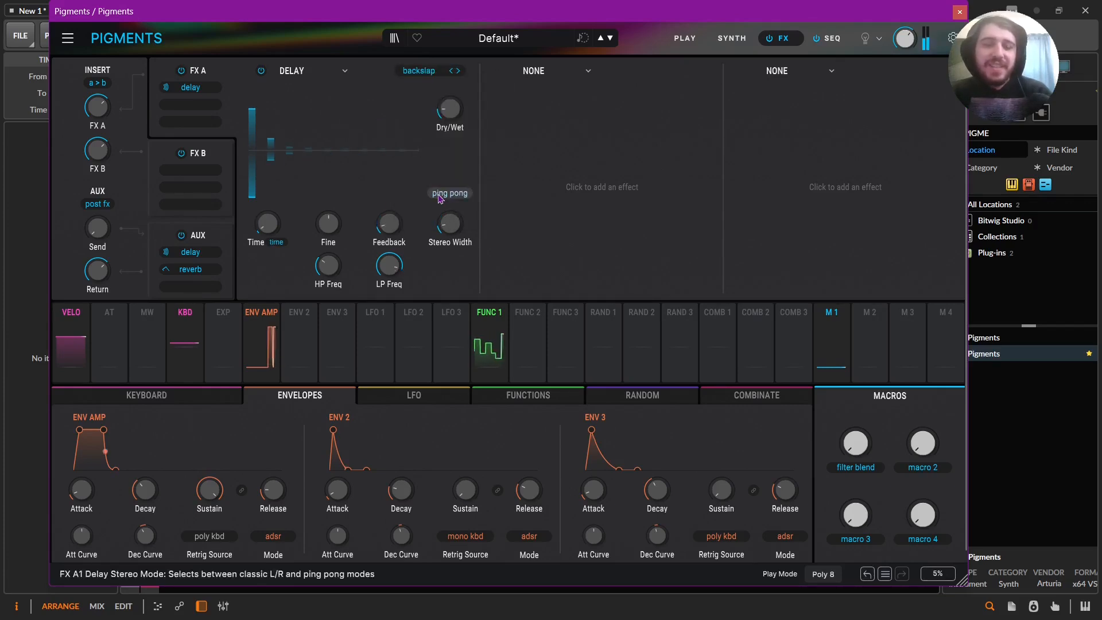
mouse_move(451, 112)
mouse_down()
mouse_move(451, 53)
mouse_move(451, 123)
mouse_up()
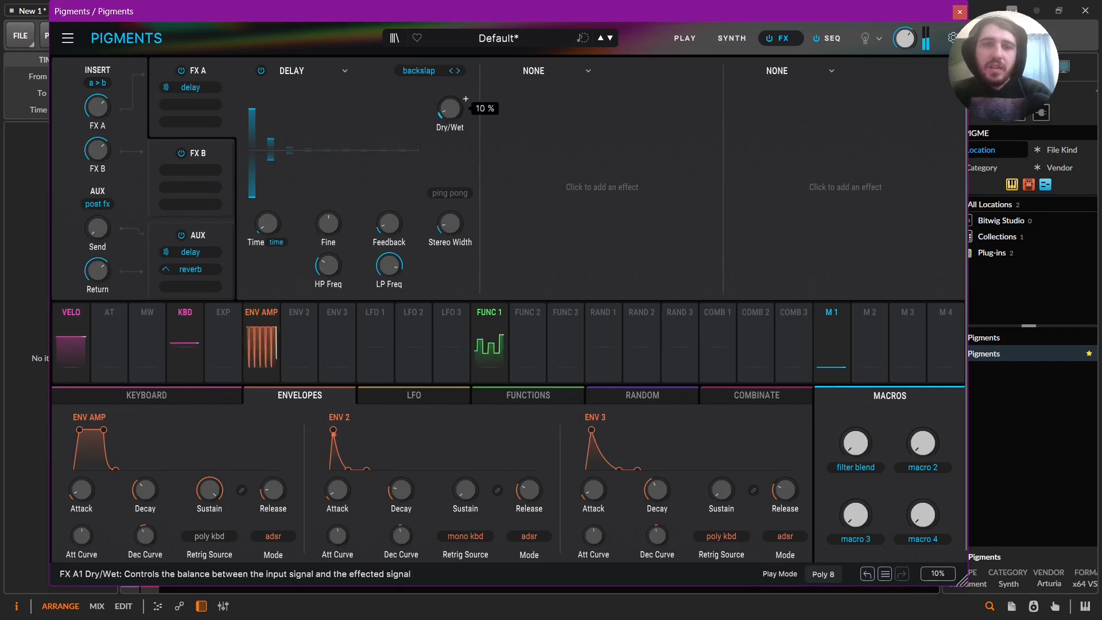
Lower the delay's feedback, set its time to 36.3 ms and its stereo width to 0.055.
click(539, 75)
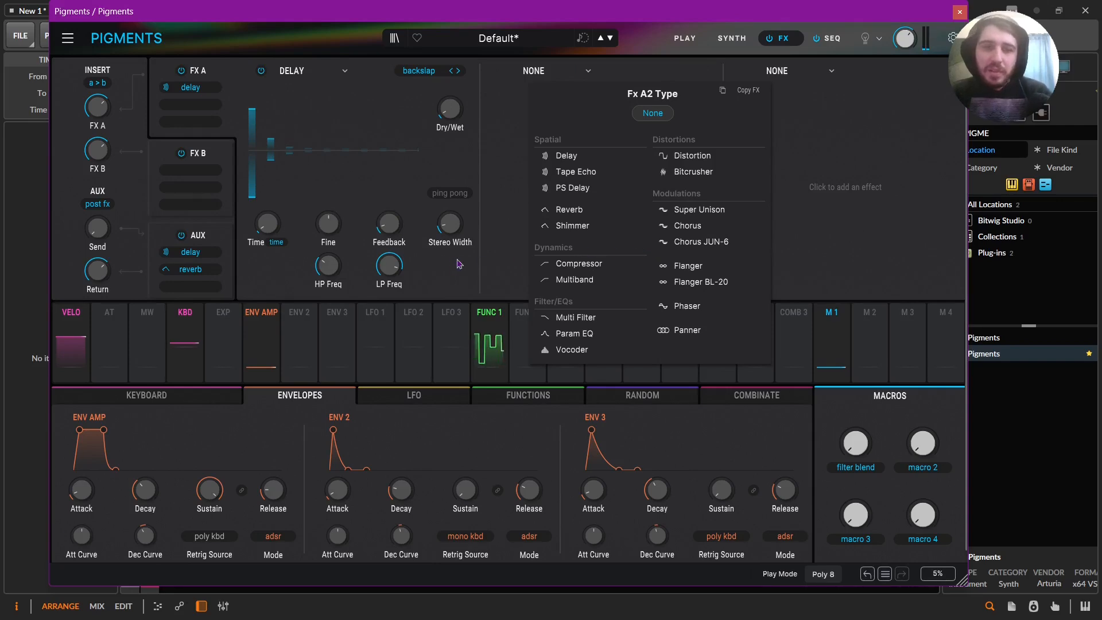
click(393, 274)
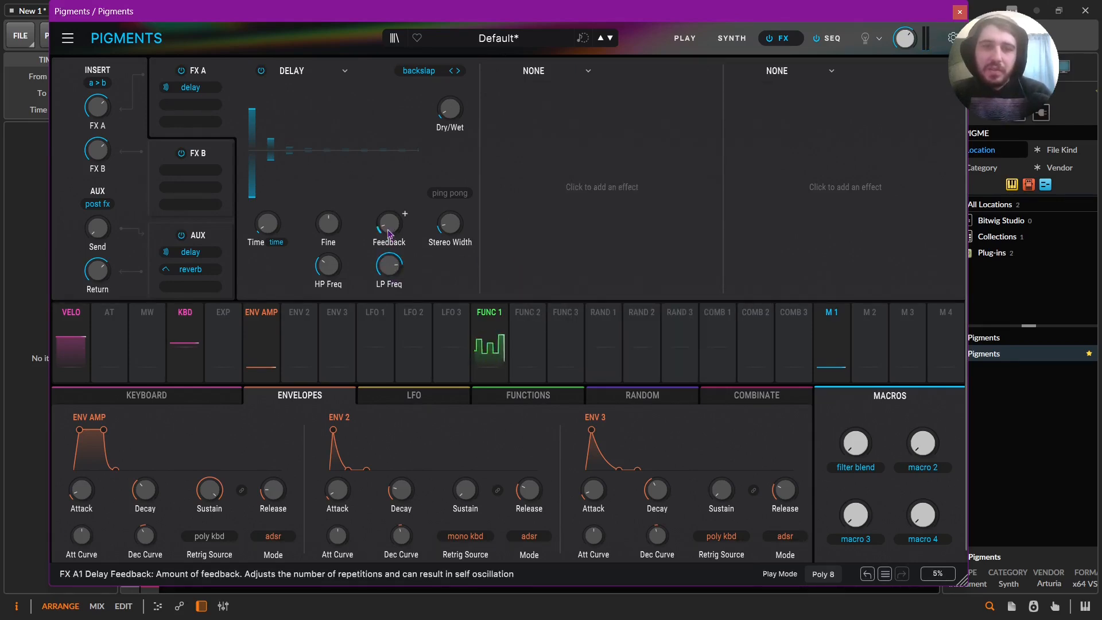
mouse_move(404, 214)
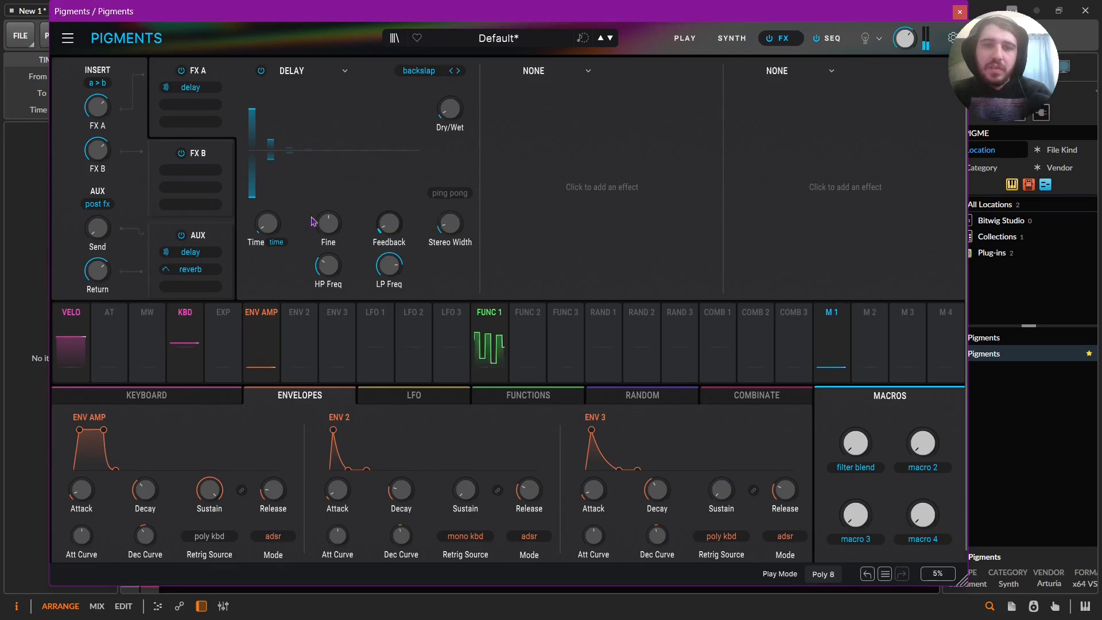
mouse_move(283, 214)
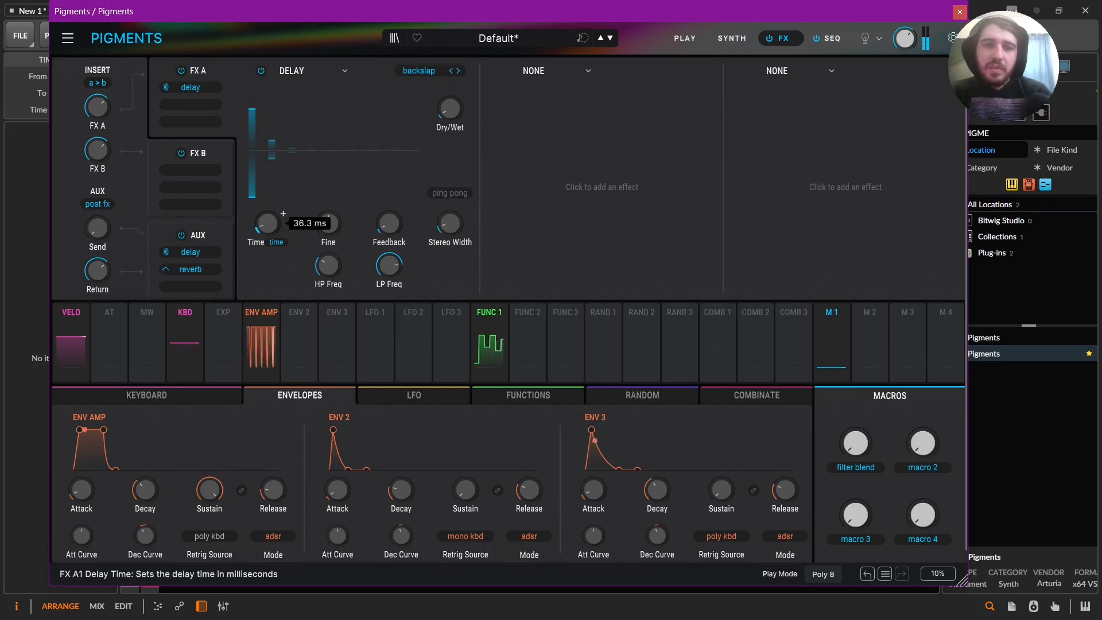
mouse_move(451, 224)
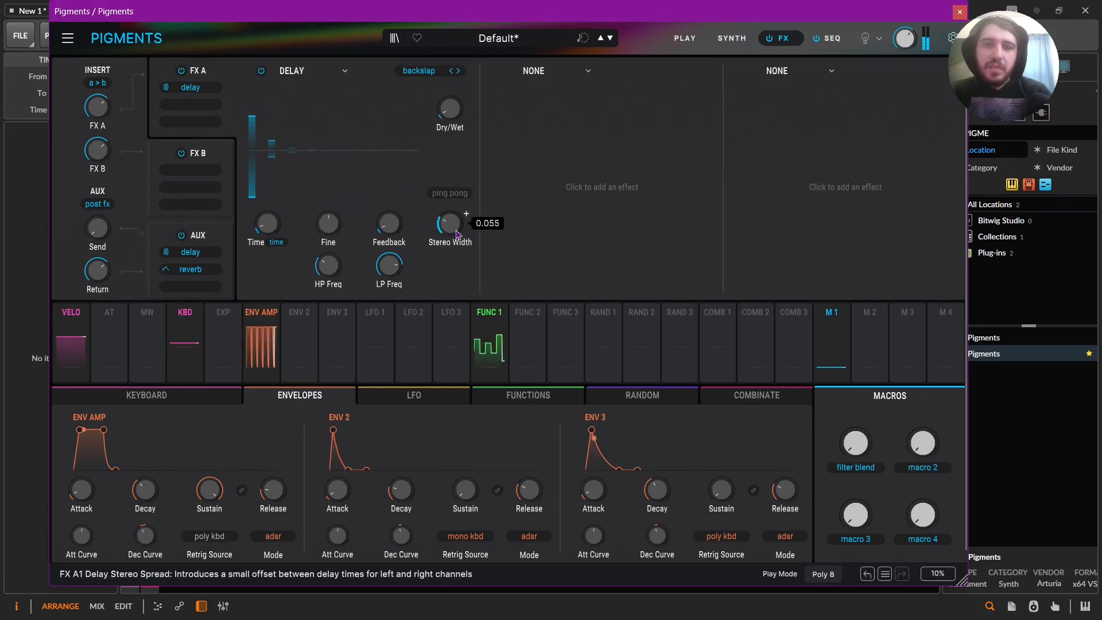
Add a Distortion in effect slot A2, choose the Tape type, adjust its drive and lower its Dry/Wet.
click(535, 77)
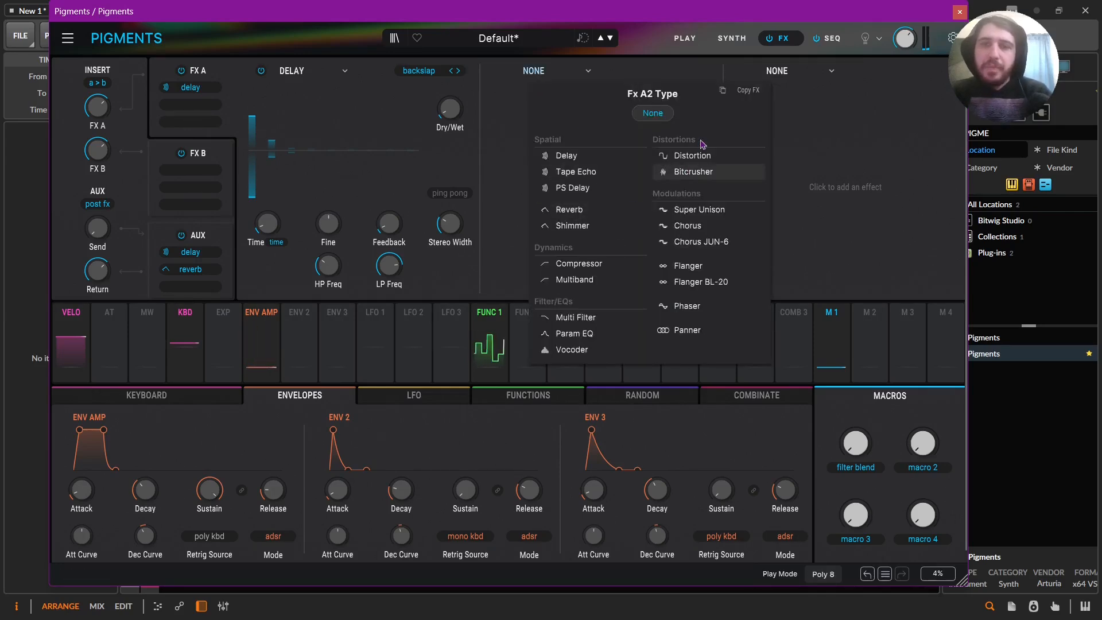
click(692, 156)
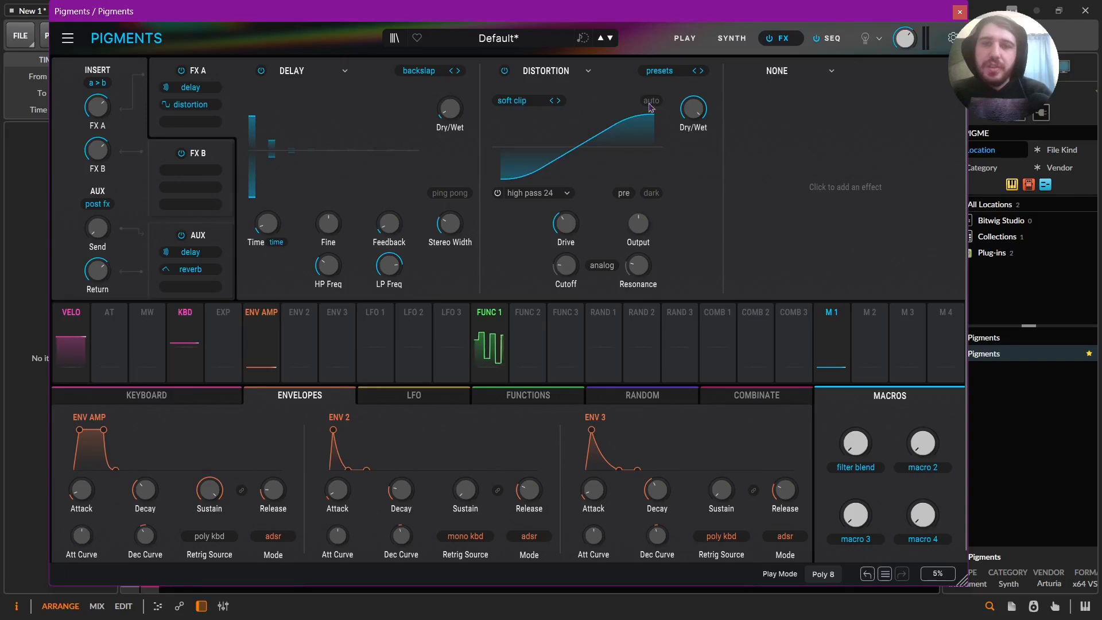
click(527, 104)
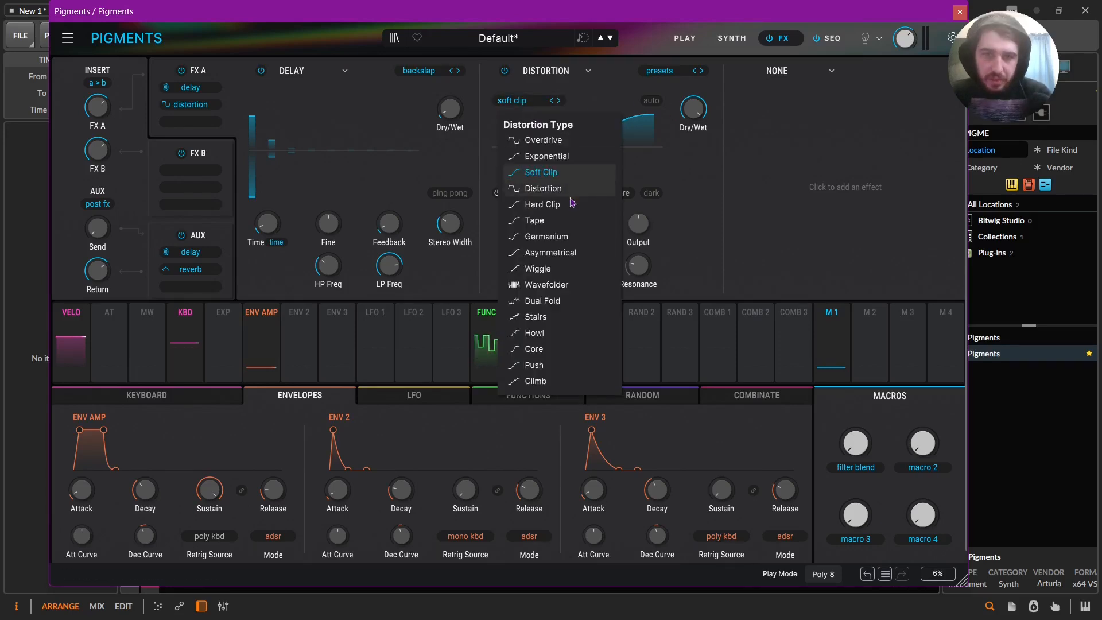
click(572, 223)
drag(566, 223, 582, 214)
drag(693, 109, 693, 161)
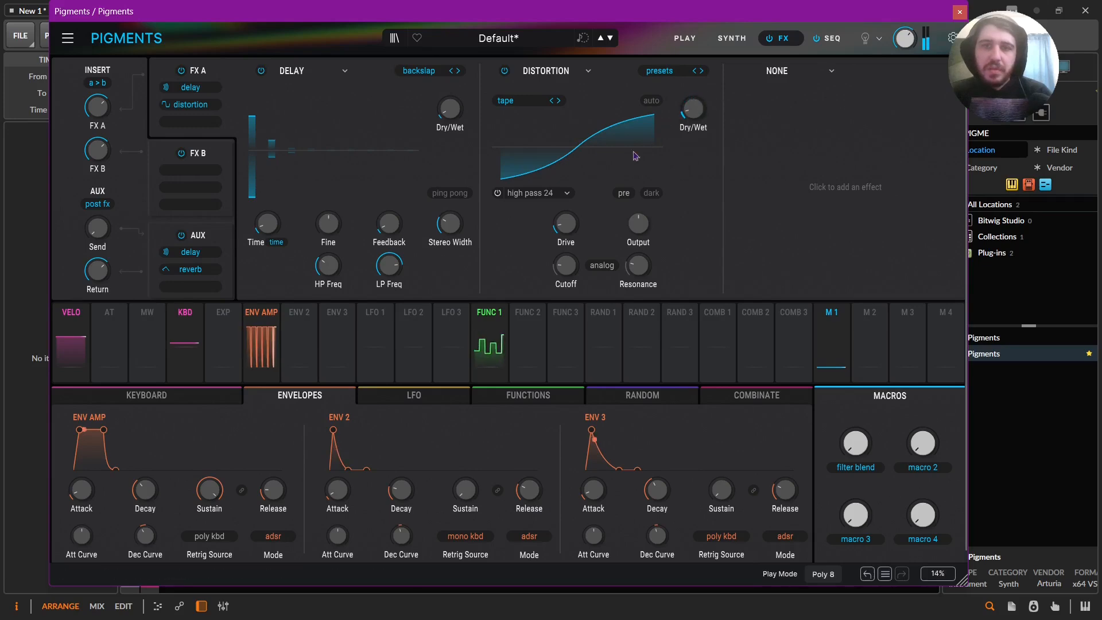
drag(578, 224, 579, 221)
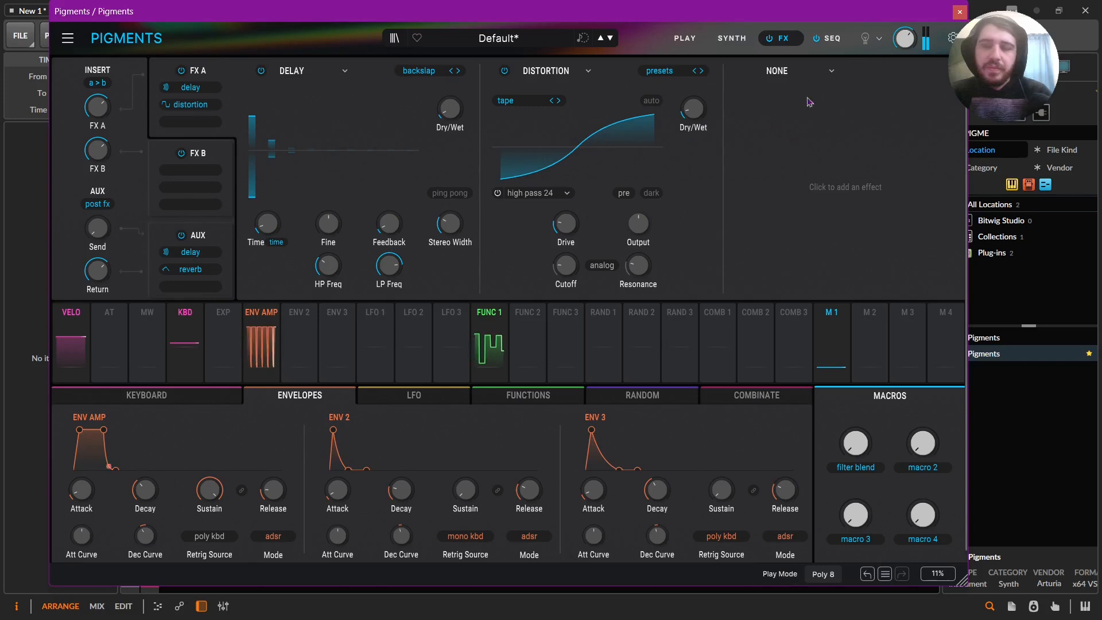
Add a Multiband compressor in effect slot A3 and load its OPP preset.
click(807, 70)
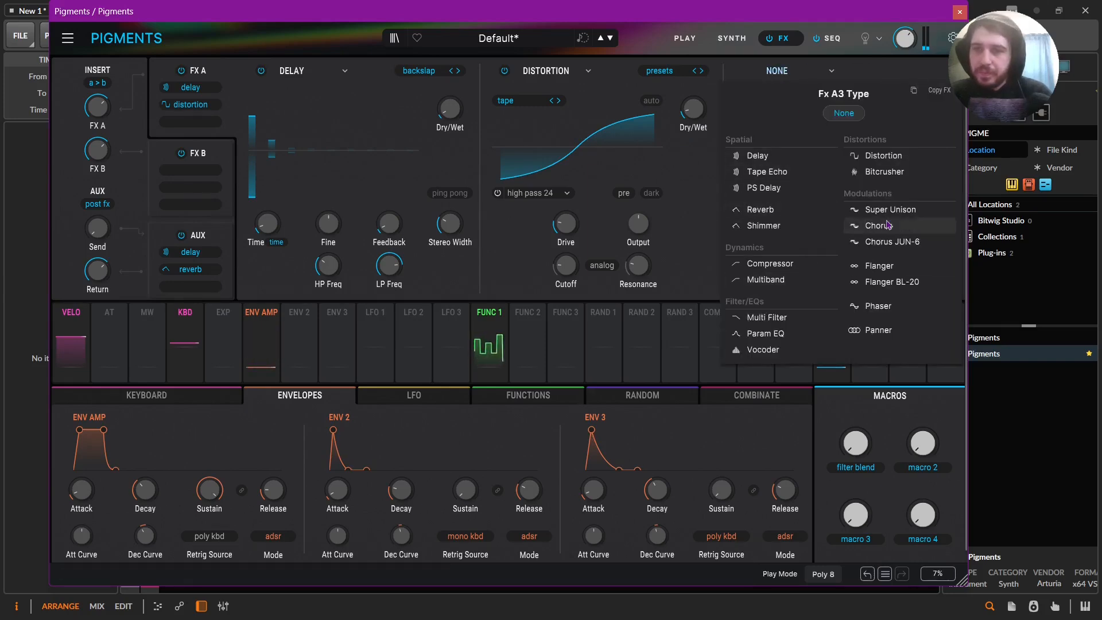
click(766, 279)
click(903, 71)
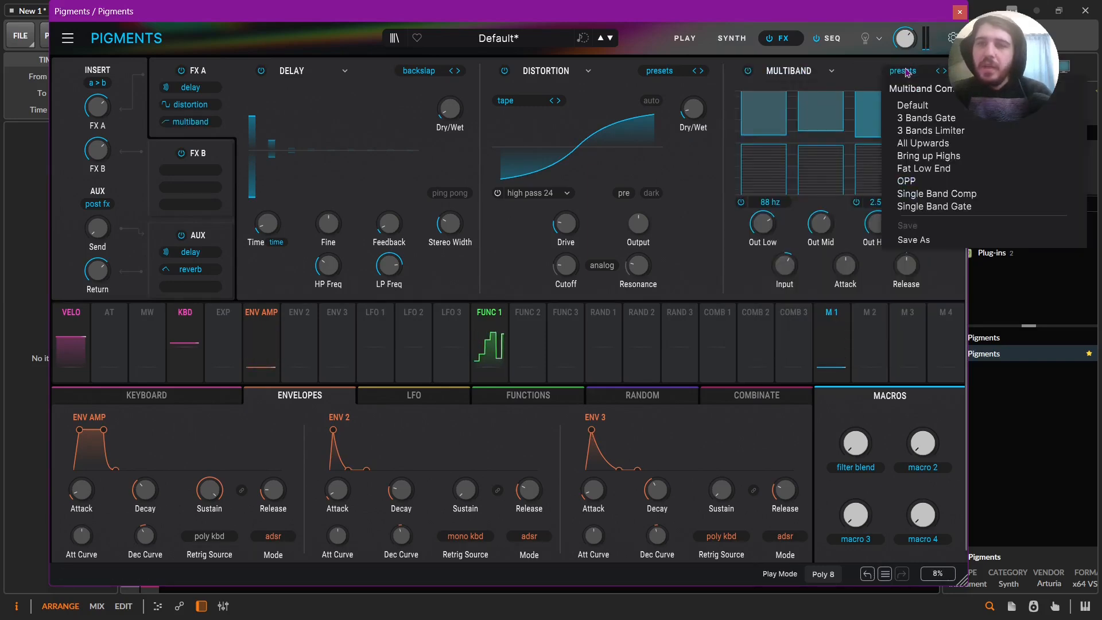
click(914, 181)
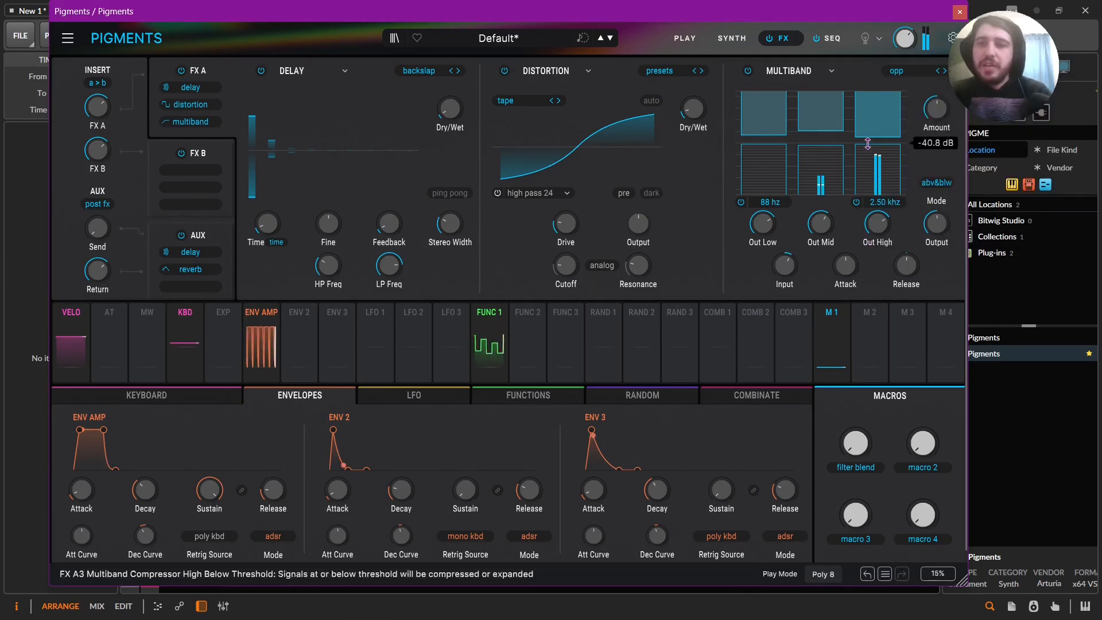
Set the multiband's high crossover to 6.18 kHz and adjust its amount, release and attack.
drag(884, 202, 884, 144)
drag(937, 108, 937, 51)
drag(884, 202, 884, 229)
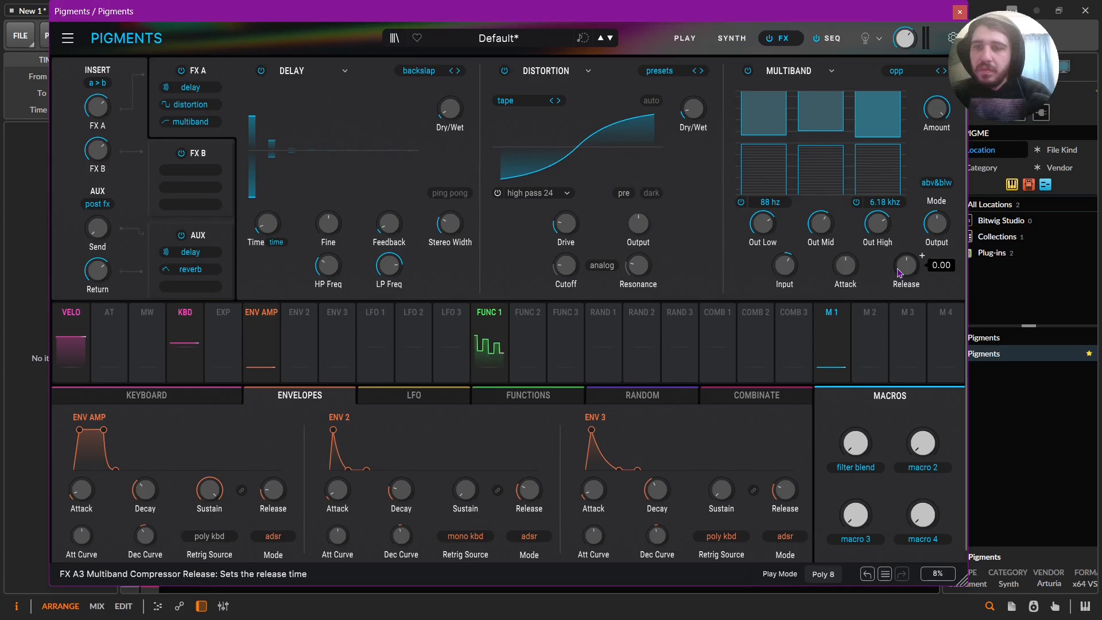
drag(899, 273, 900, 278)
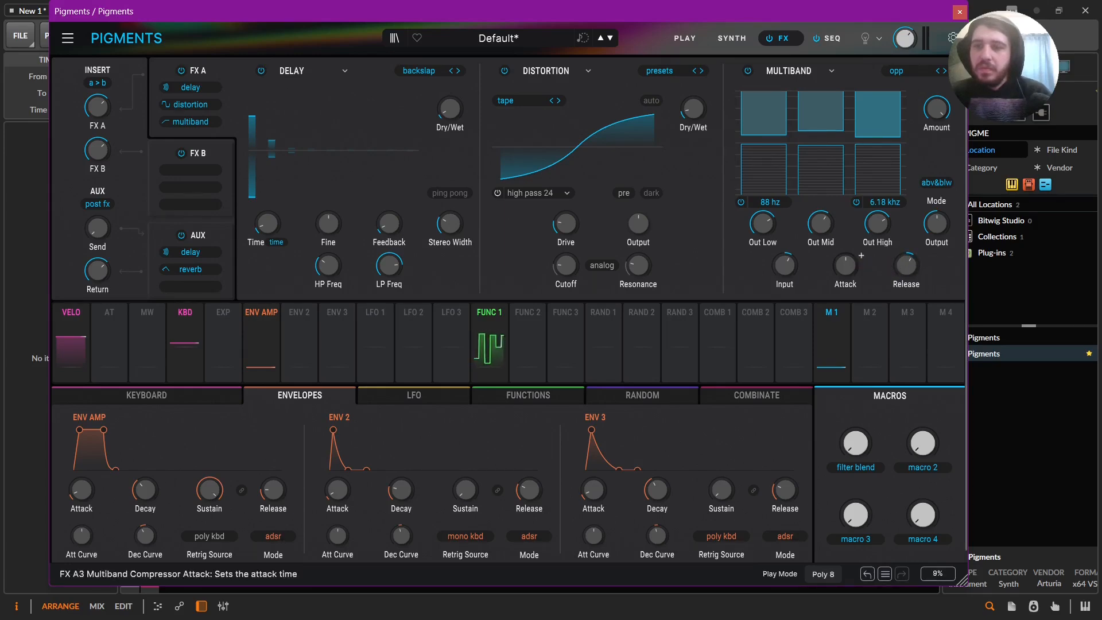
mouse_move(845, 266)
mouse_down()
mouse_move(846, 242)
mouse_move(861, 247)
mouse_move(845, 276)
mouse_up()
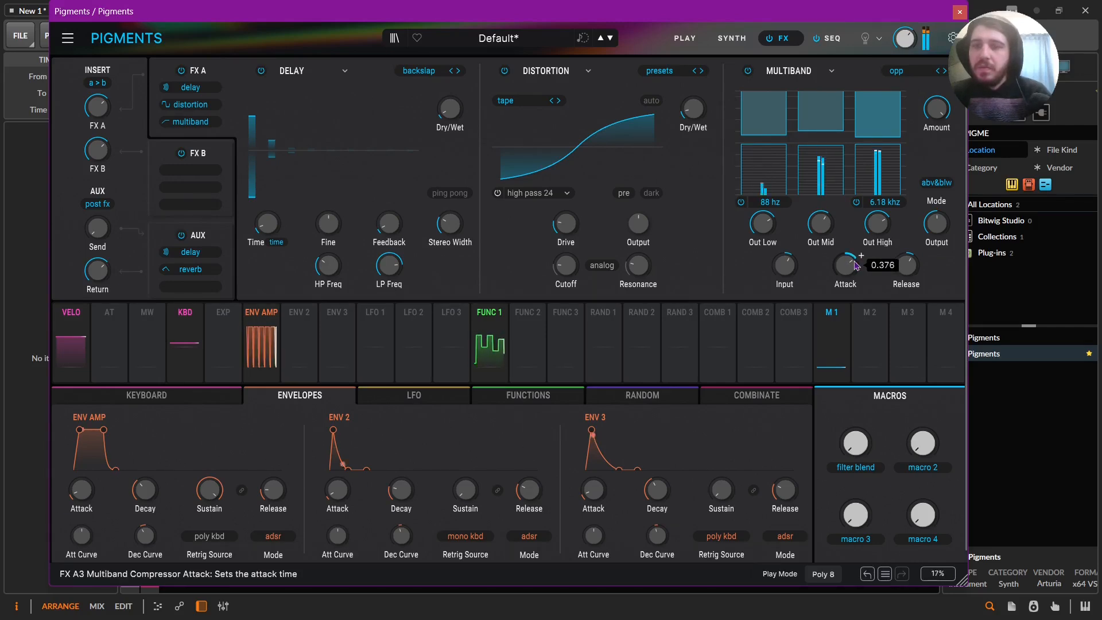
Tune the multiband's mid output gain, set its high crossover to 5.65 kHz and bring its amount fully down.
drag(936, 109, 936, 135)
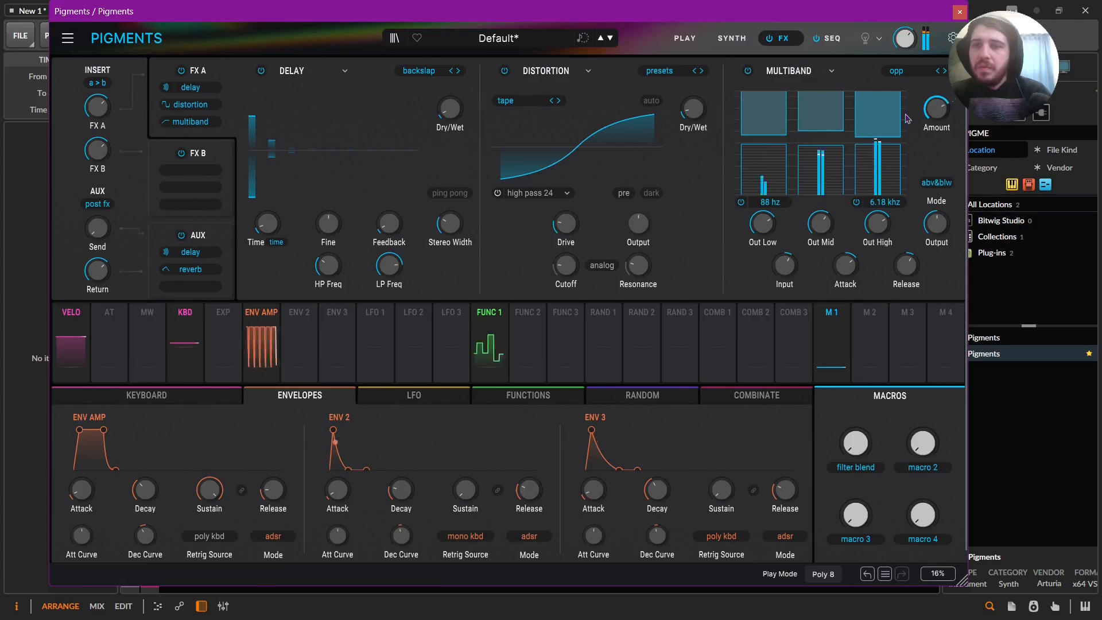
mouse_move(881, 203)
mouse_down()
mouse_move(881, 190)
mouse_move(881, 213)
mouse_move(884, 198)
mouse_up()
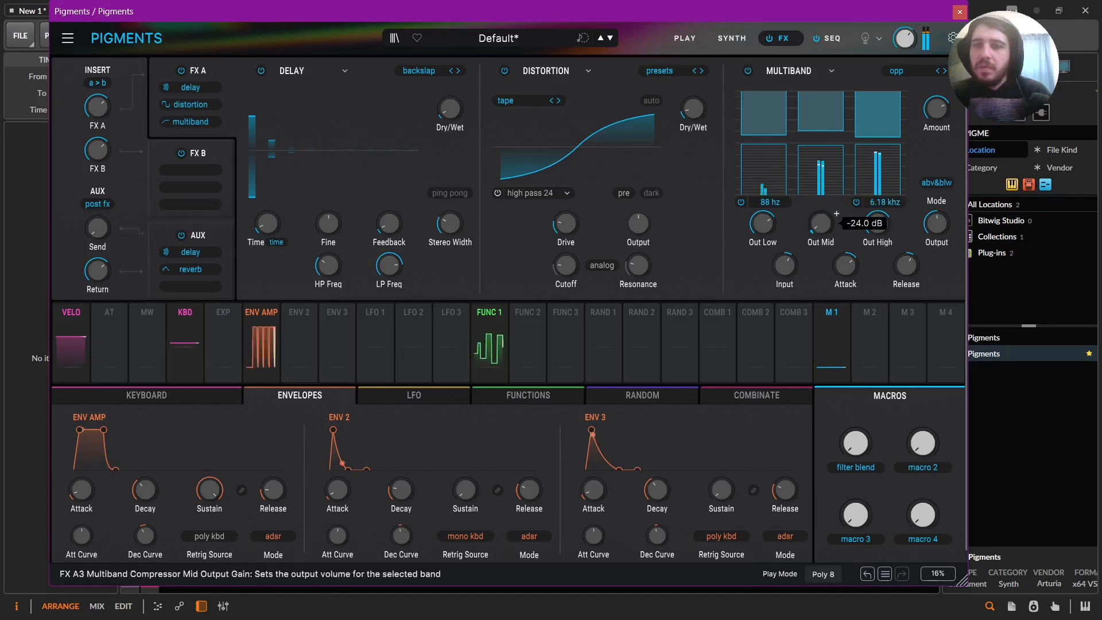
scroll(836, 213, down, 5)
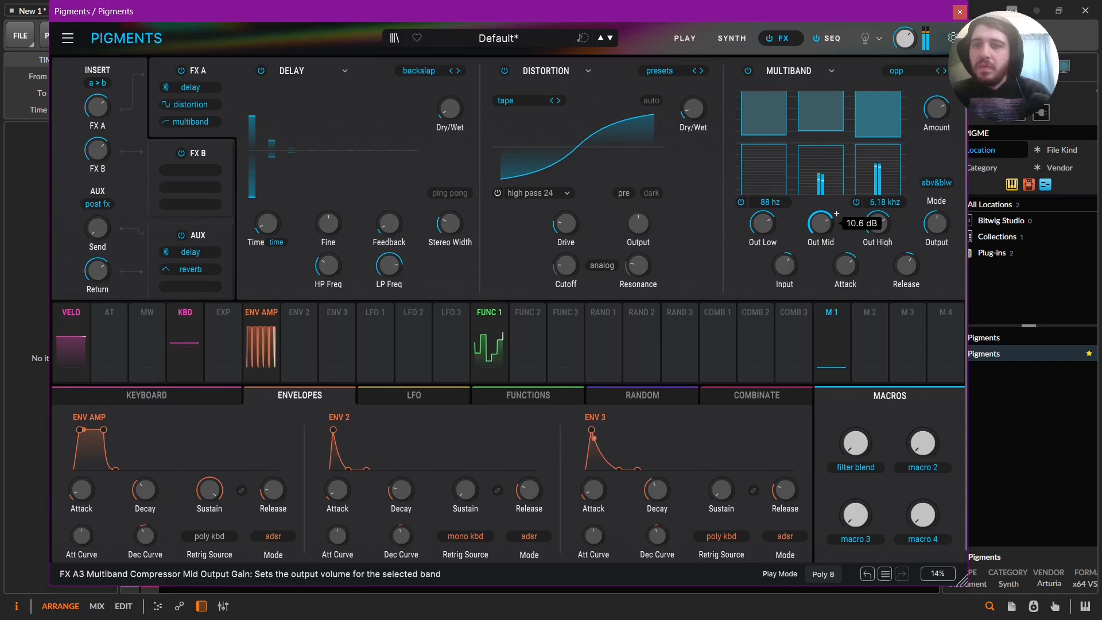
mouse_move(874, 201)
mouse_down()
mouse_move(873, 193)
mouse_move(885, 246)
mouse_move(887, 209)
mouse_up()
drag(936, 109, 935, 140)
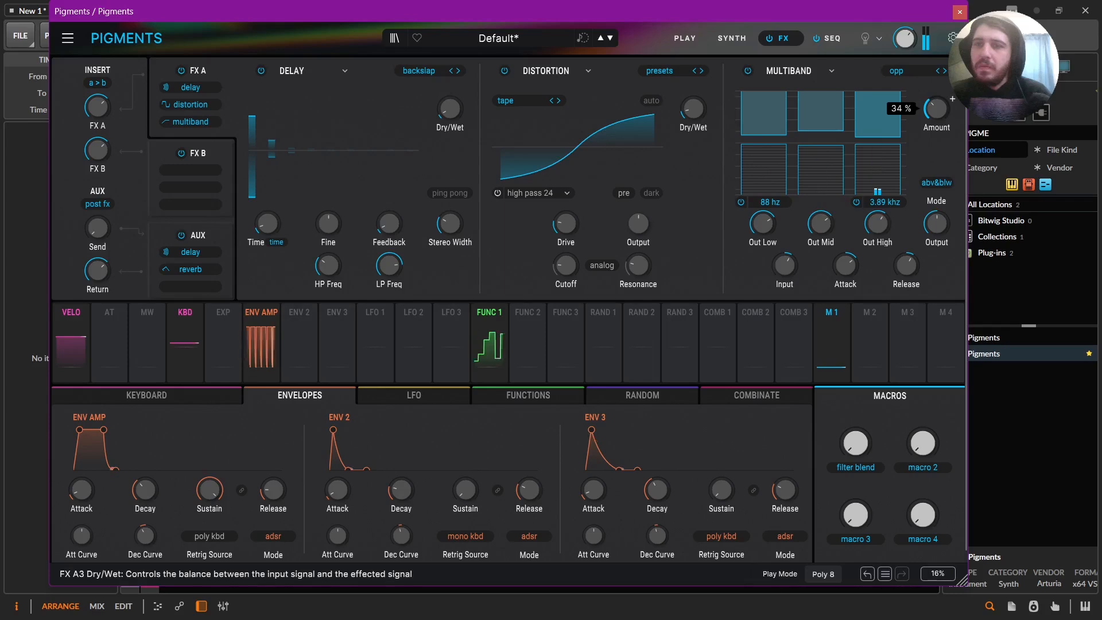
drag(935, 109, 935, 224)
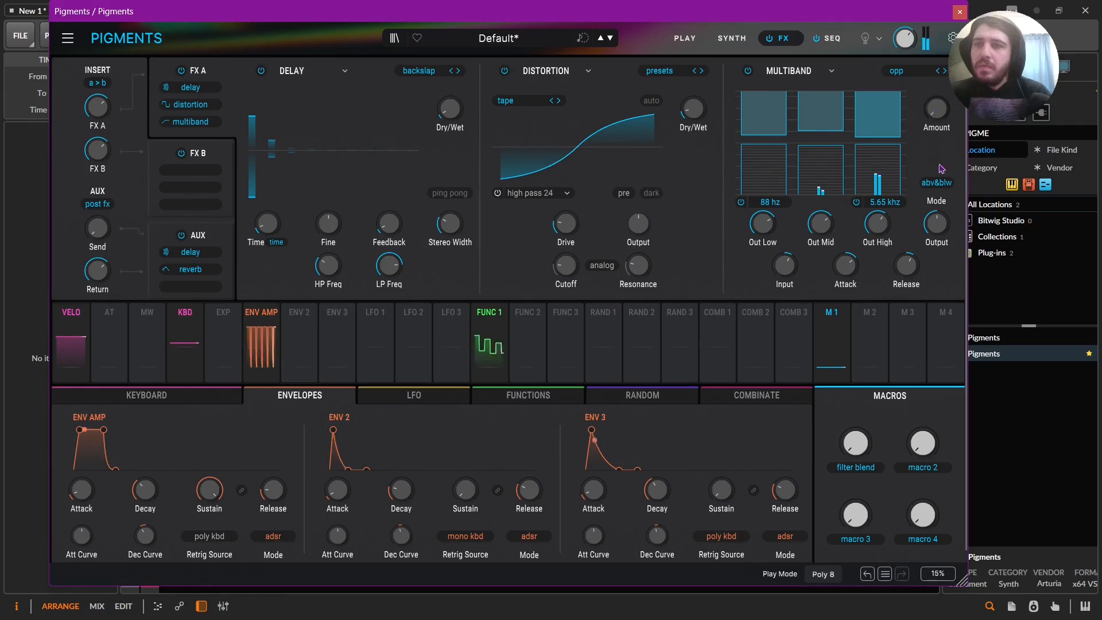
Adjust the multiband's overall and low output gains while testing its amount up to 68%.
drag(944, 228, 941, 232)
drag(937, 113, 937, 32)
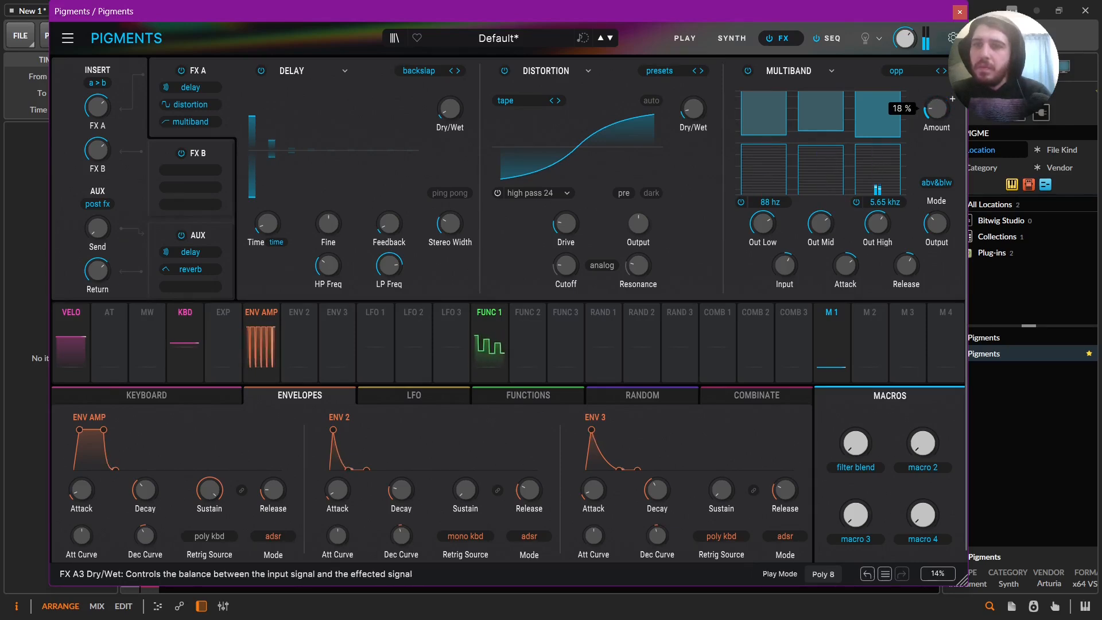
drag(936, 32, 936, 112)
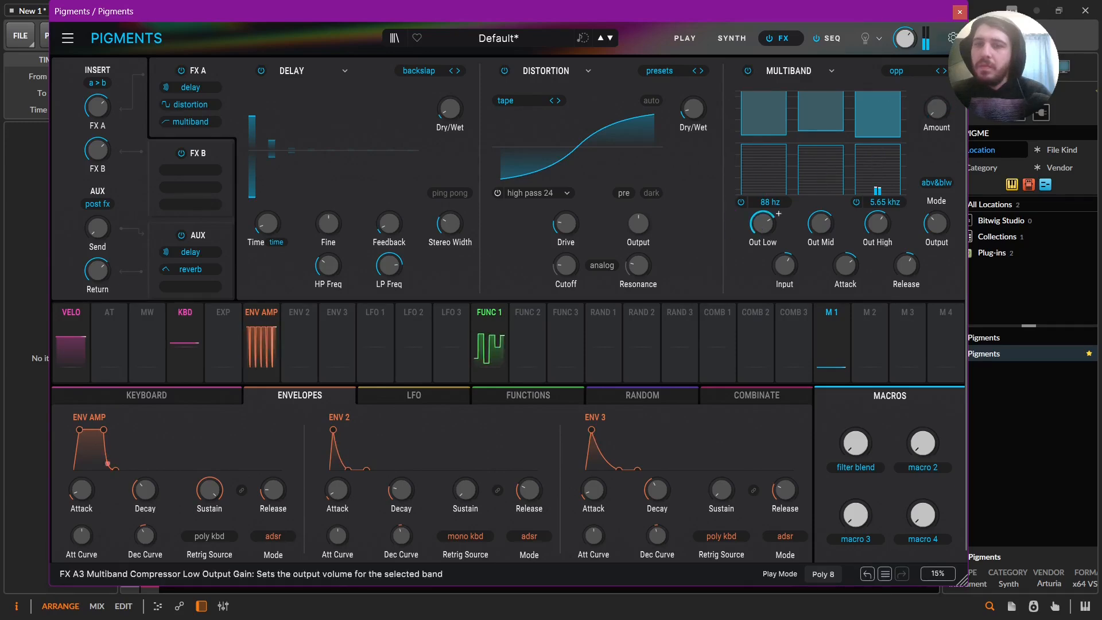
drag(763, 222, 764, 238)
drag(937, 125, 951, 98)
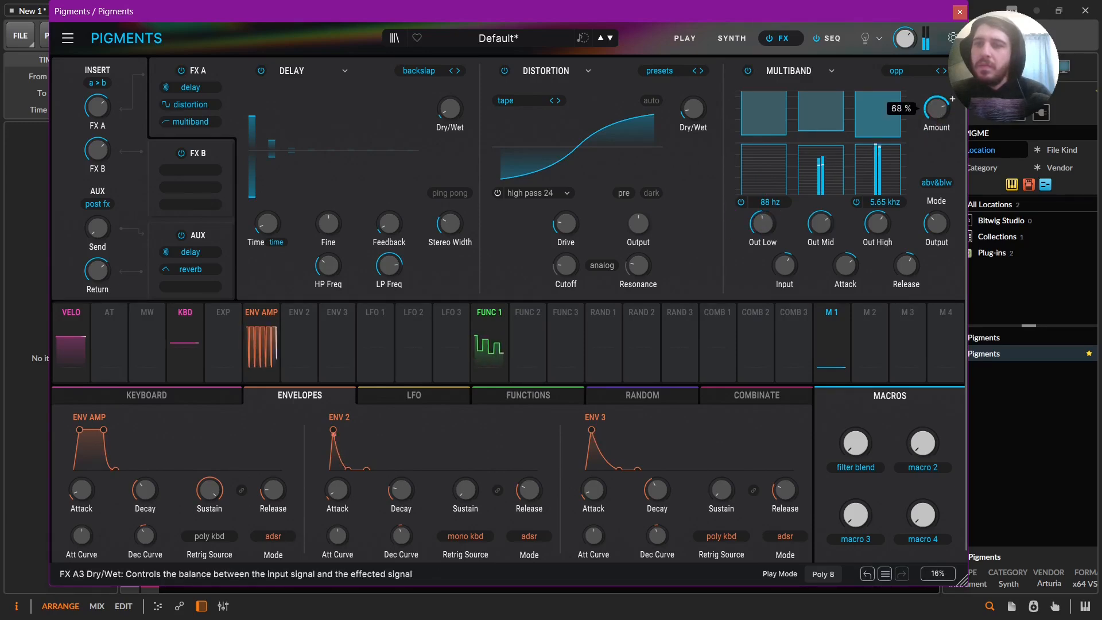
Assign Macro 2 to the multiband's amount, name it "opp" and raise the macro.
text(O)
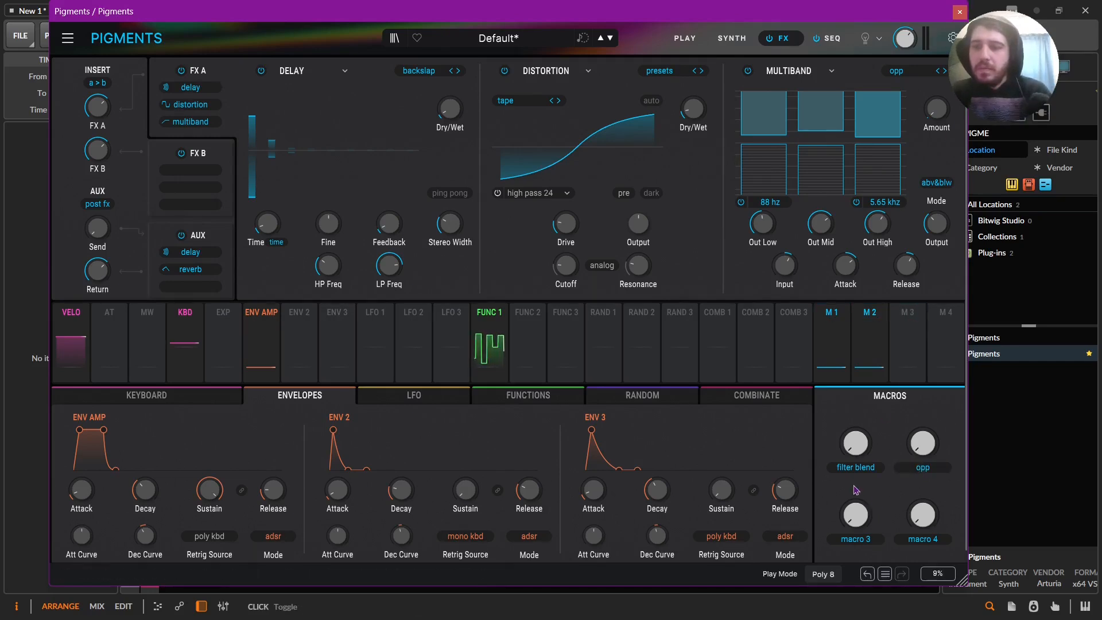
mouse_move(945, 117)
mouse_down()
mouse_move(945, 106)
mouse_move(942, 151)
mouse_move(937, 128)
mouse_up()
drag(922, 445, 917, 427)
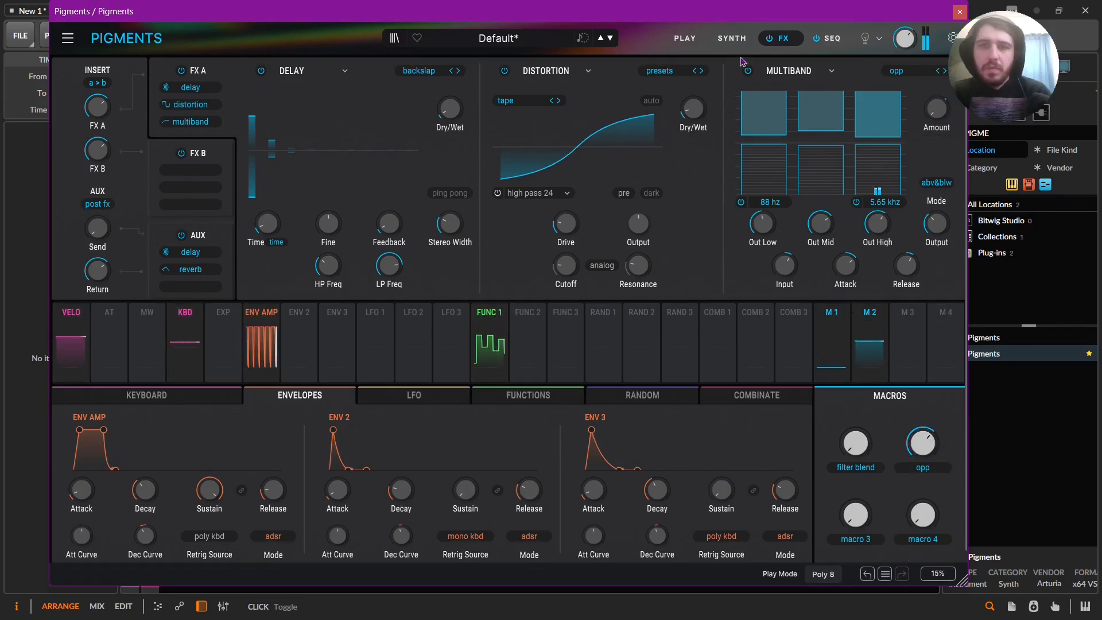
Toggle the quantization of Engine 2's coarse pitch modulation off and back on to compare the sound.
click(732, 39)
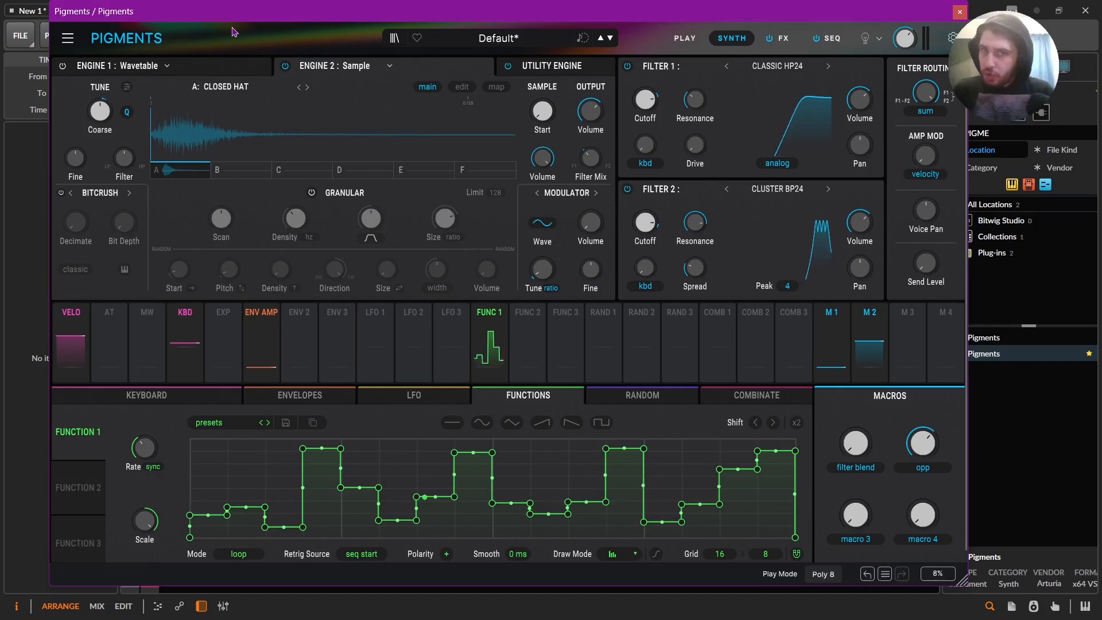
mouse_move(132, 114)
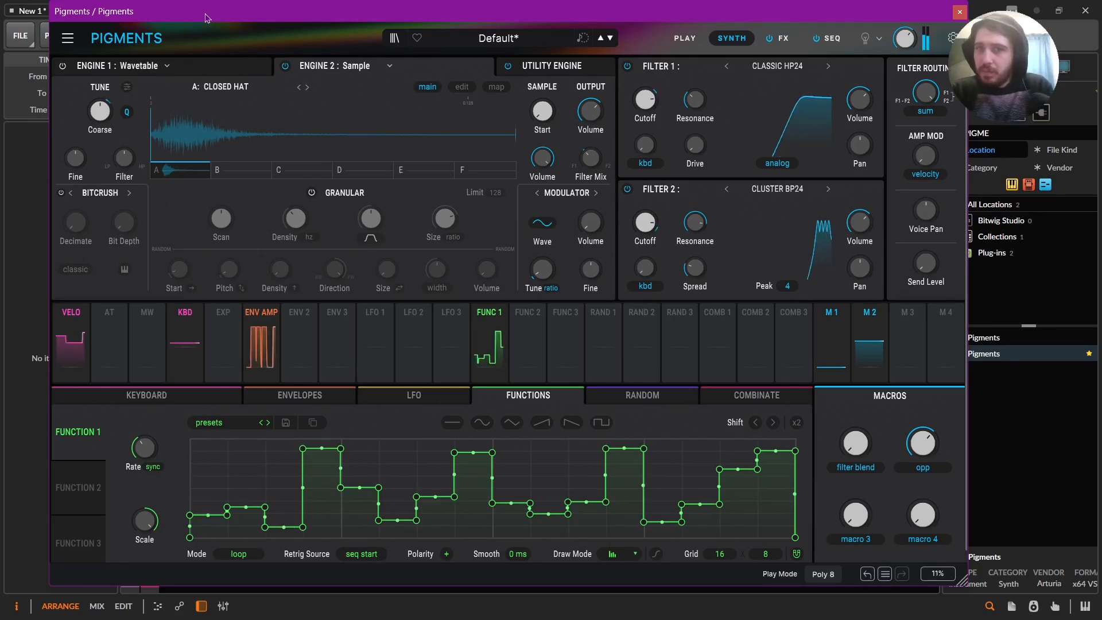
click(127, 115)
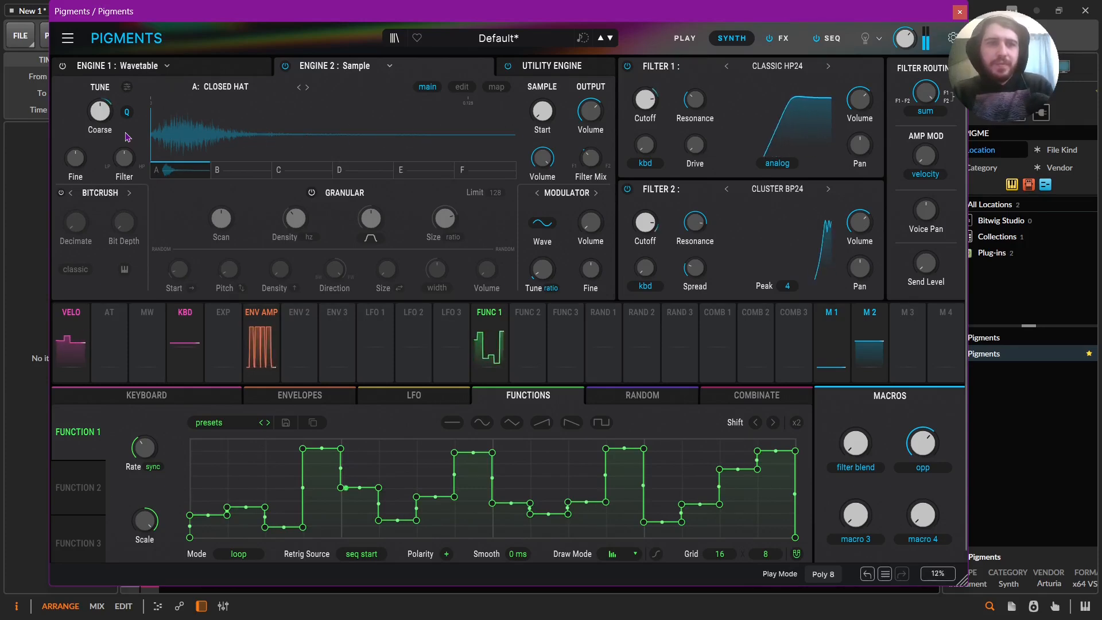
click(127, 113)
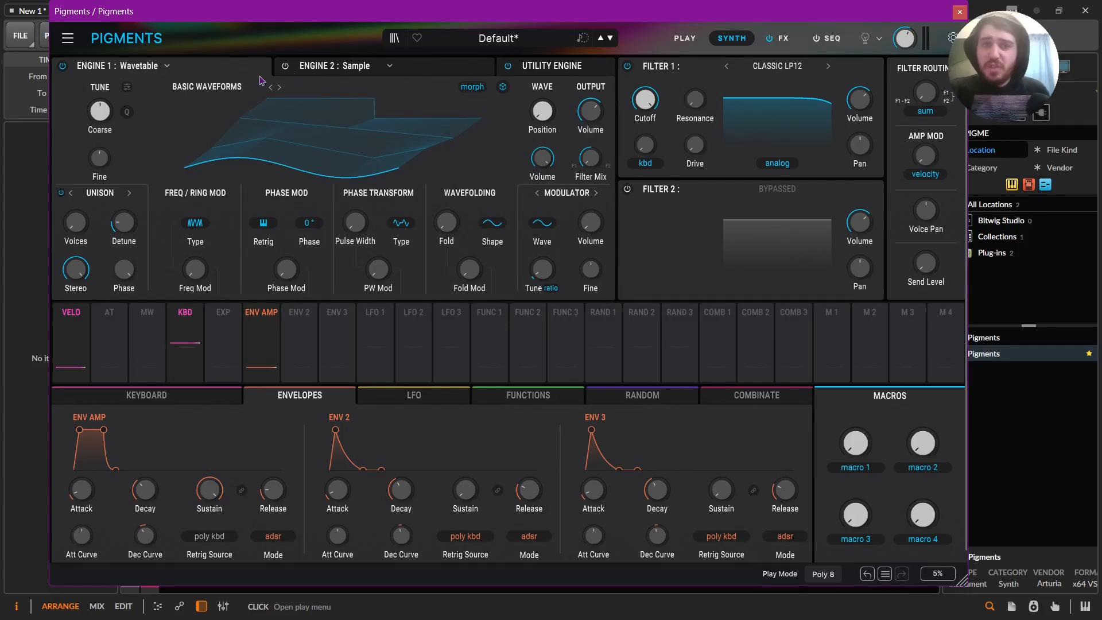
Enable Engine 2 in the reset patch and change its type to Wavetable.
click(482, 68)
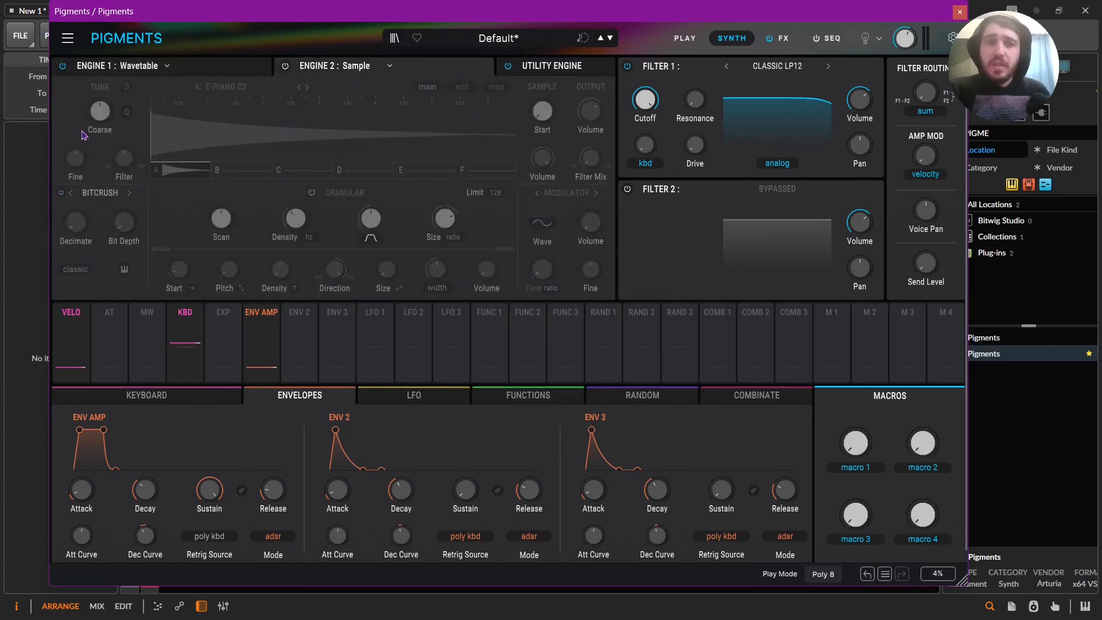
click(213, 69)
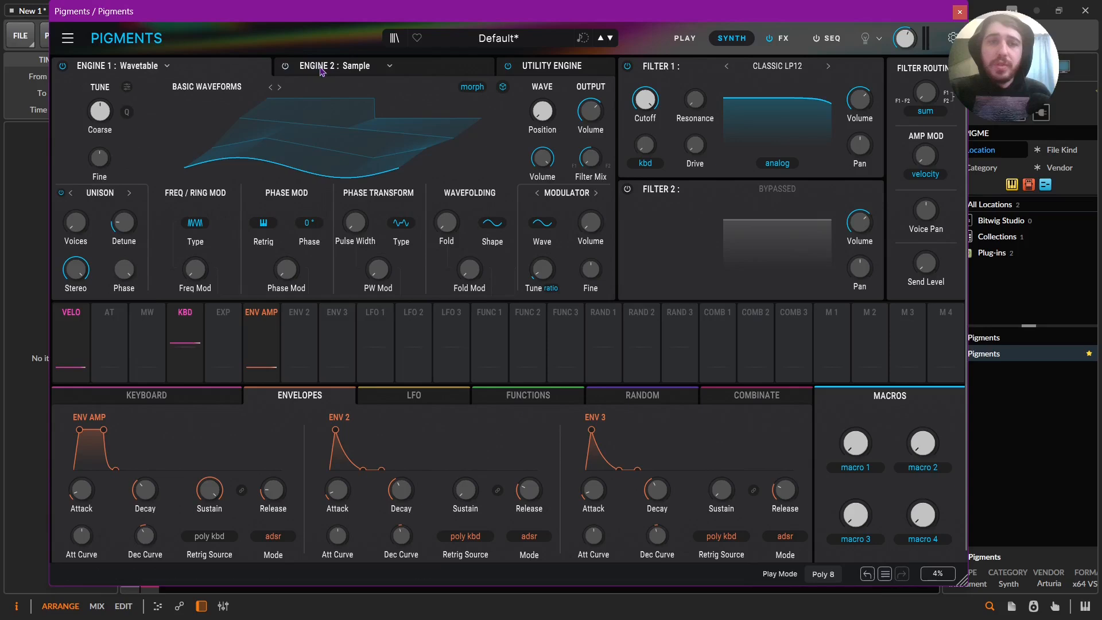
click(391, 66)
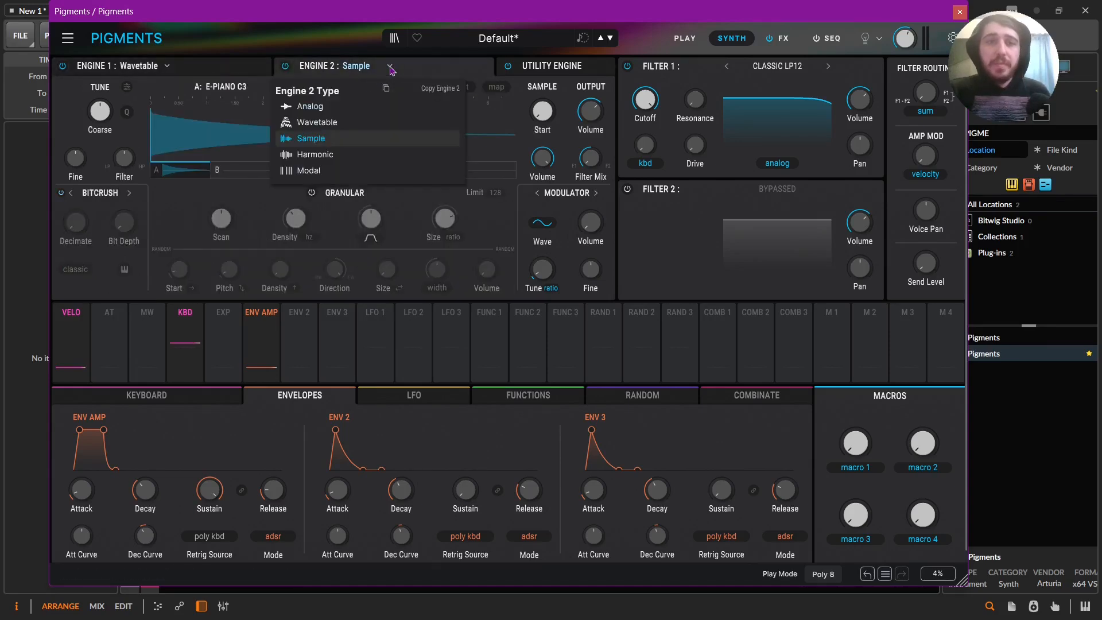
click(322, 103)
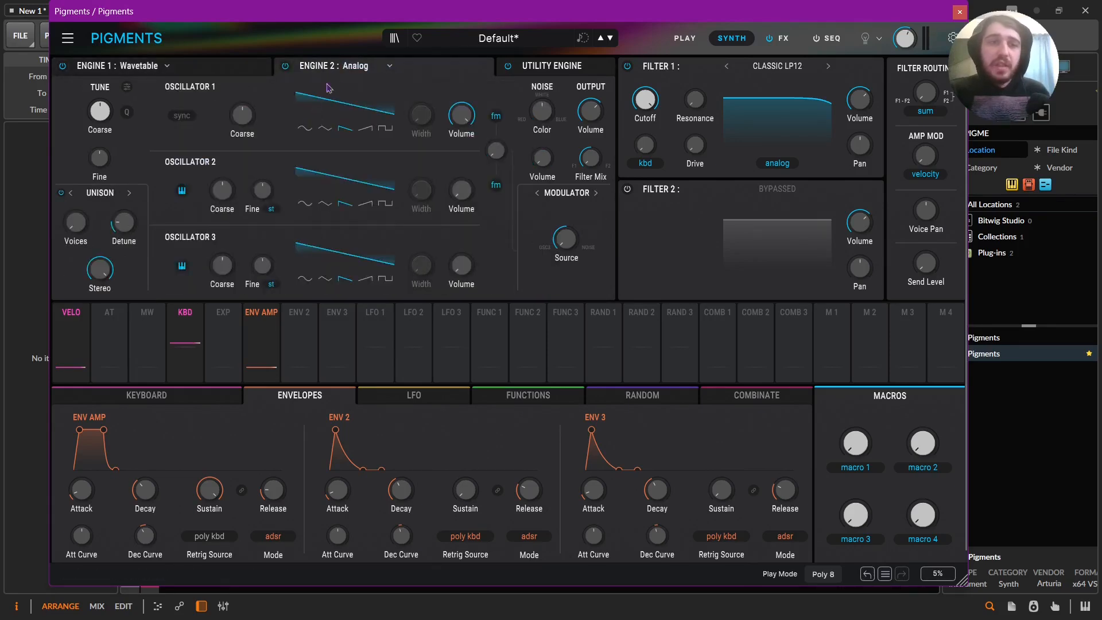
click(379, 66)
click(317, 122)
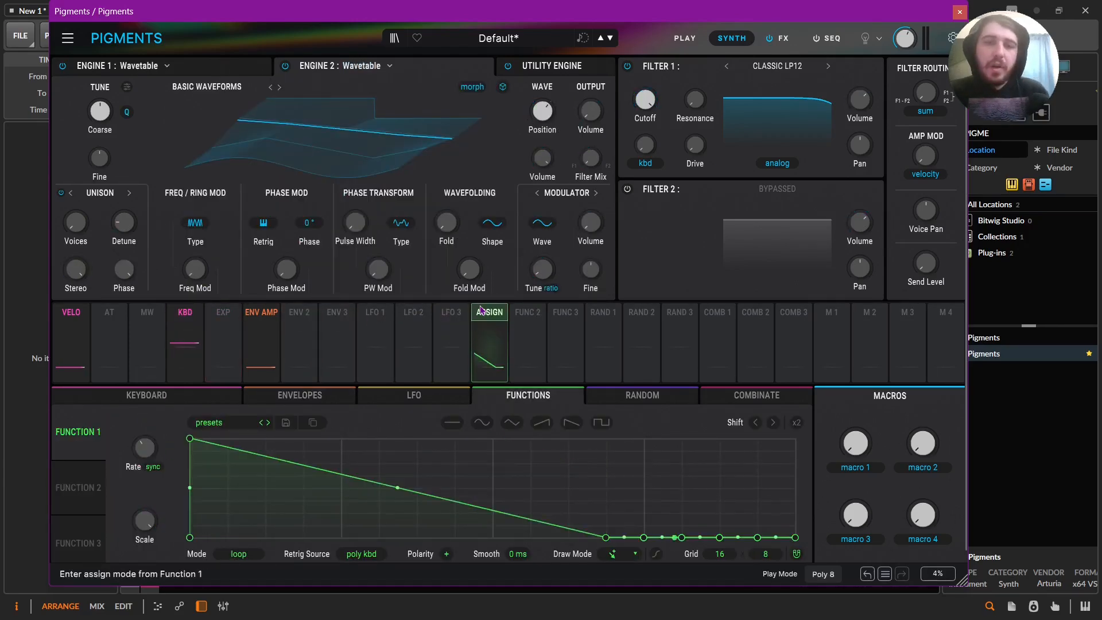
Modulate Engine 2's output volume with Function 1 and Engine 1's with Function 2, and make Function 1 drop to zero at mid-cycle.
drag(490, 314, 591, 138)
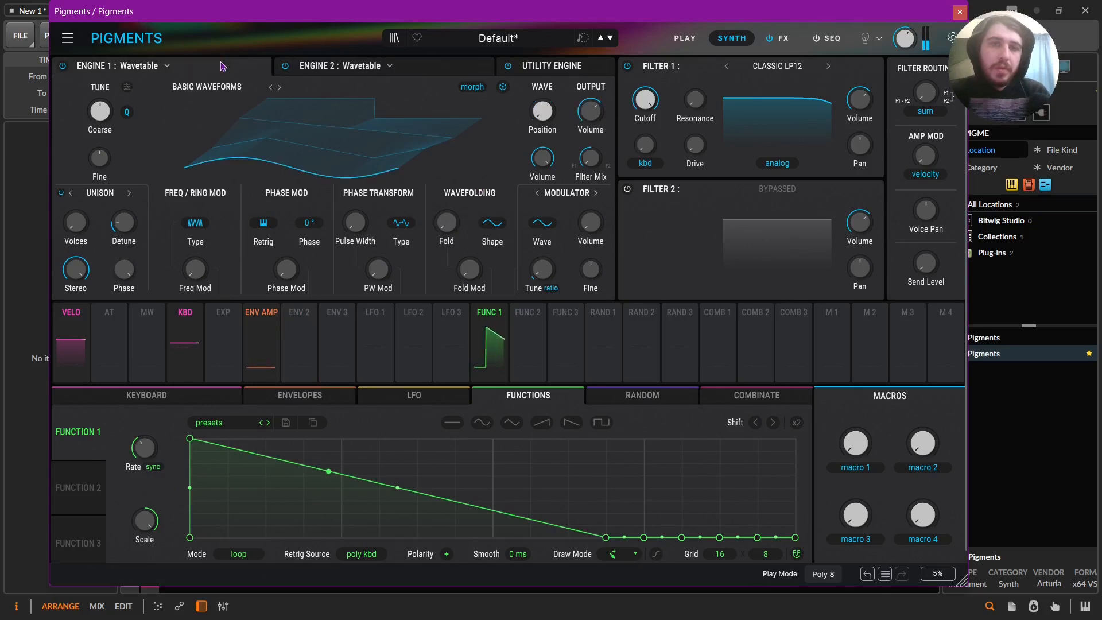
drag(527, 312, 589, 109)
drag(590, 146, 590, 143)
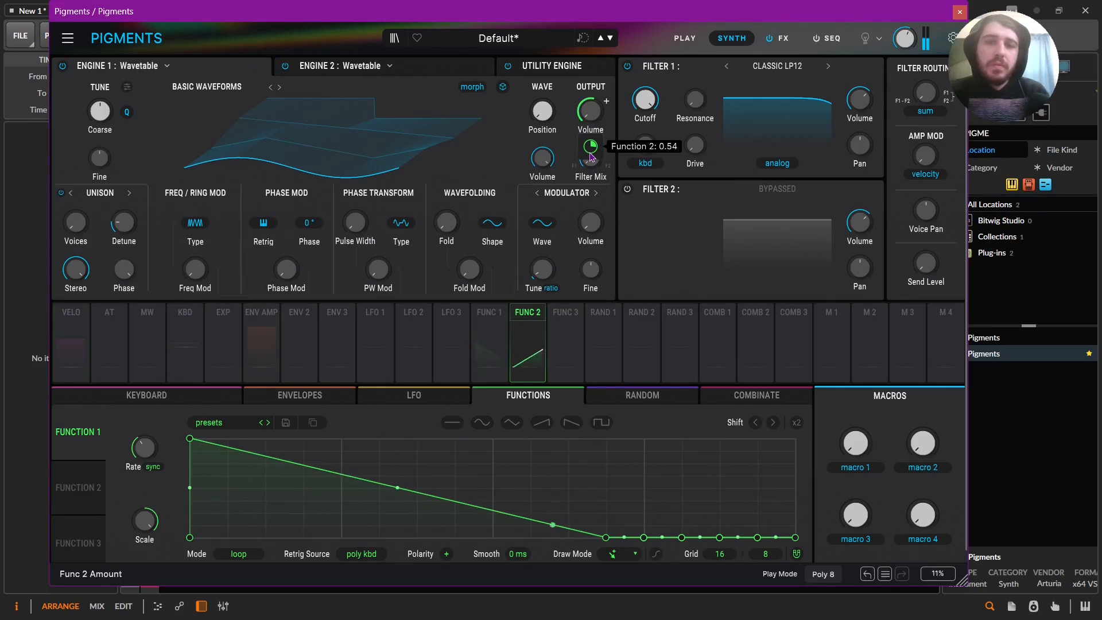
click(489, 336)
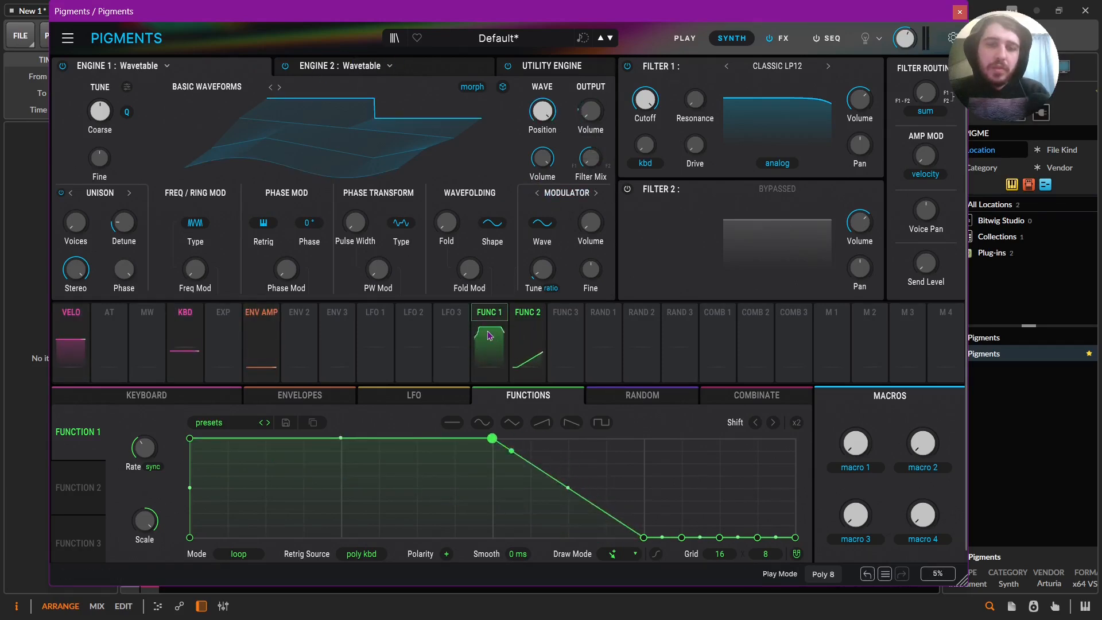
drag(605, 542, 488, 559)
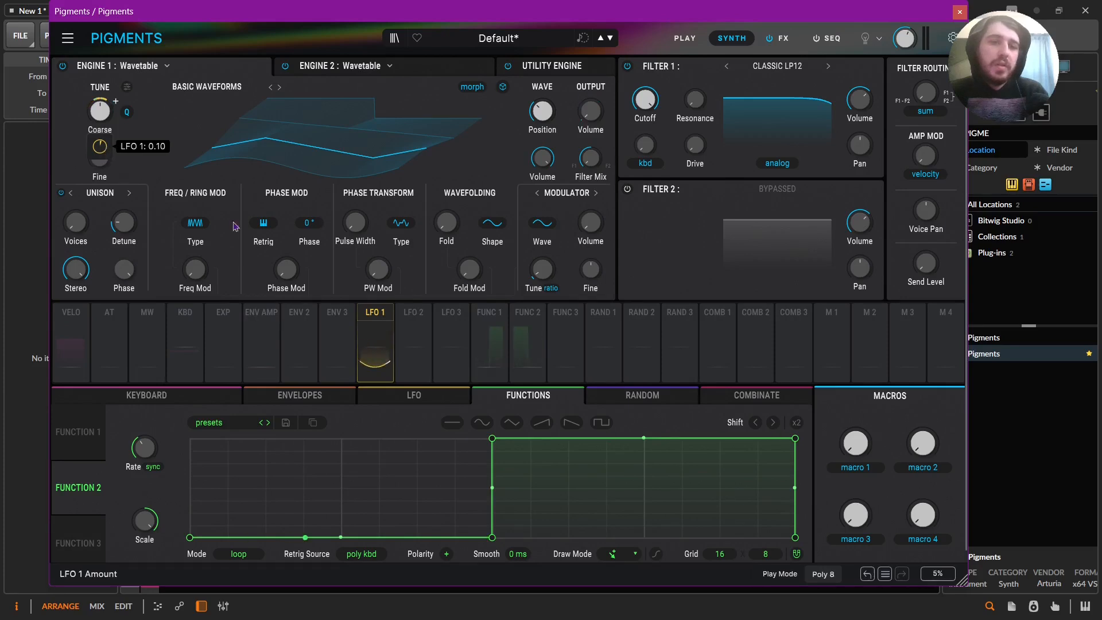
Set LFO 1's polarity to unipolar.
click(414, 395)
click(273, 546)
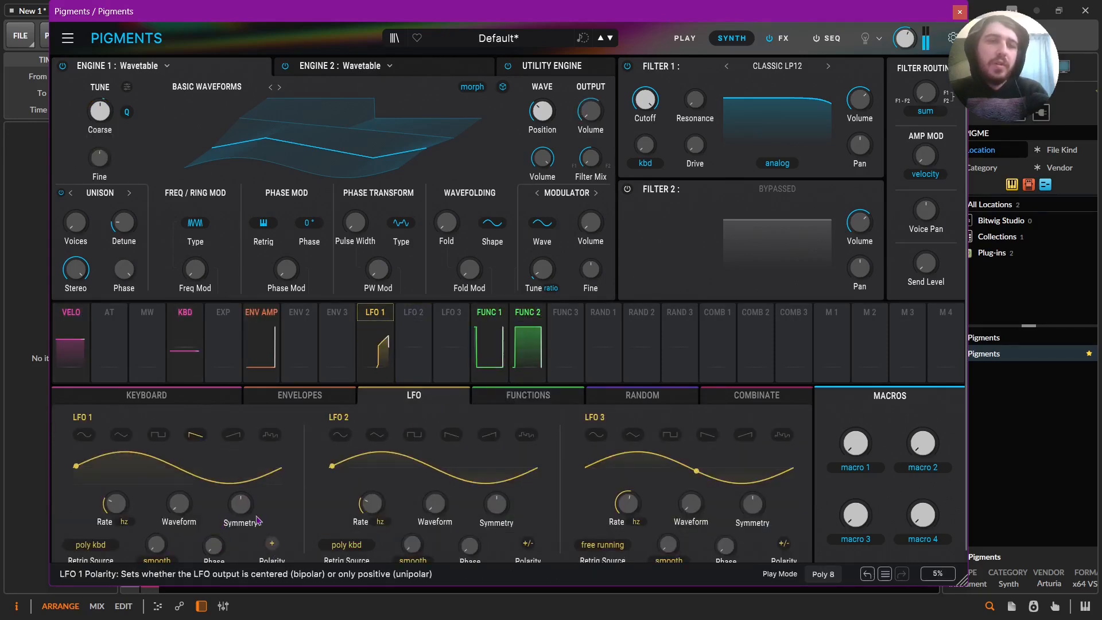
Modulate Engine 2's coarse tuning with LFO 1 by about 0.22, and give LFO 1 a sine shape with a tempo-synced rate.
click(436, 69)
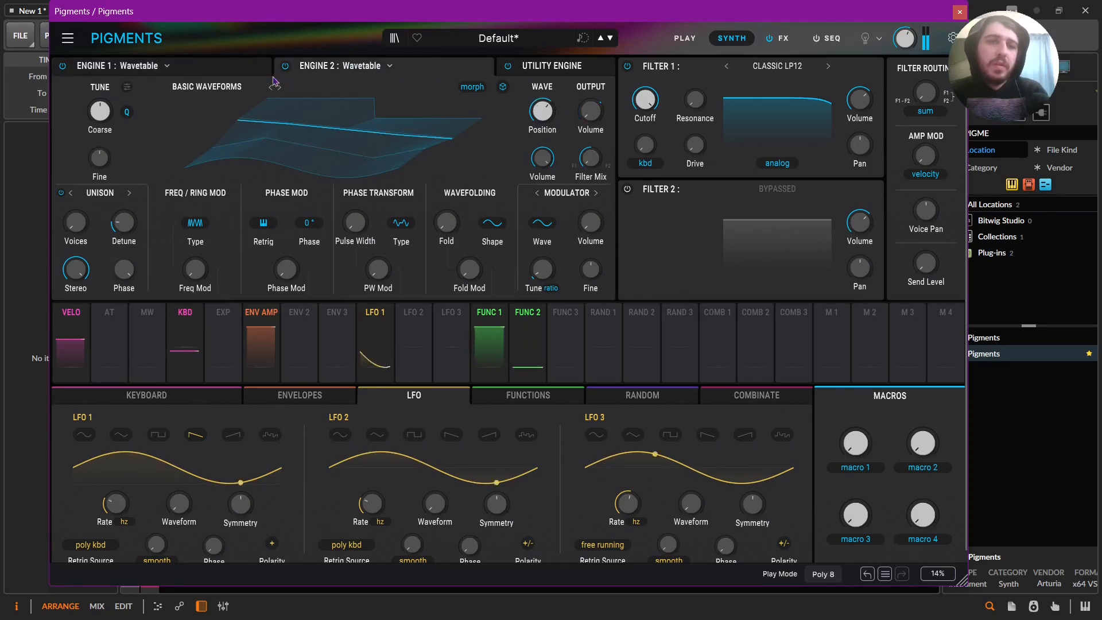
drag(374, 344, 106, 153)
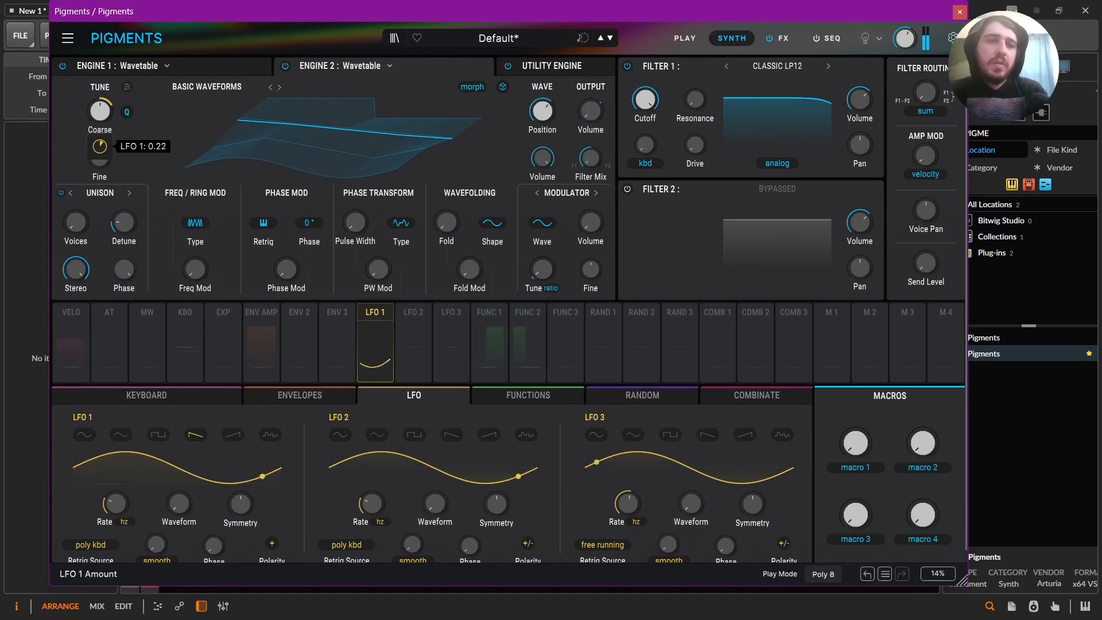
click(84, 440)
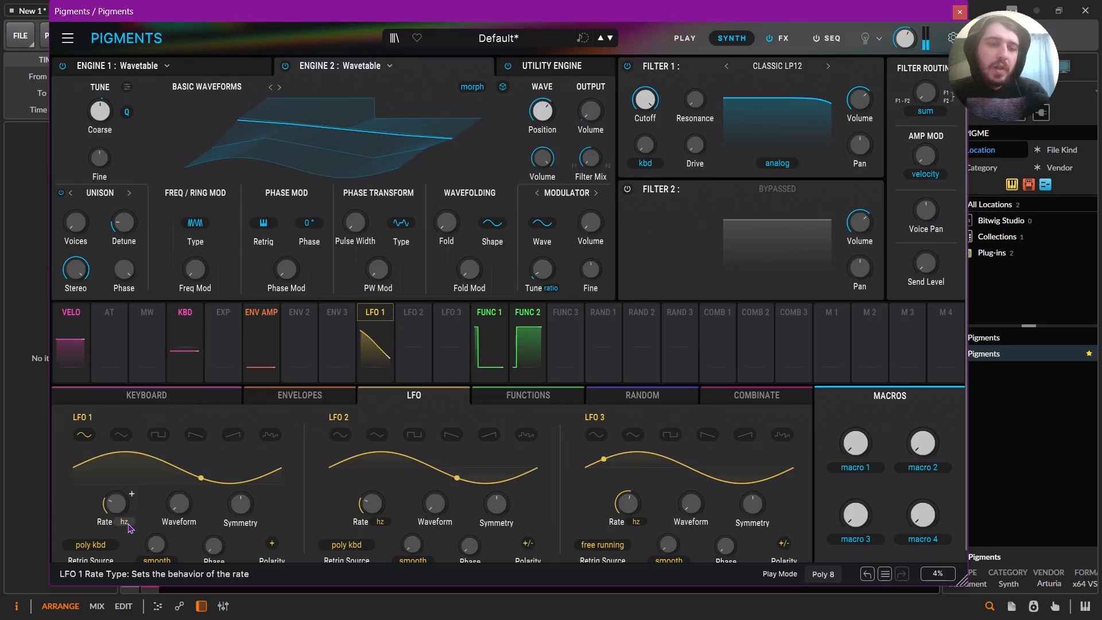
click(124, 521)
click(120, 463)
Replace Function 2's curve with a falling ramp and Function 1's curve with a rising ramp.
click(528, 338)
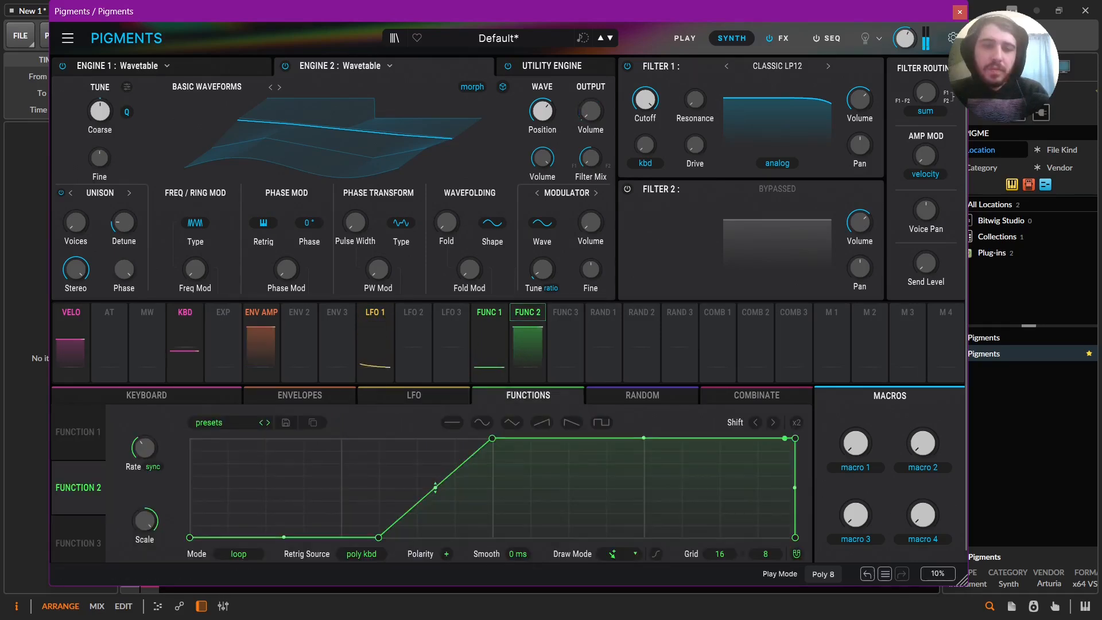
click(569, 423)
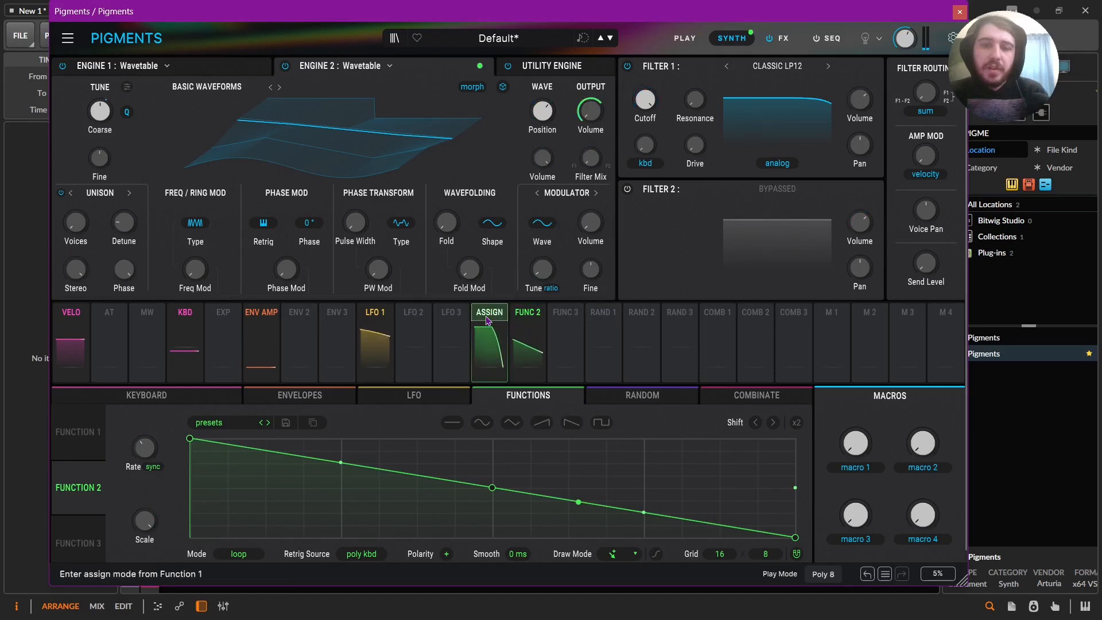
click(489, 343)
click(541, 423)
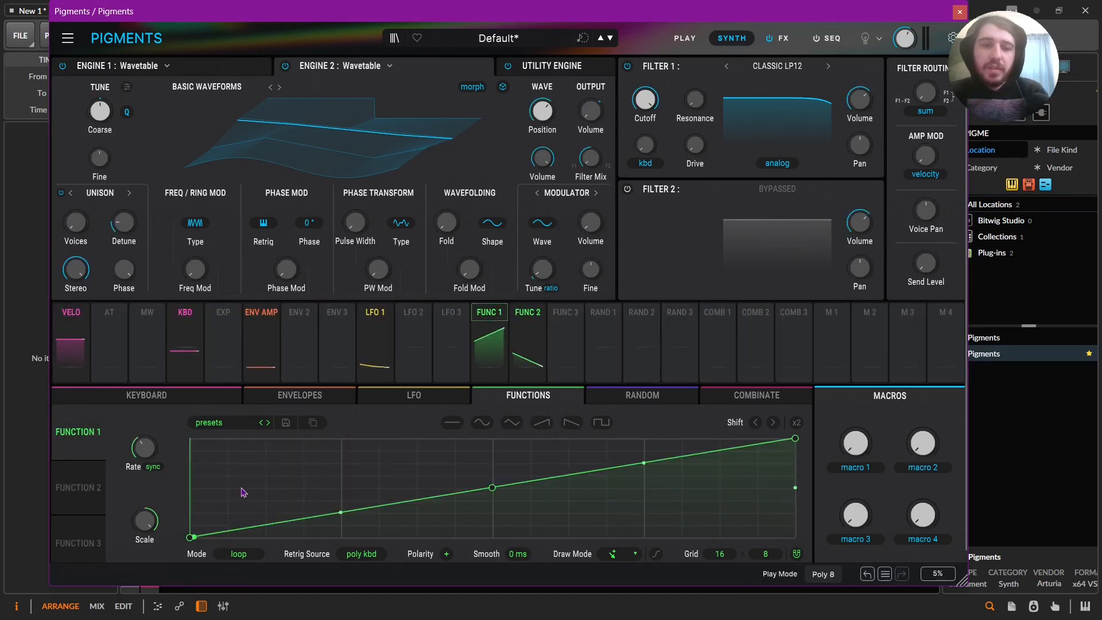
Reshape Function 1 to stay at zero for the first quarter of the cycle and rise straight from there, removing its midpoint.
drag(189, 538, 341, 537)
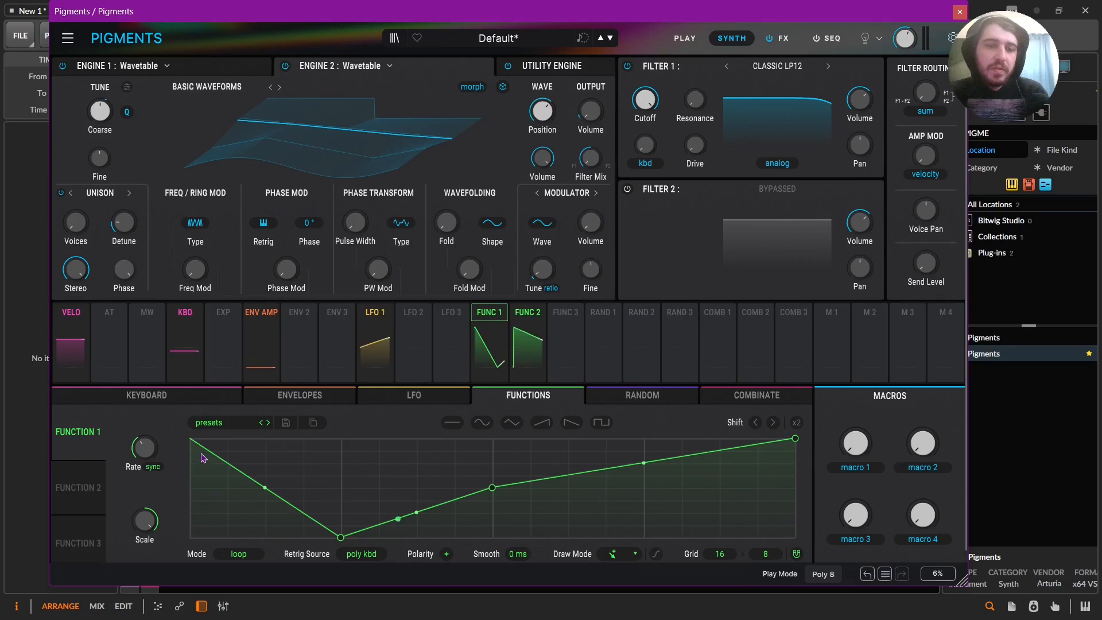
drag(193, 444, 179, 593)
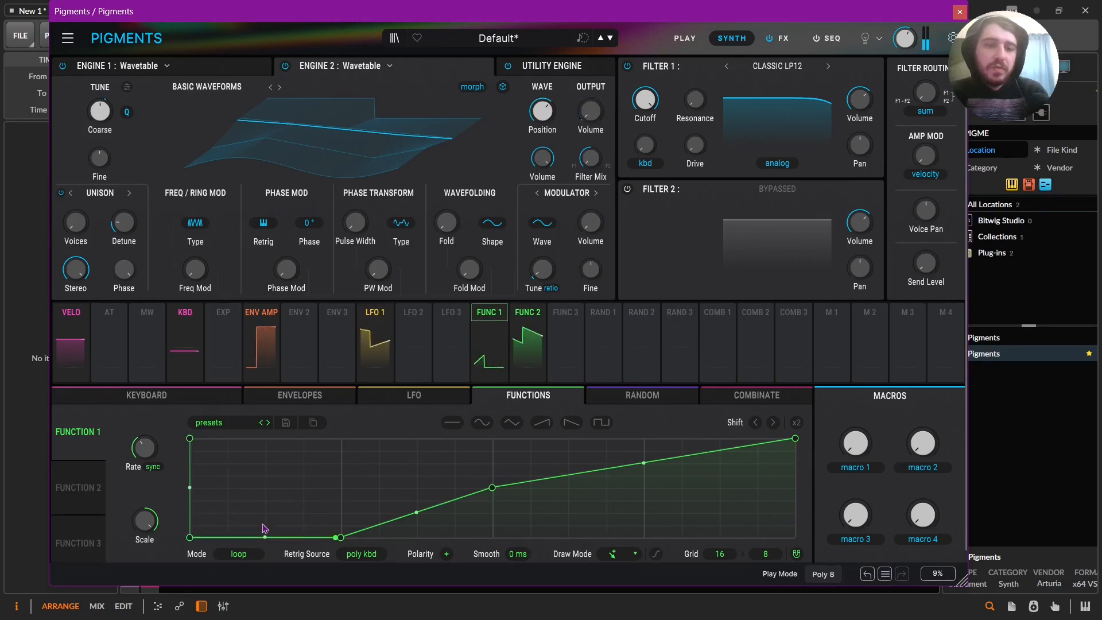
right_click(495, 489)
double_click(492, 491)
click(490, 491)
double_click(489, 490)
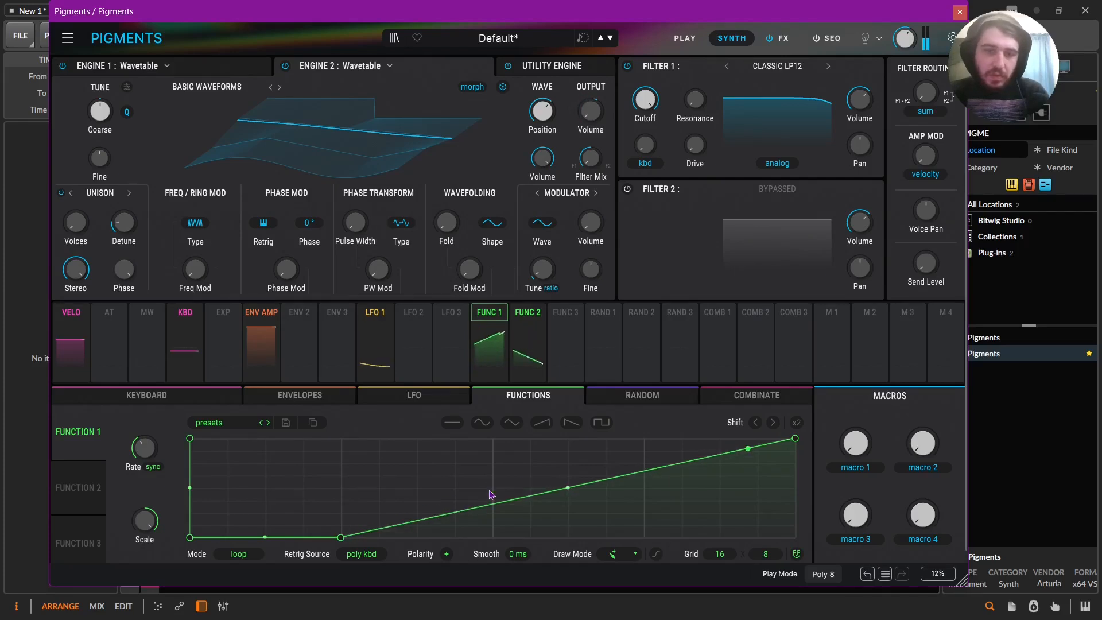
Reshape Function 2 to fall straight to zero at seven-eighths of the cycle and stay there, removing its midpoint.
click(527, 322)
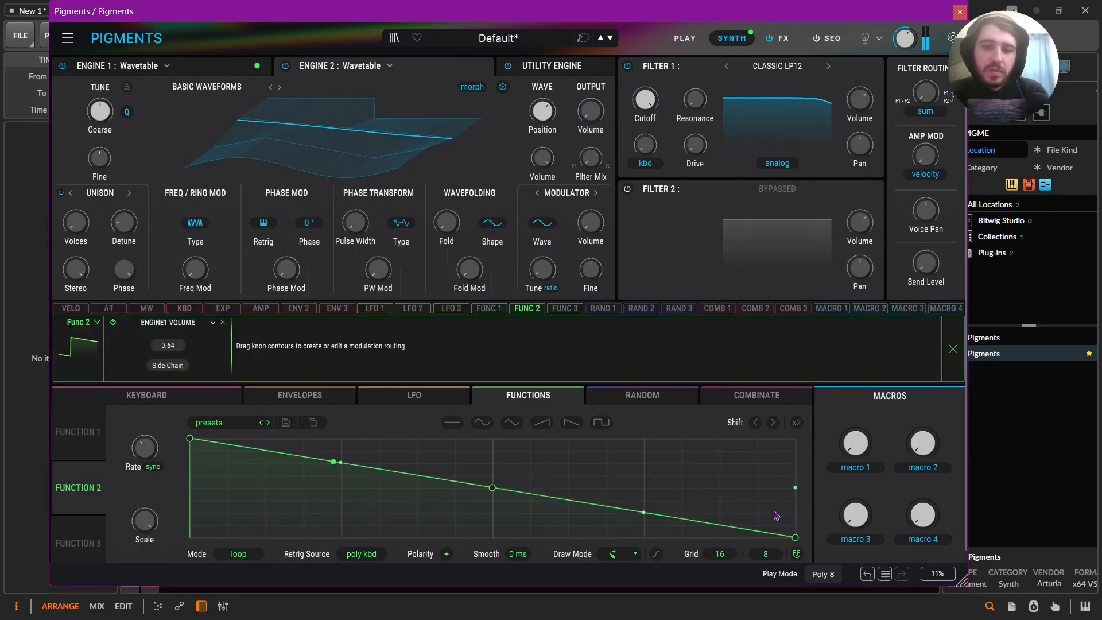
drag(795, 537, 644, 568)
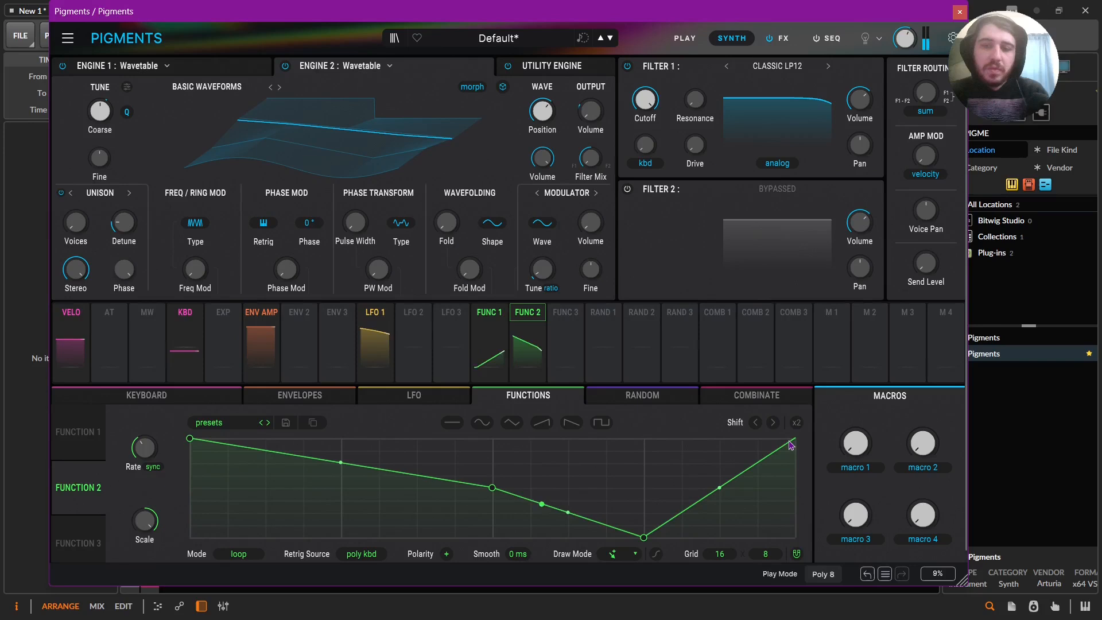
drag(791, 446, 796, 584)
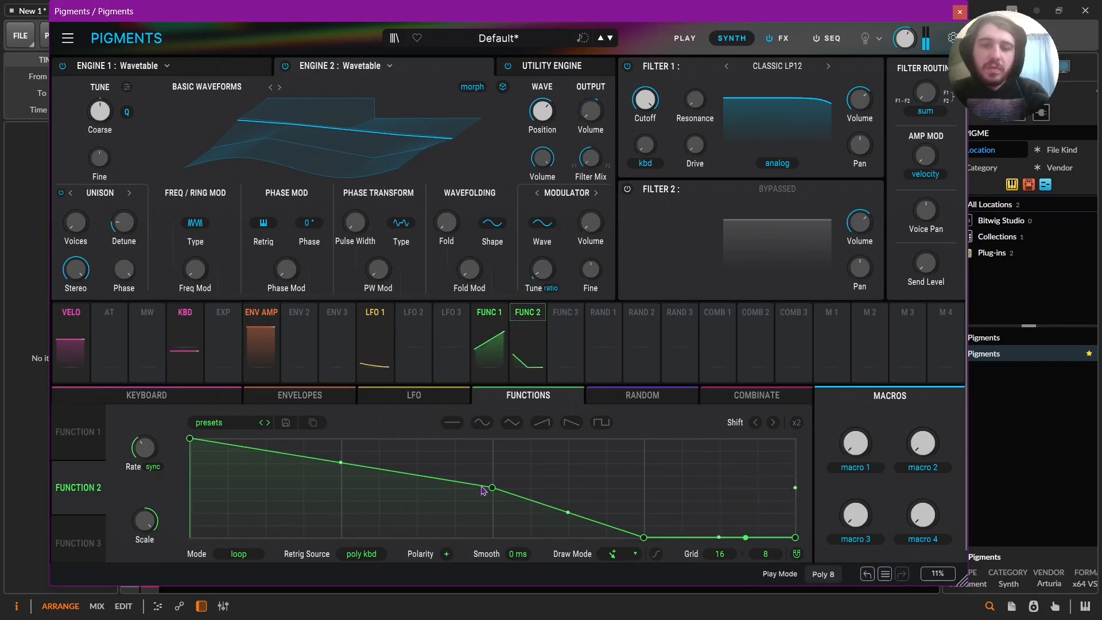
drag(492, 494, 493, 501)
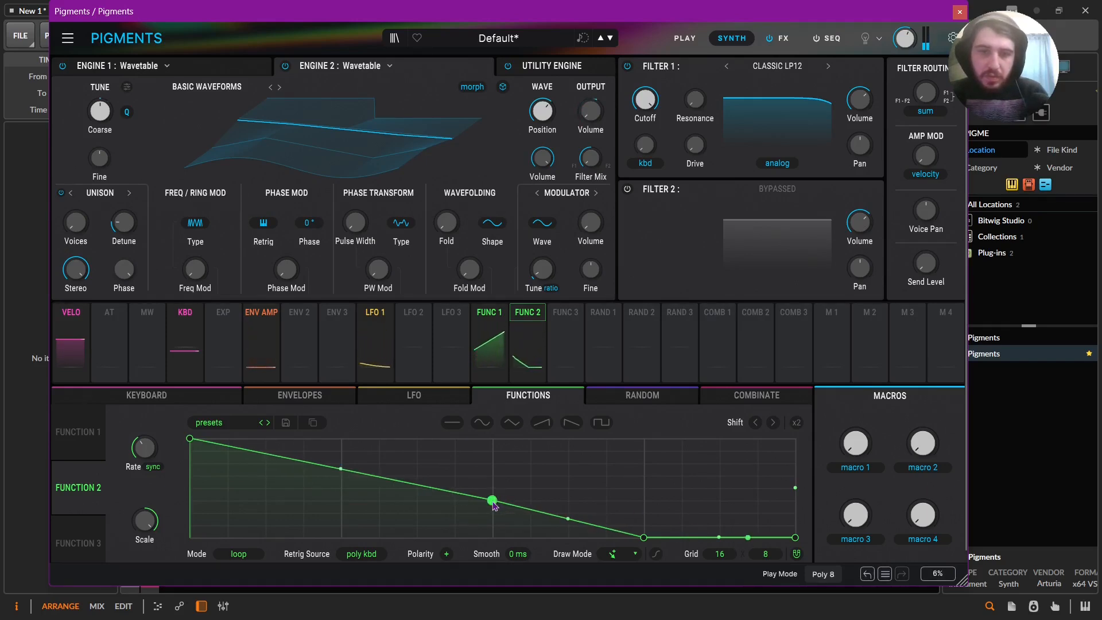
right_click(491, 502)
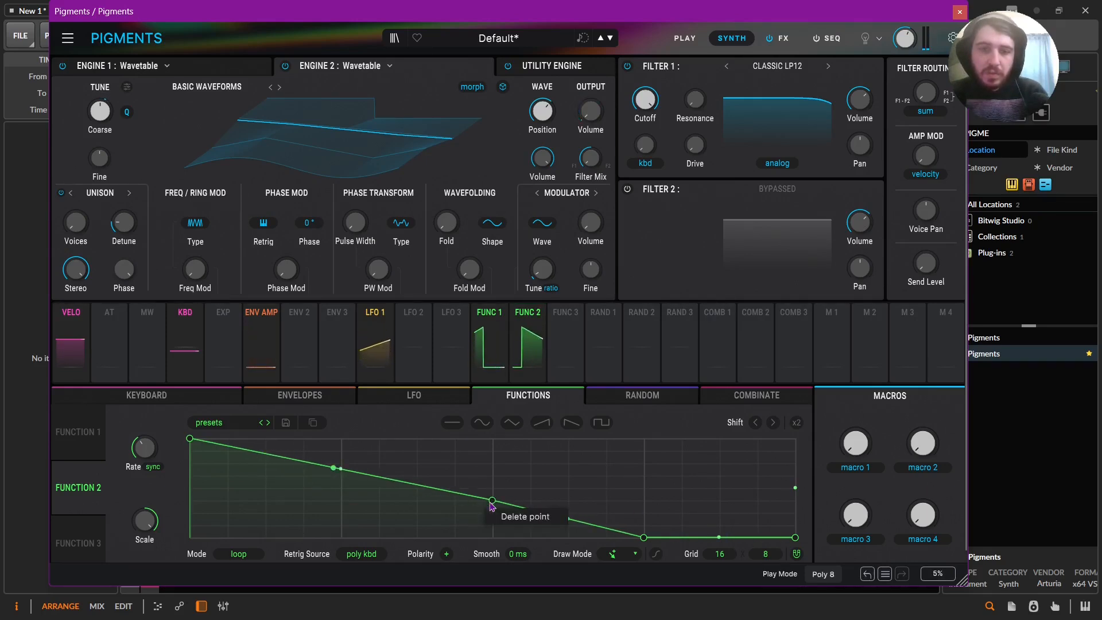
click(508, 516)
drag(644, 538, 721, 542)
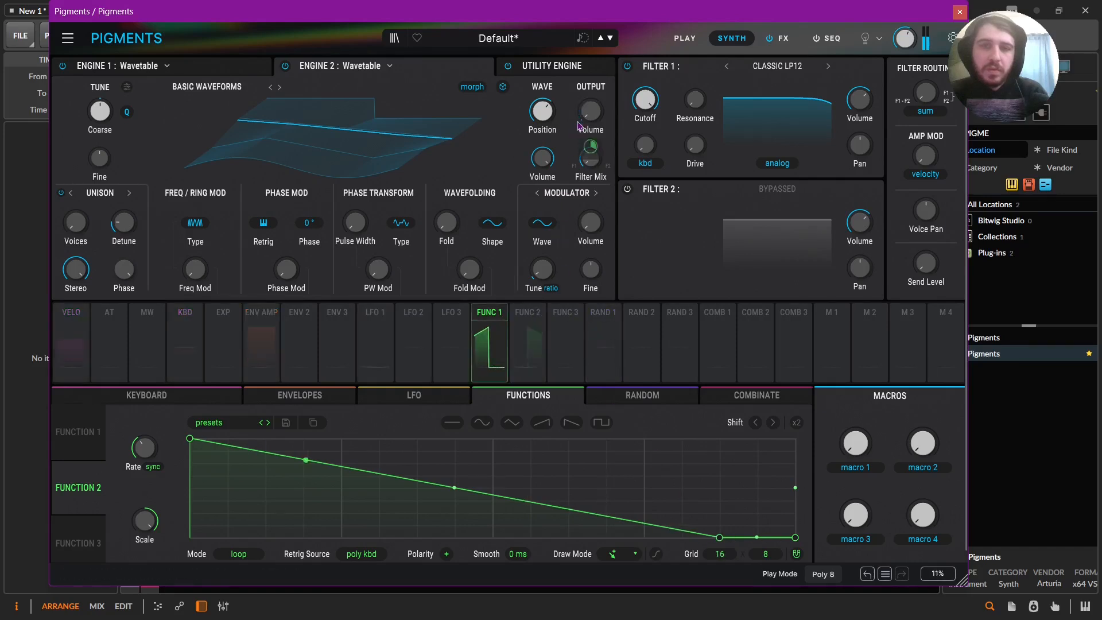
Load the MxB PWM wavetable from Basic Waves into Engine 2 and modulate its wave position with LFO 1 by about 0.12.
mouse_move(586, 151)
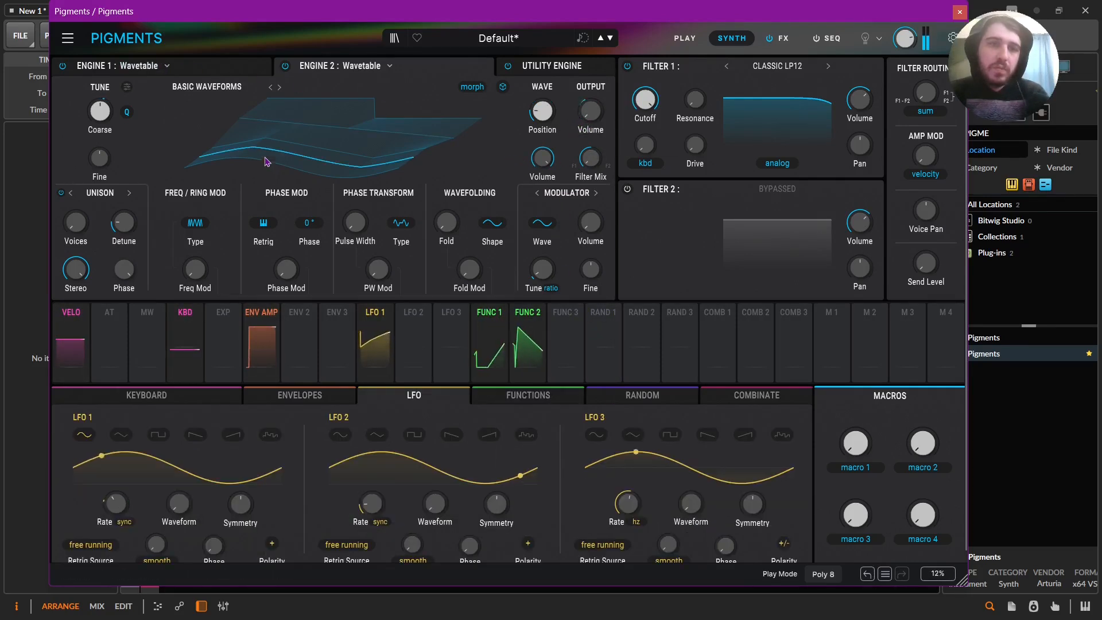
click(230, 92)
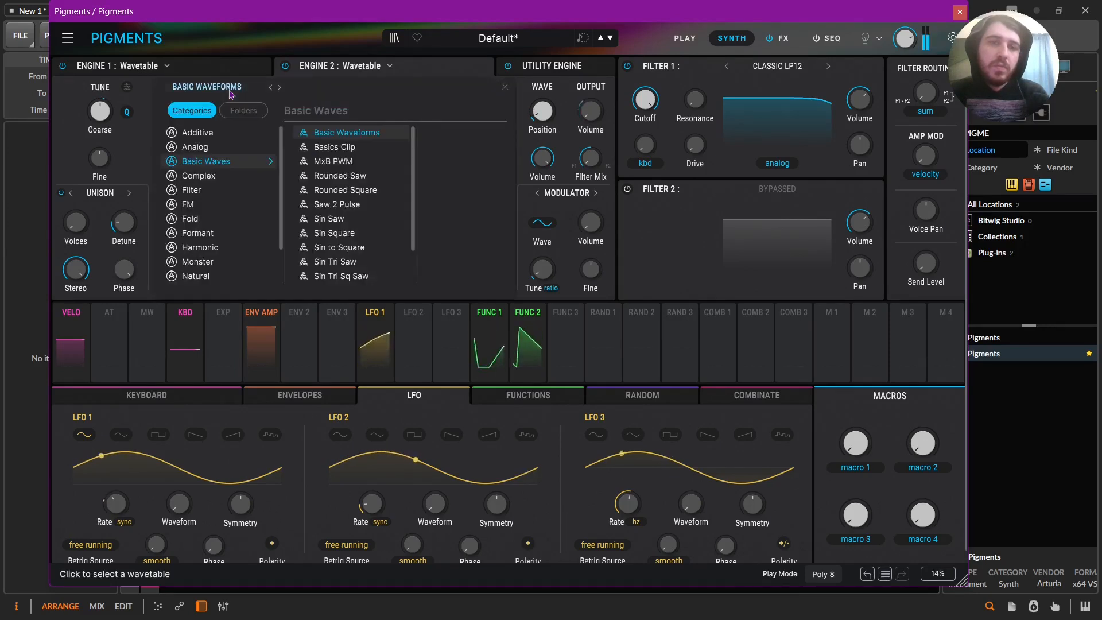
click(343, 163)
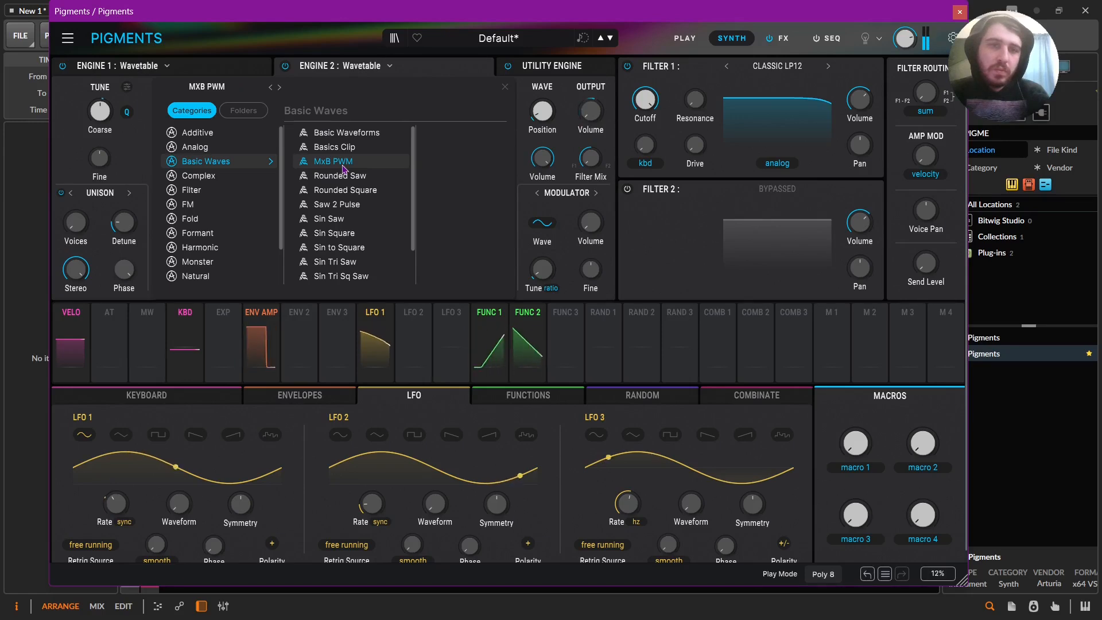
double_click(343, 165)
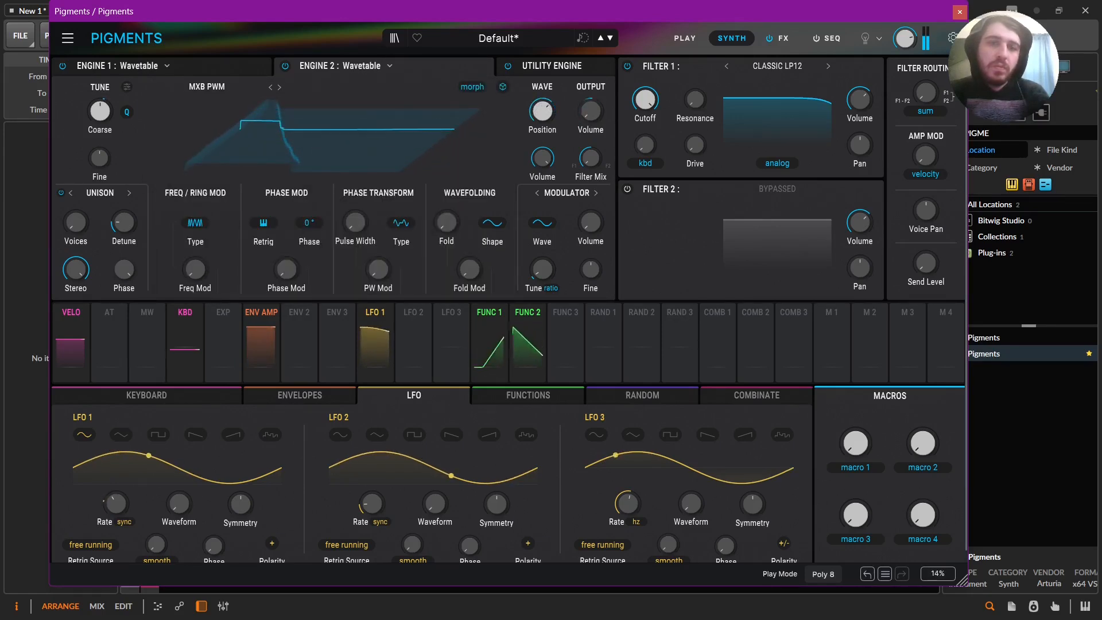
click(376, 313)
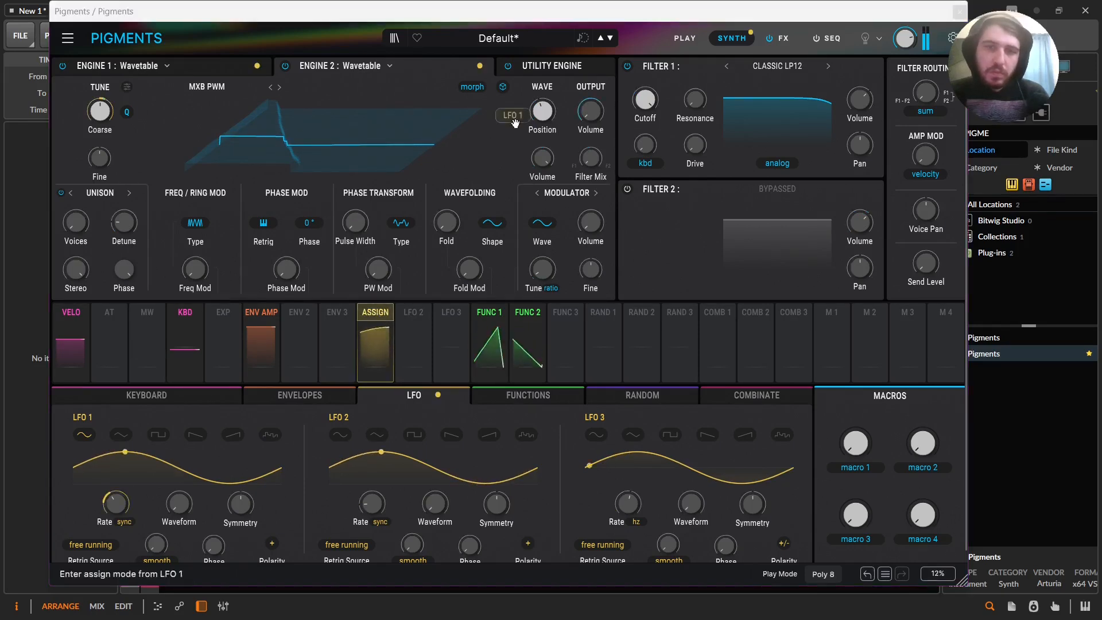
click(542, 110)
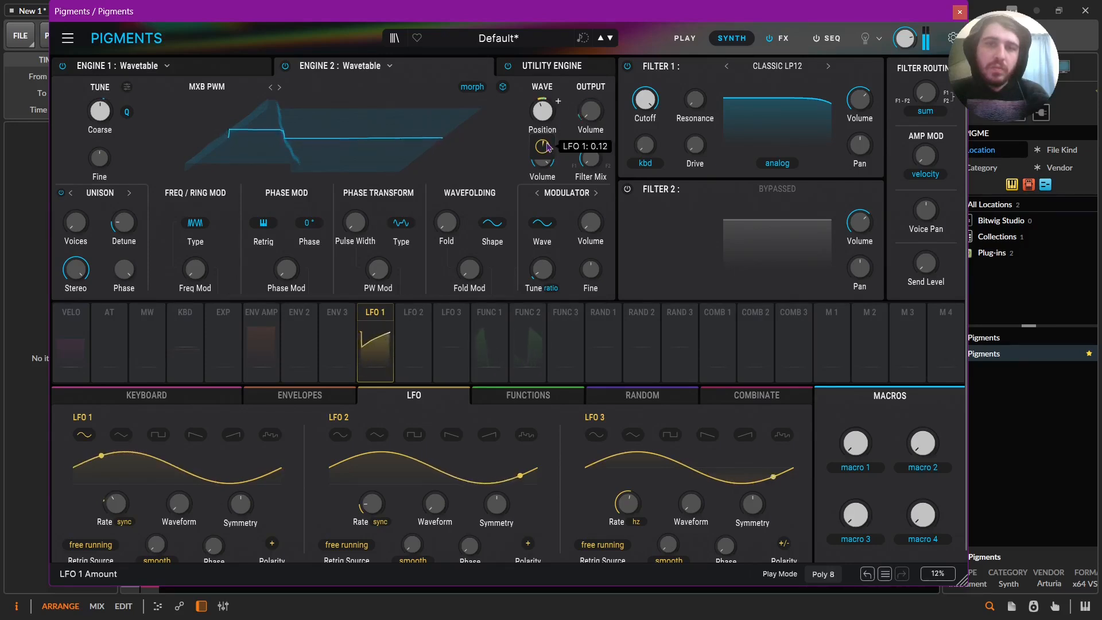
Lower Filter 1's cutoff and modulate it with Combinate 1's envelope follower, raising the follower's input gain.
drag(644, 99, 645, 144)
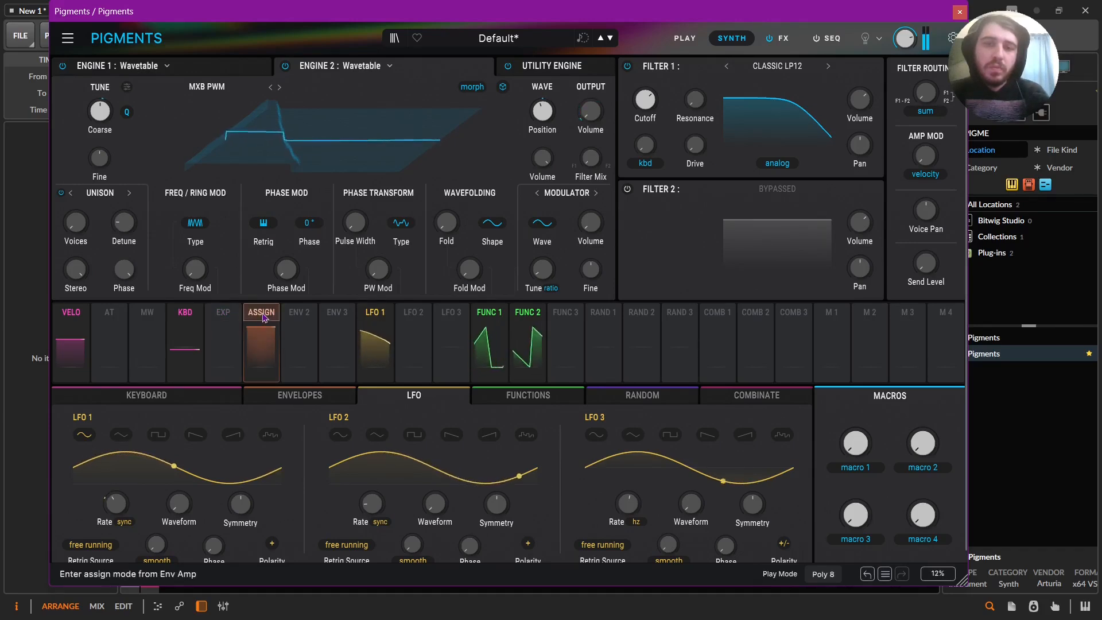
click(716, 319)
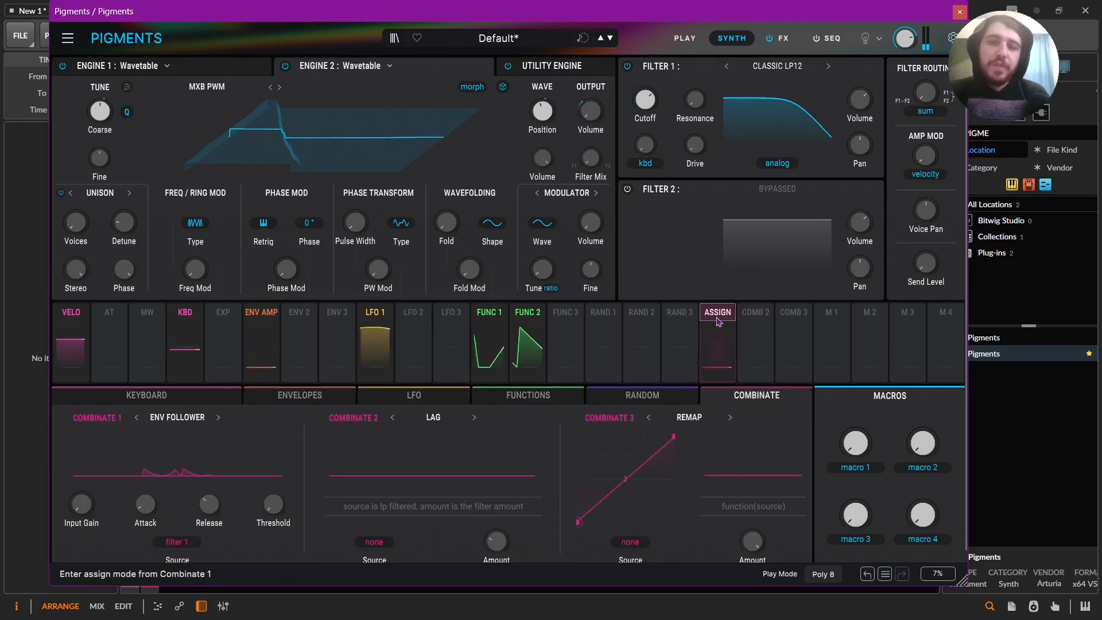
drag(701, 272, 645, 125)
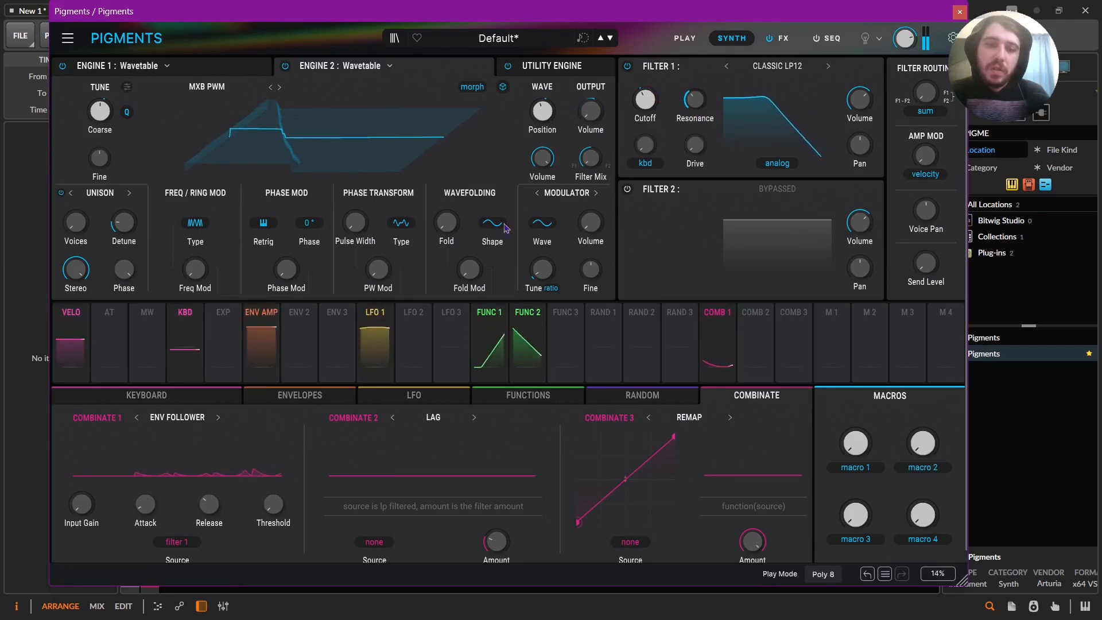
drag(97, 494, 97, 474)
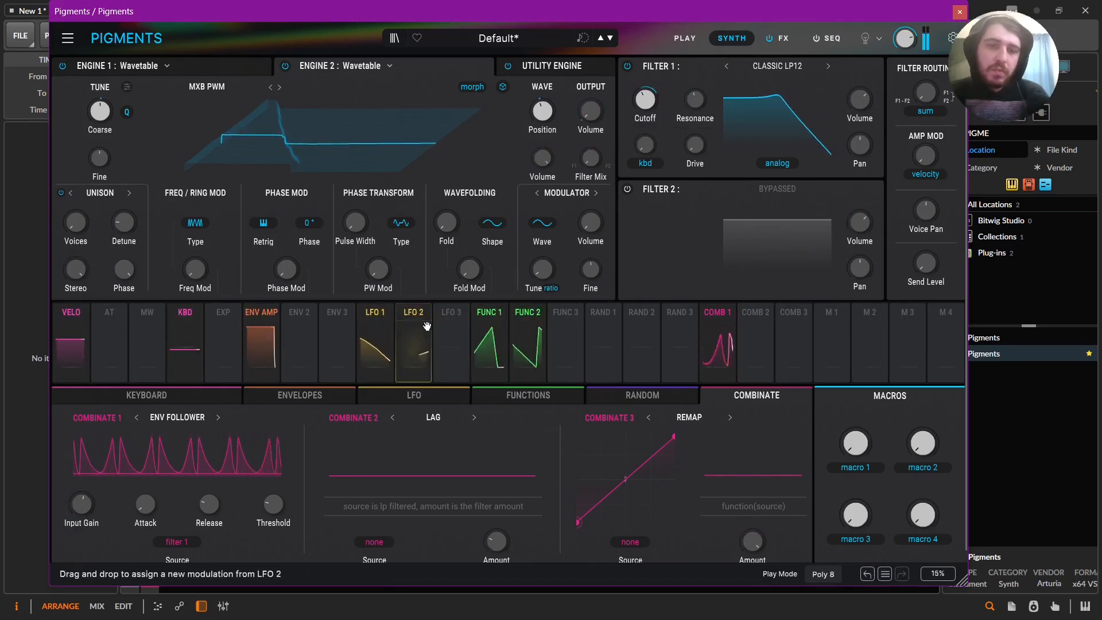
Open LFO 2's settings and add some drive to Filter 1.
click(413, 344)
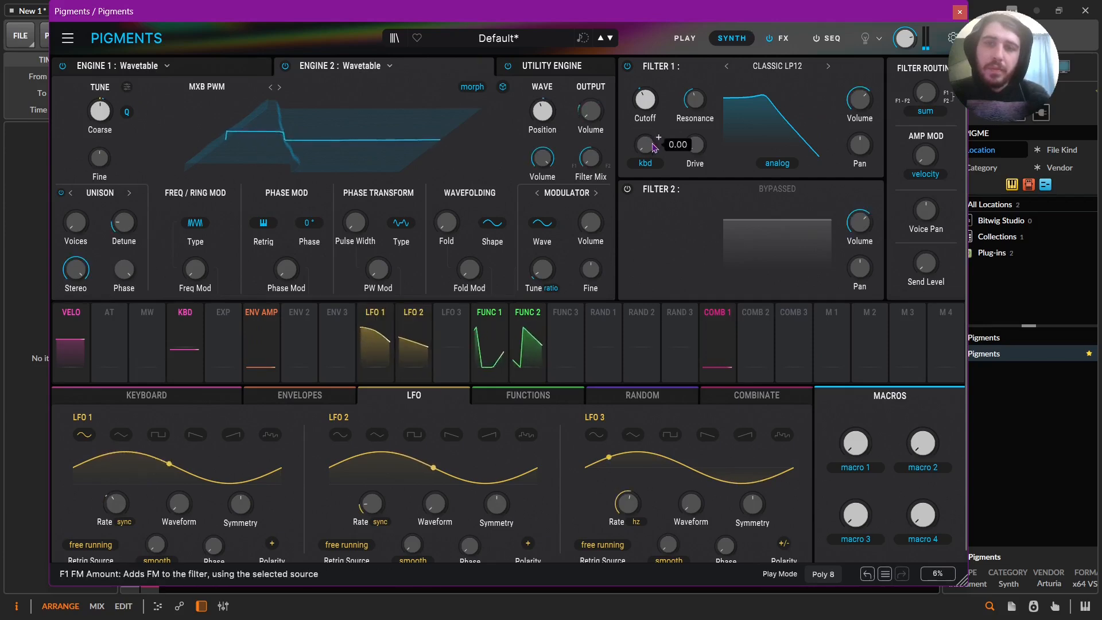
drag(708, 145, 695, 163)
mouse_move(645, 100)
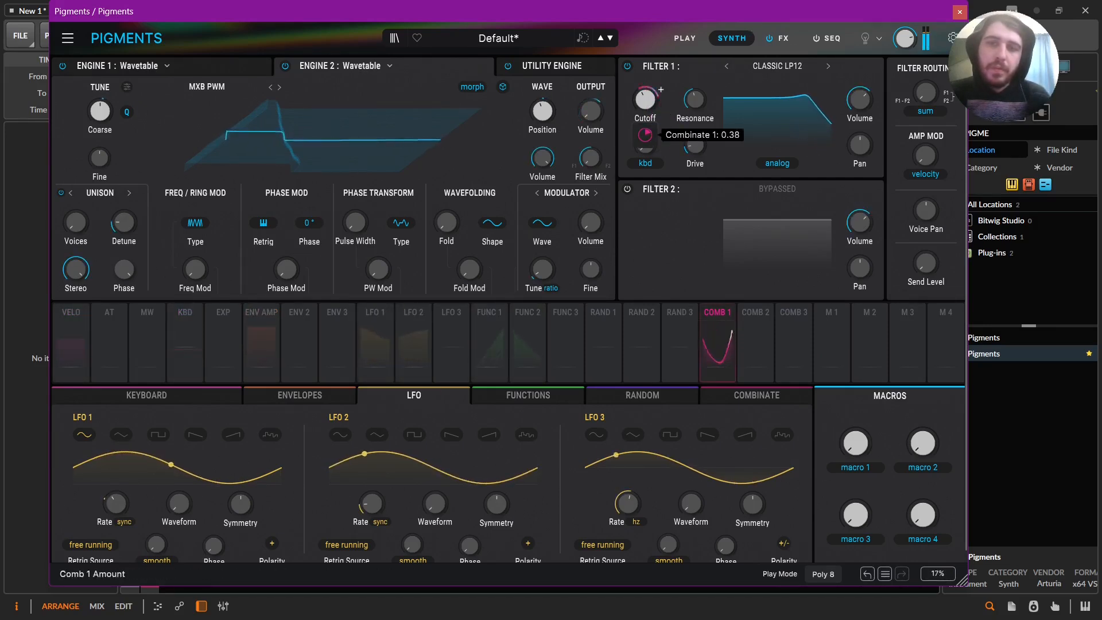
Modulate the input gain of Combinate 1's envelope follower with LFO 2 and adjust the modulation amount.
click(754, 399)
drag(426, 335, 81, 503)
mouse_move(81, 540)
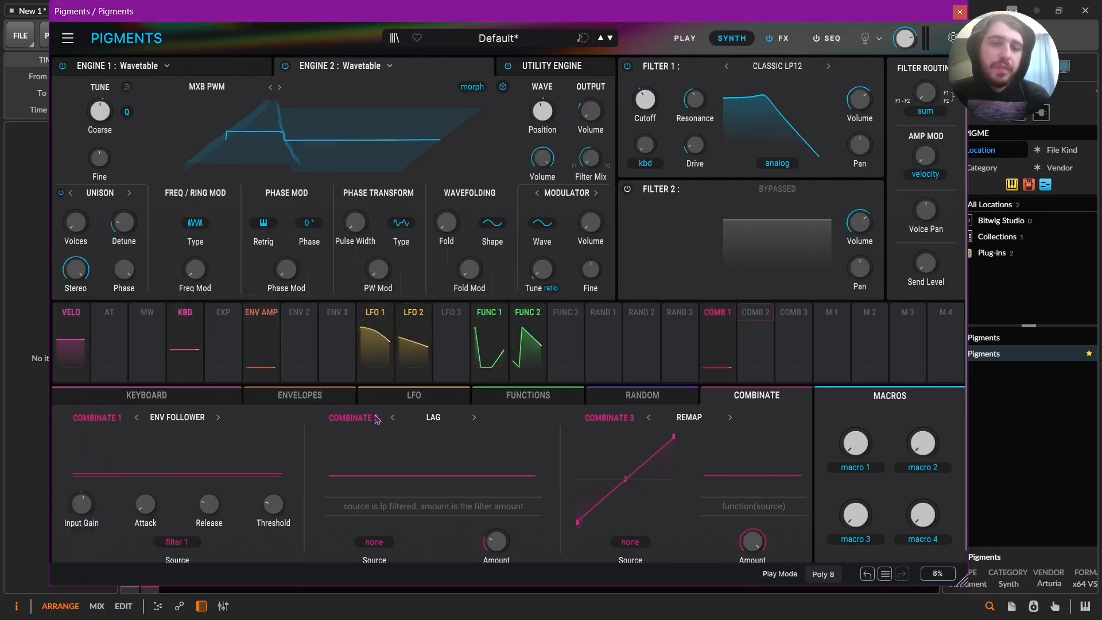
click(395, 402)
mouse_move(387, 494)
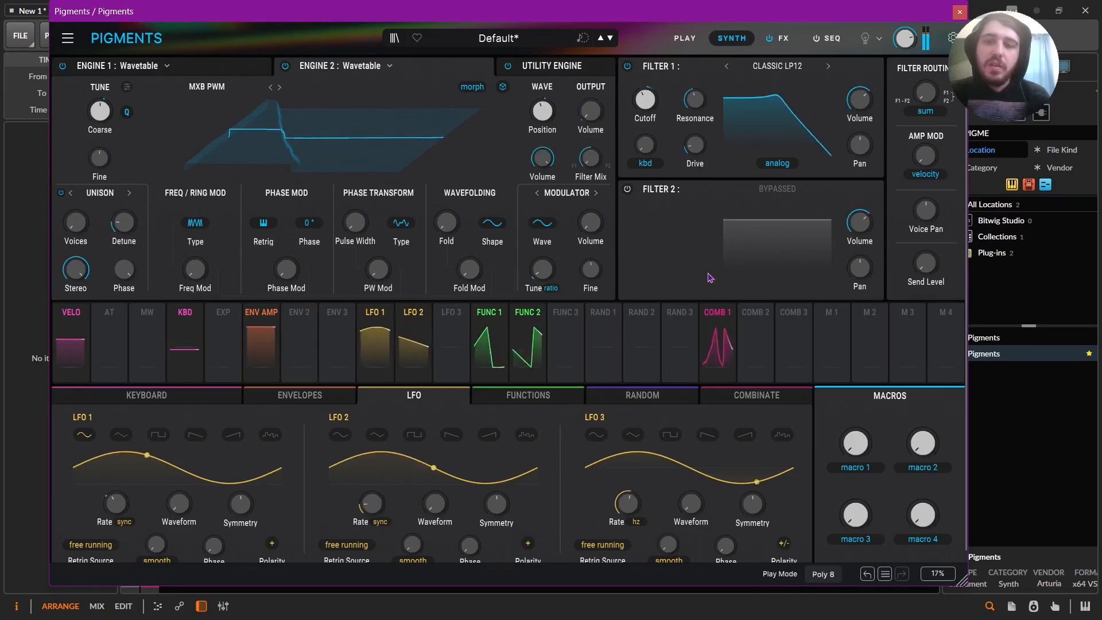
click(756, 396)
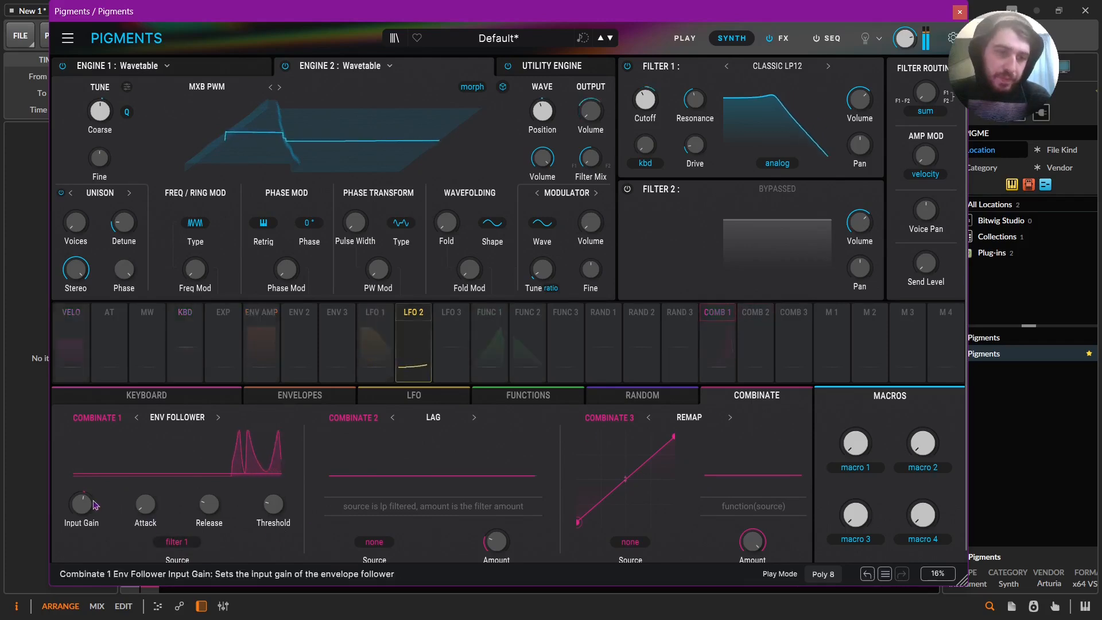
drag(81, 537, 79, 543)
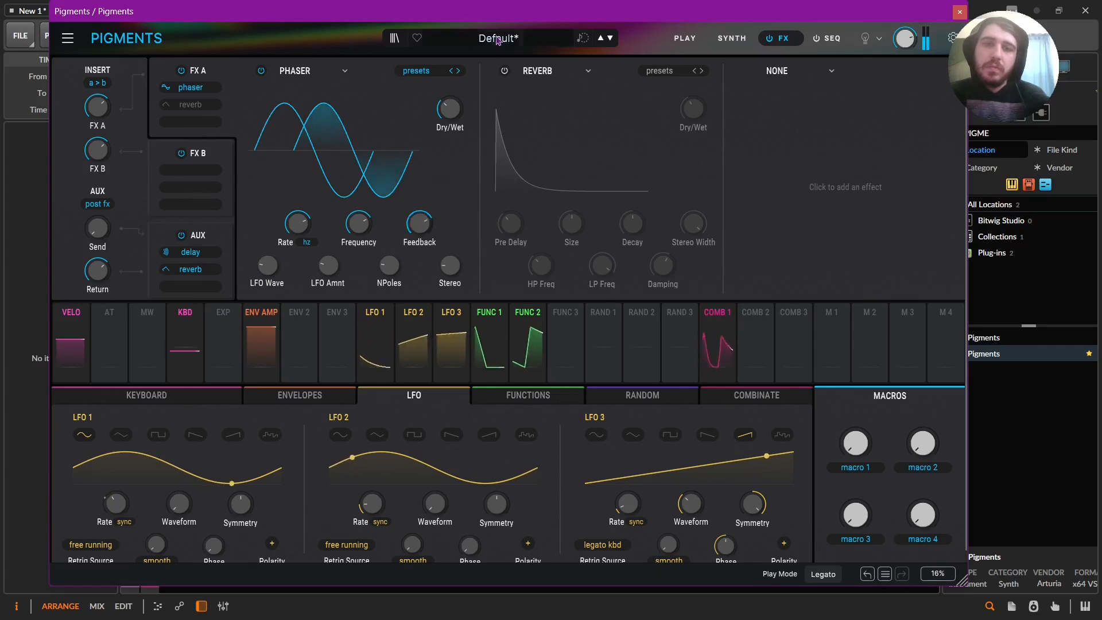
Enable the reverb after the phaser in FX A, reduce its size to 0.402 and shorten its decay.
click(505, 71)
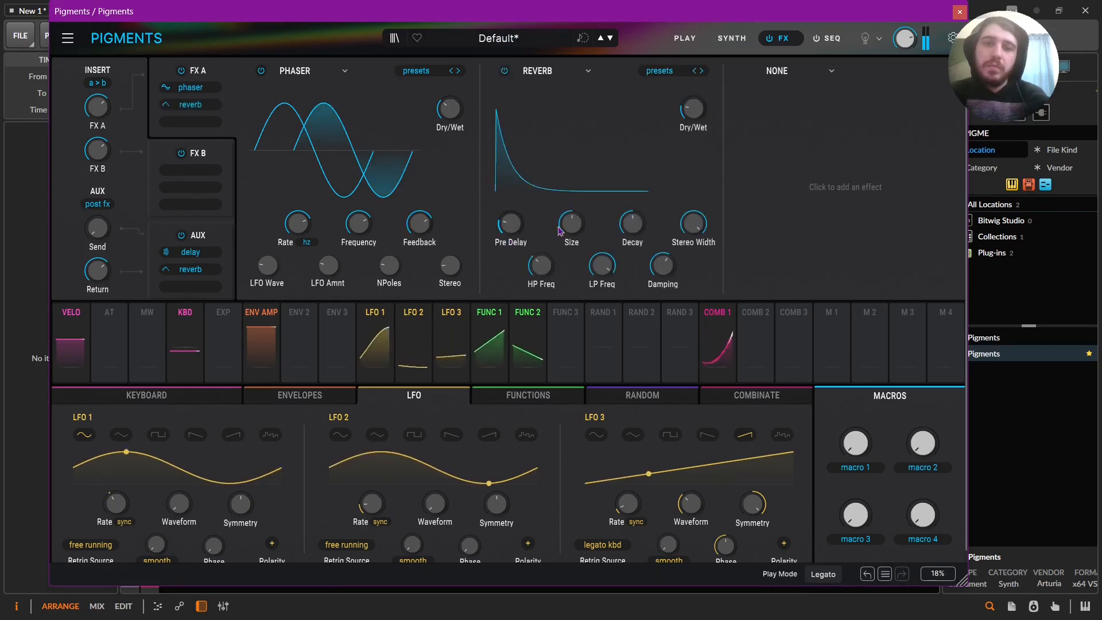
drag(571, 225, 572, 253)
drag(633, 226, 634, 257)
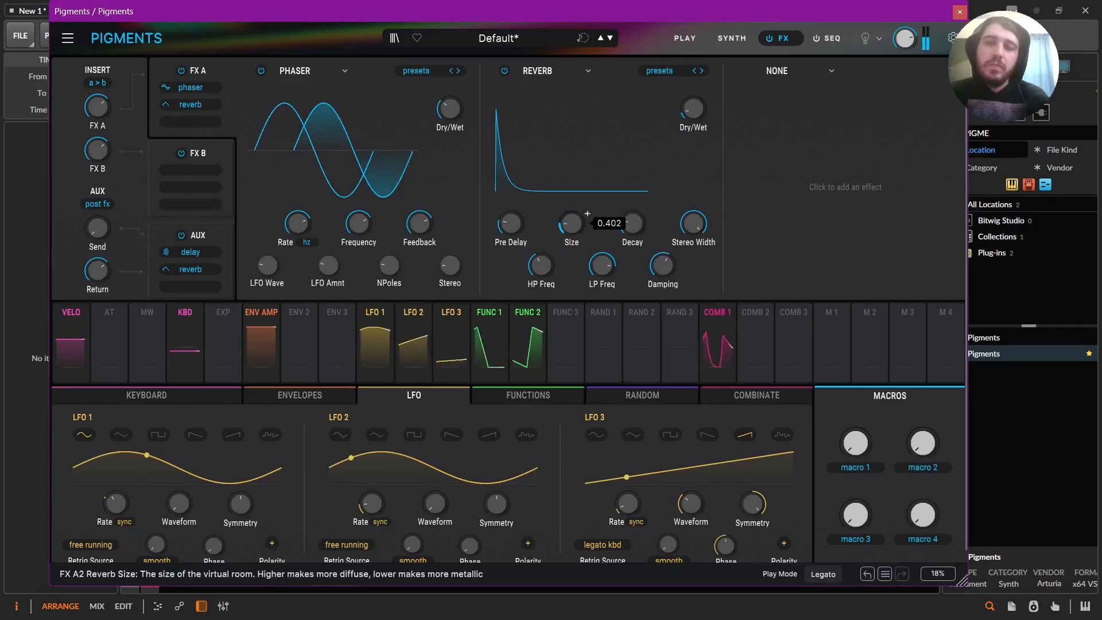
click(732, 38)
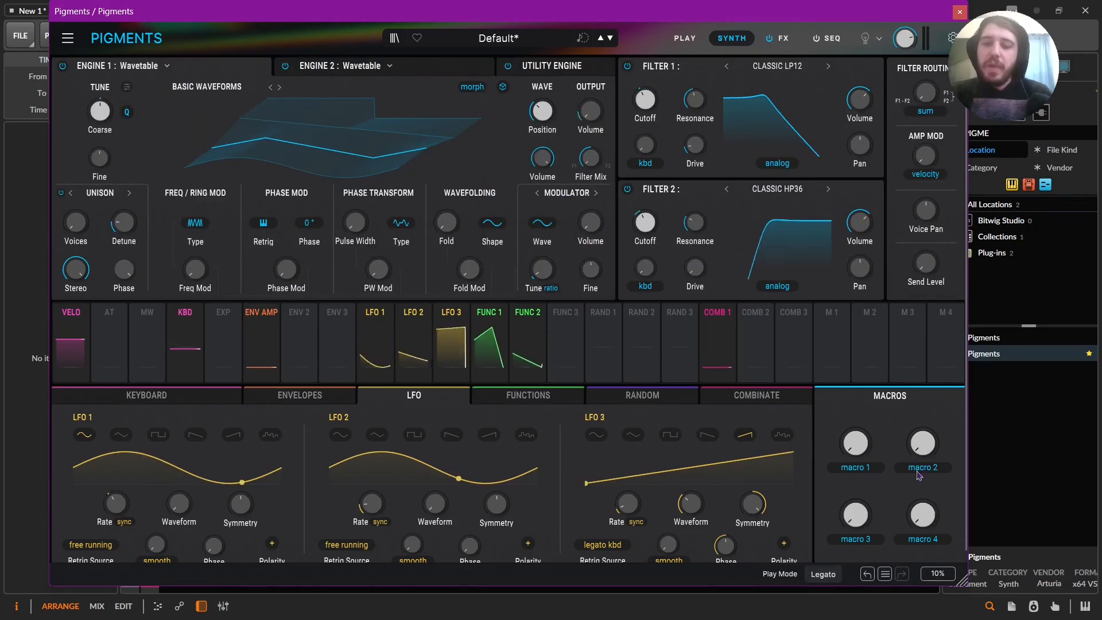